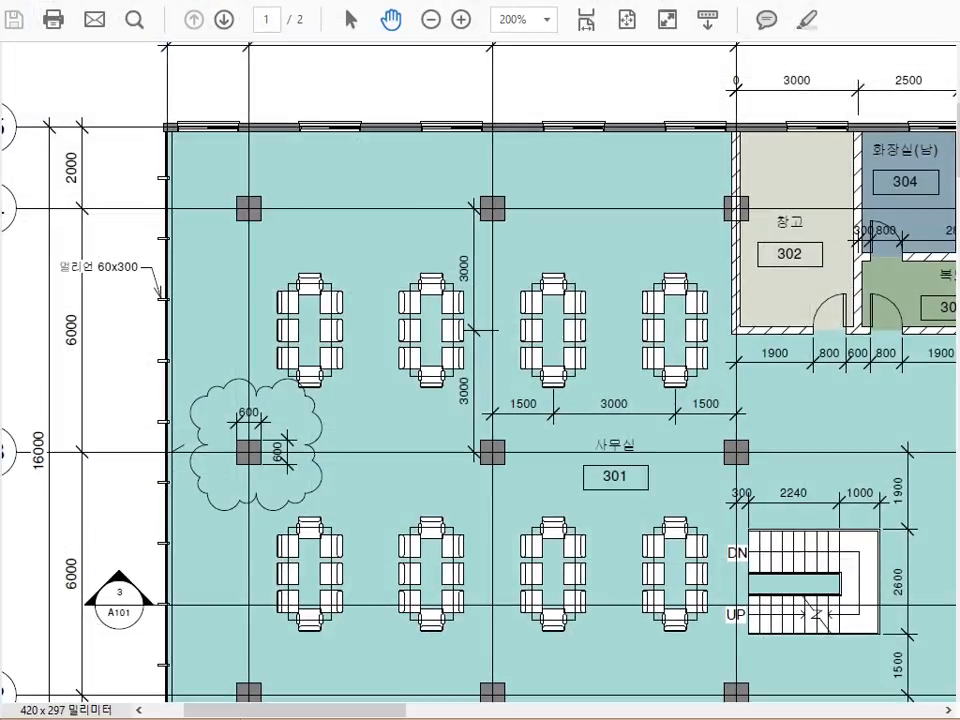
Examine the room layout, column grid and dimensions of the third-floor plan on sheet A101
mouse_move(682, 503)
left_mouse_down()
mouse_move(491, 345)
mouse_move(593, 304)
mouse_move(609, 287)
left_mouse_up()
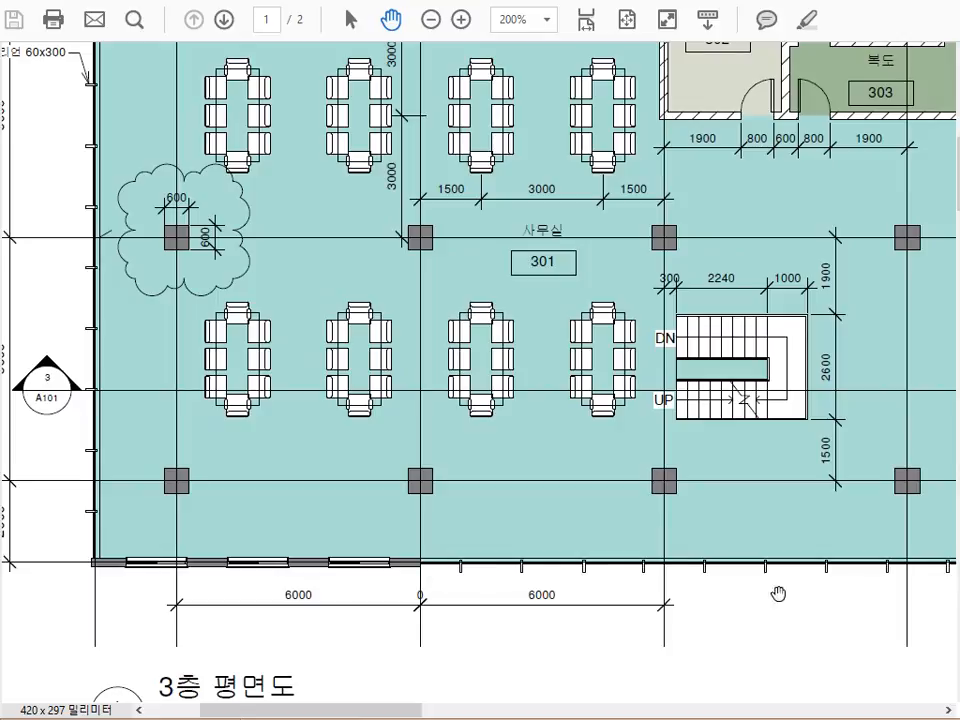
left_click_drag(858, 322, 663, 535)
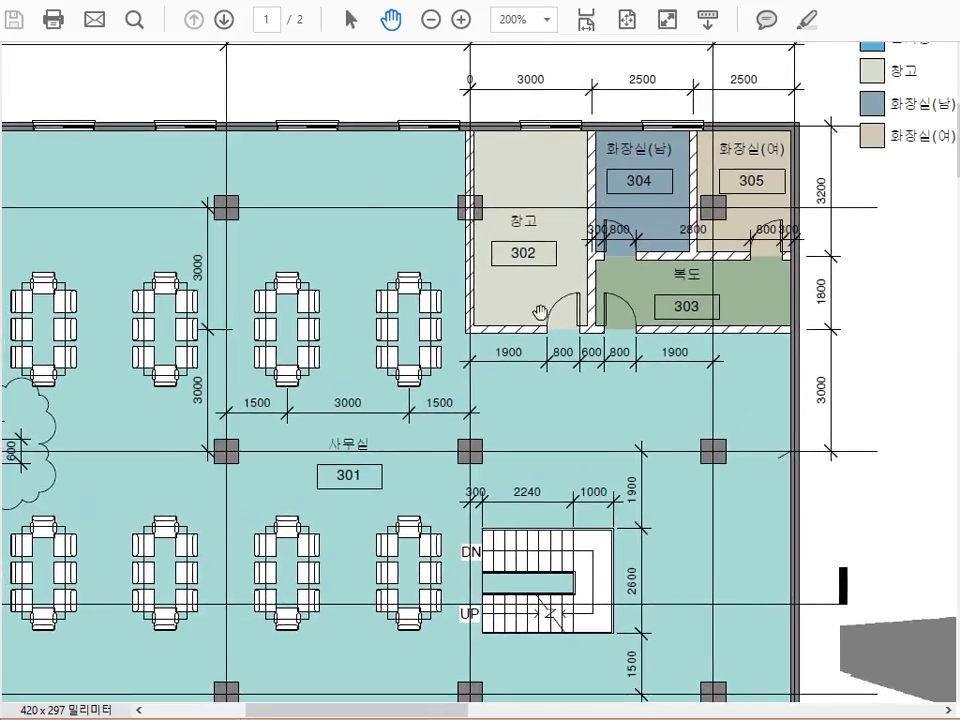
scroll(565, 300, "down", 1)
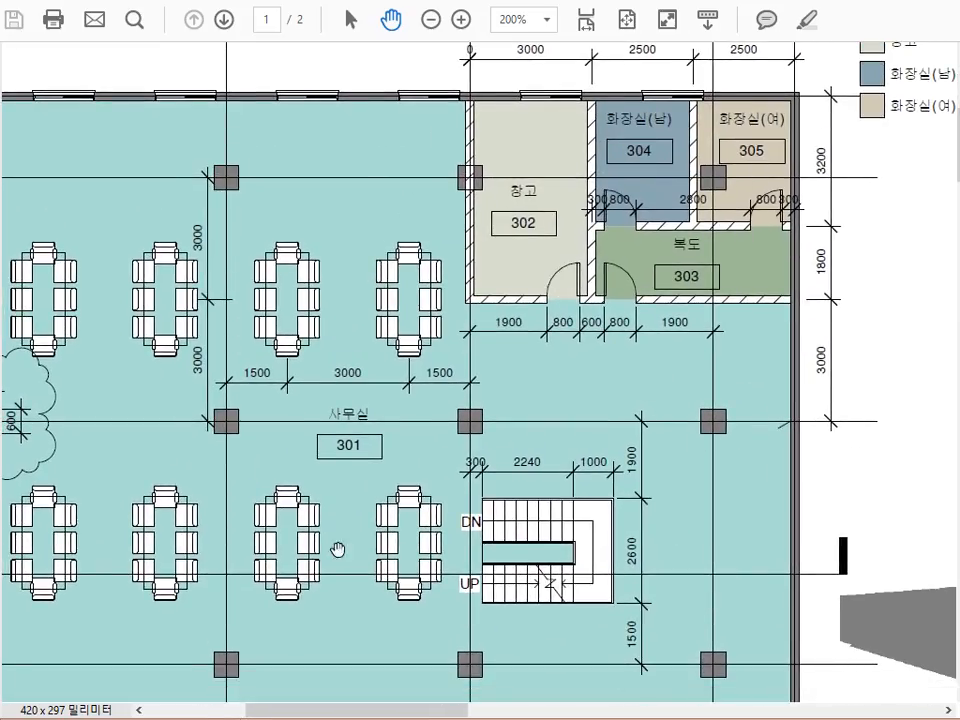
left_click_drag(338, 550, 466, 496)
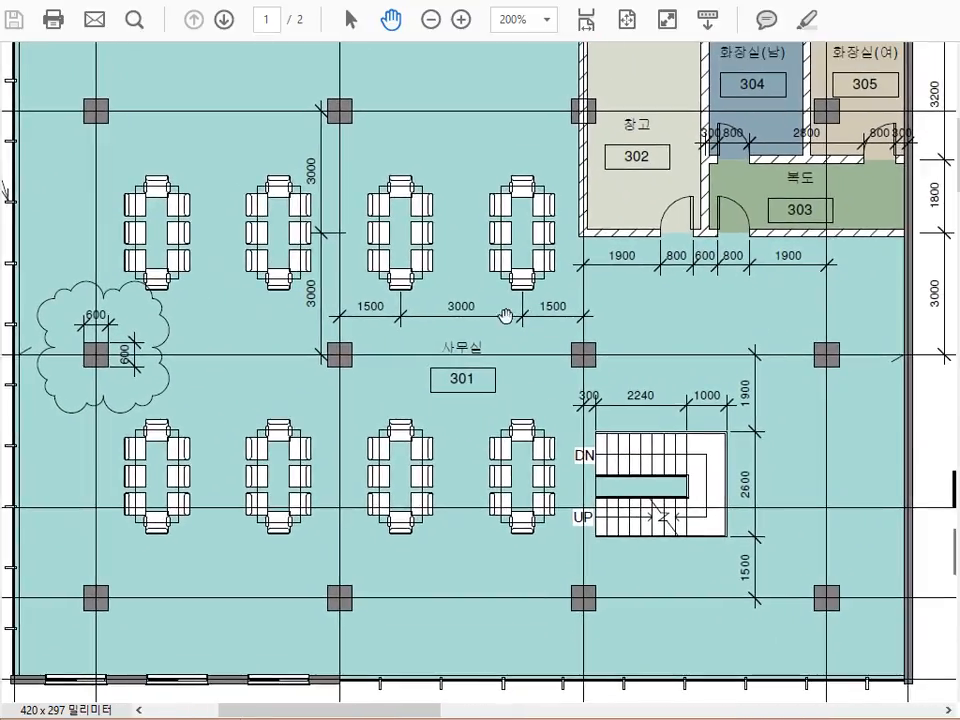
left_click(430, 19)
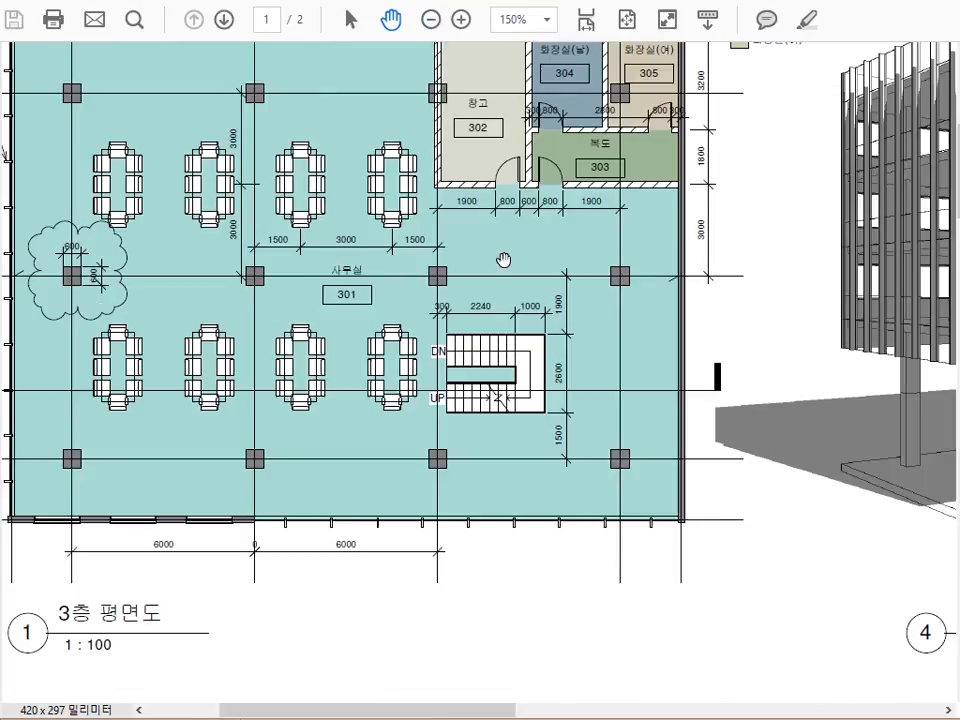
left_click_drag(360, 246, 475, 344)
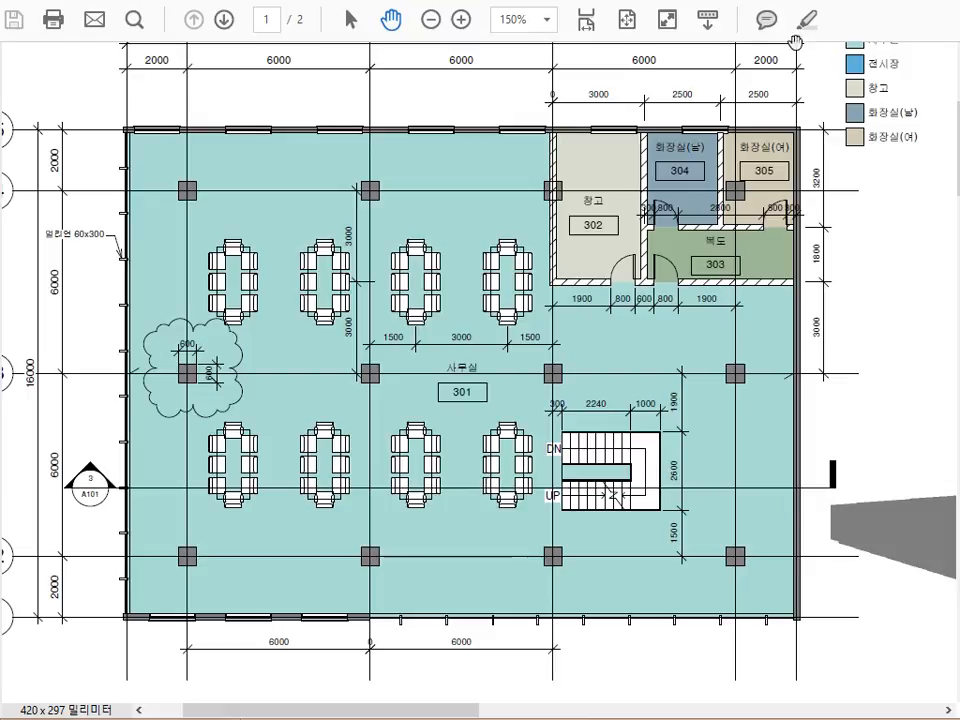
left_click(627, 19)
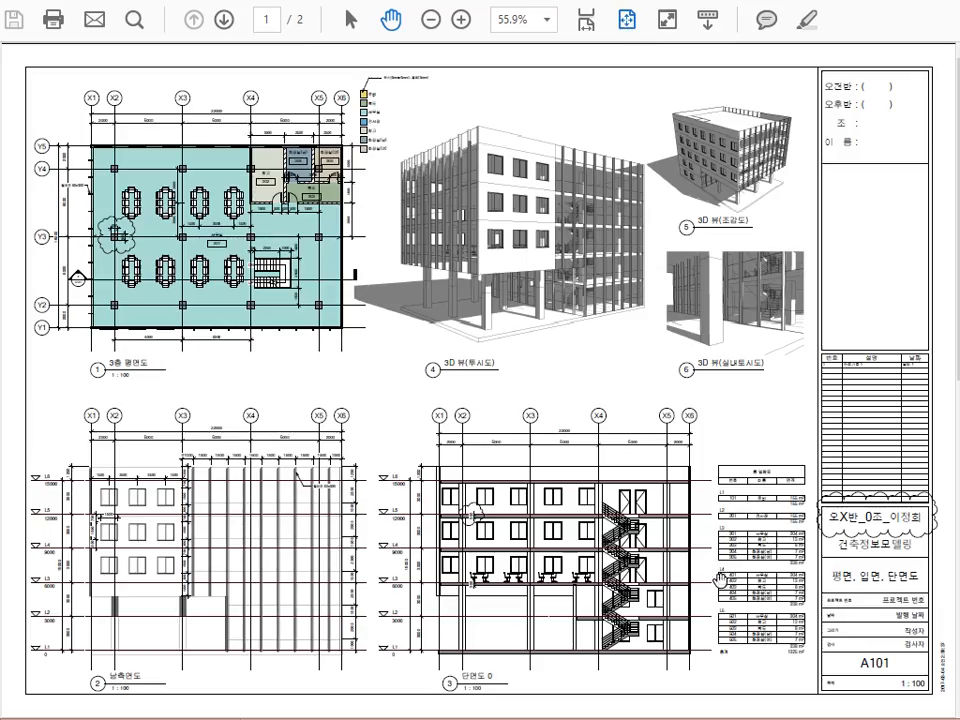
Examine the first-floor plan on reference sheet A102 up close
scroll(685, 396, "down", 1)
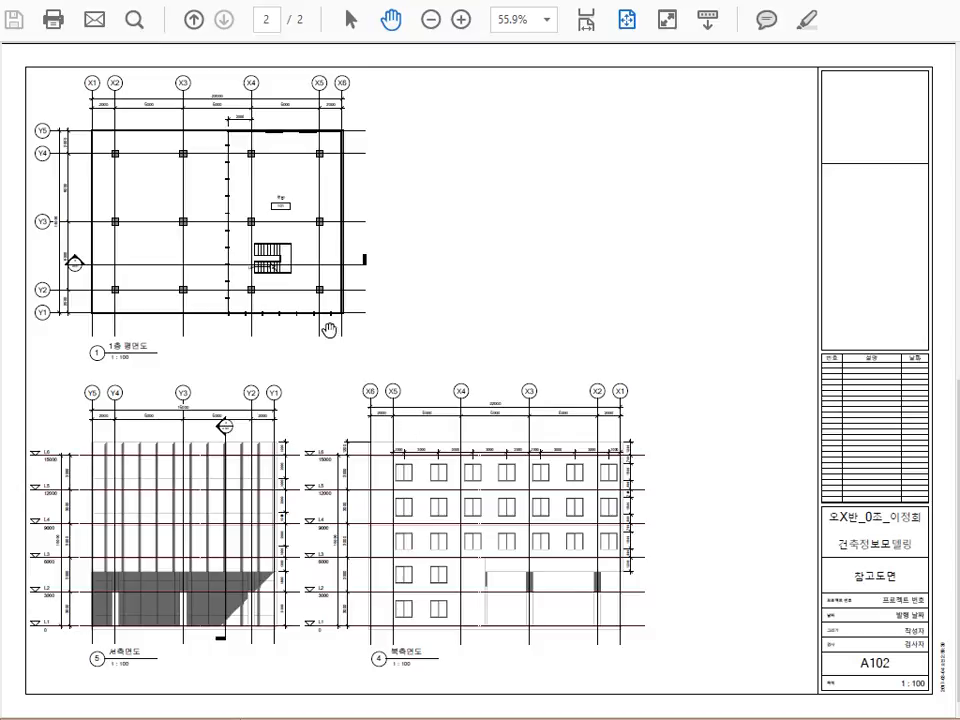
left_click(461, 19)
left_click(461, 19)
left_click(461, 19)
left_click(461, 19)
left_click_drag(397, 307, 288, 251)
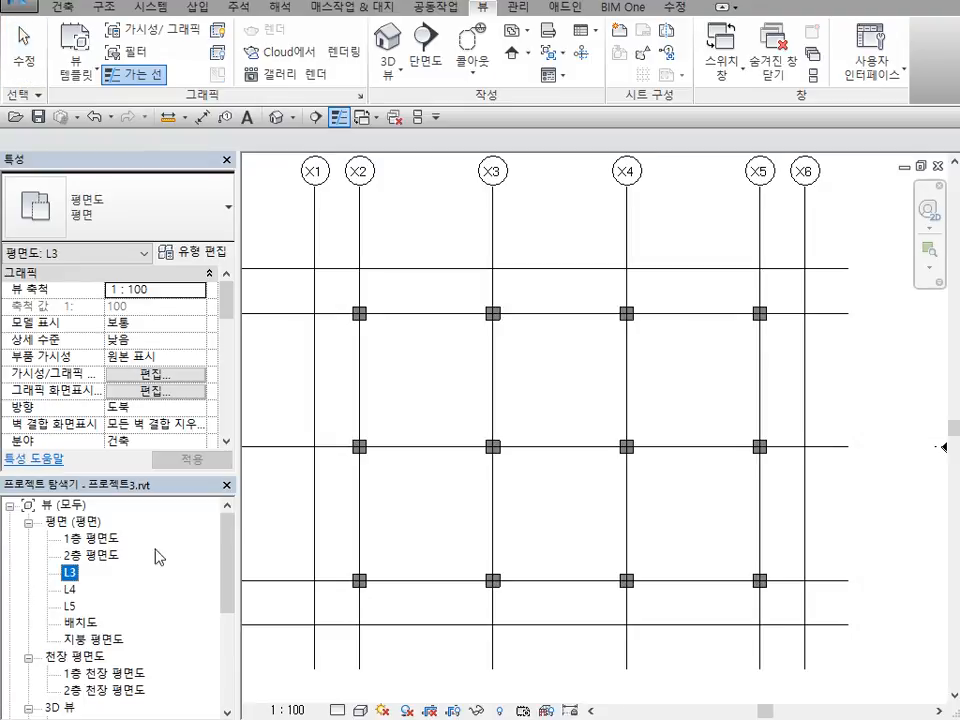
In Revit's L3 floor plan, start a structural wall using the basic wall type 일반 - 200mm
left_click(63, 8)
left_click(68, 77)
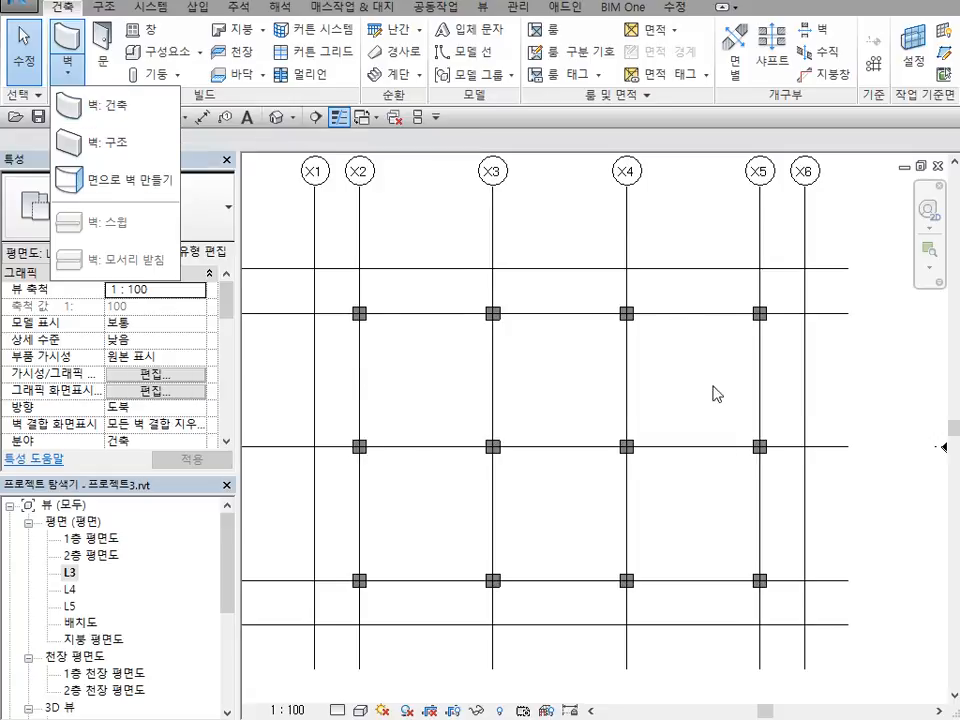
left_click(118, 146)
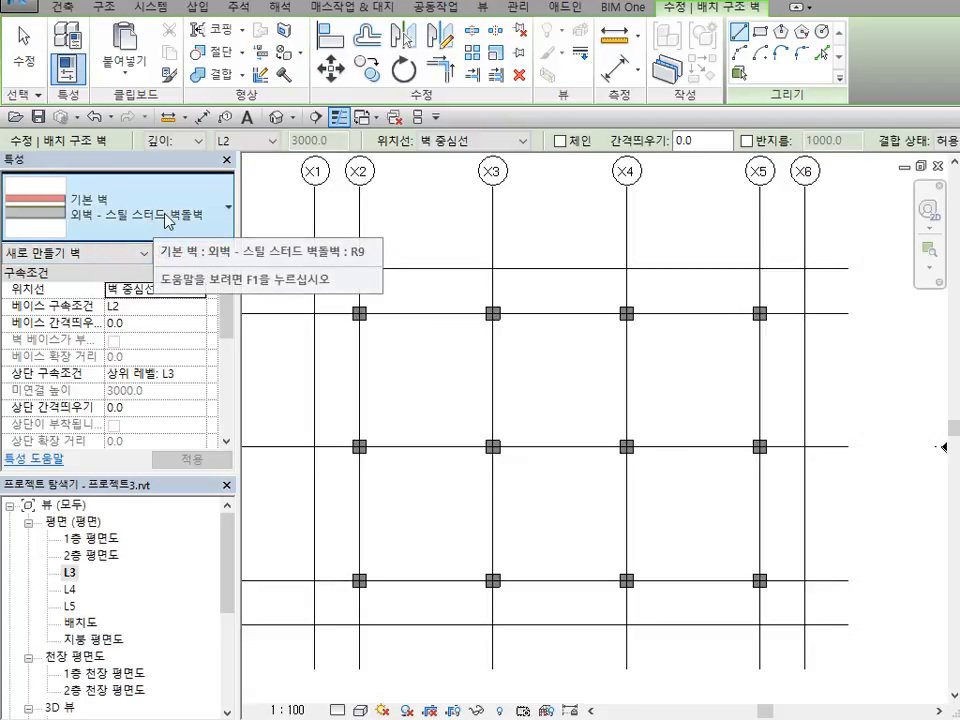
left_click(218, 212)
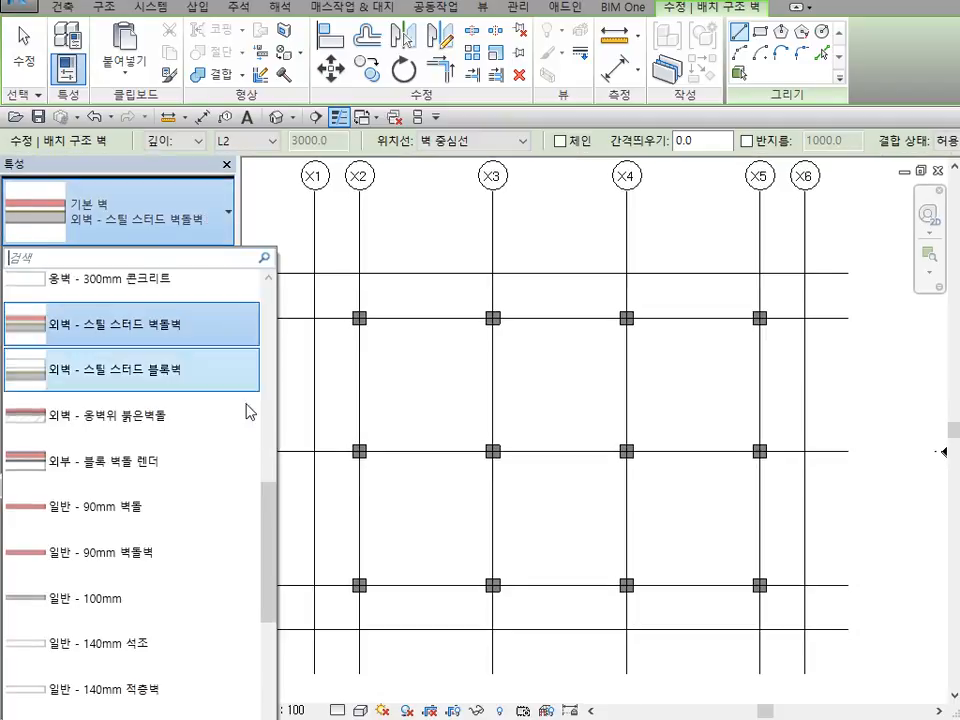
left_click_drag(270, 527, 281, 609)
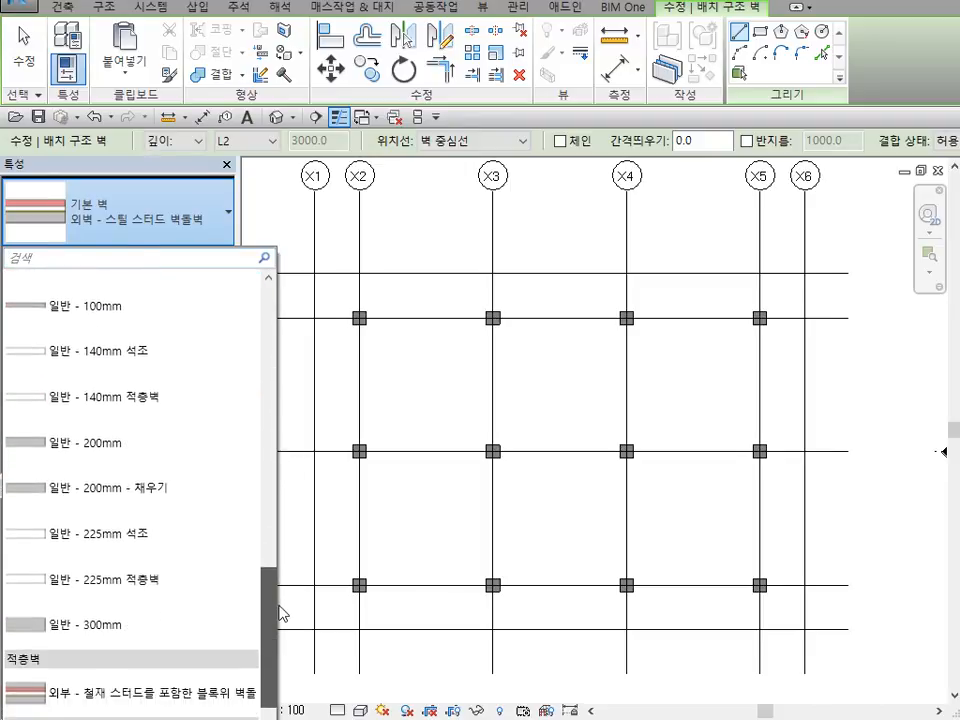
left_click(129, 448)
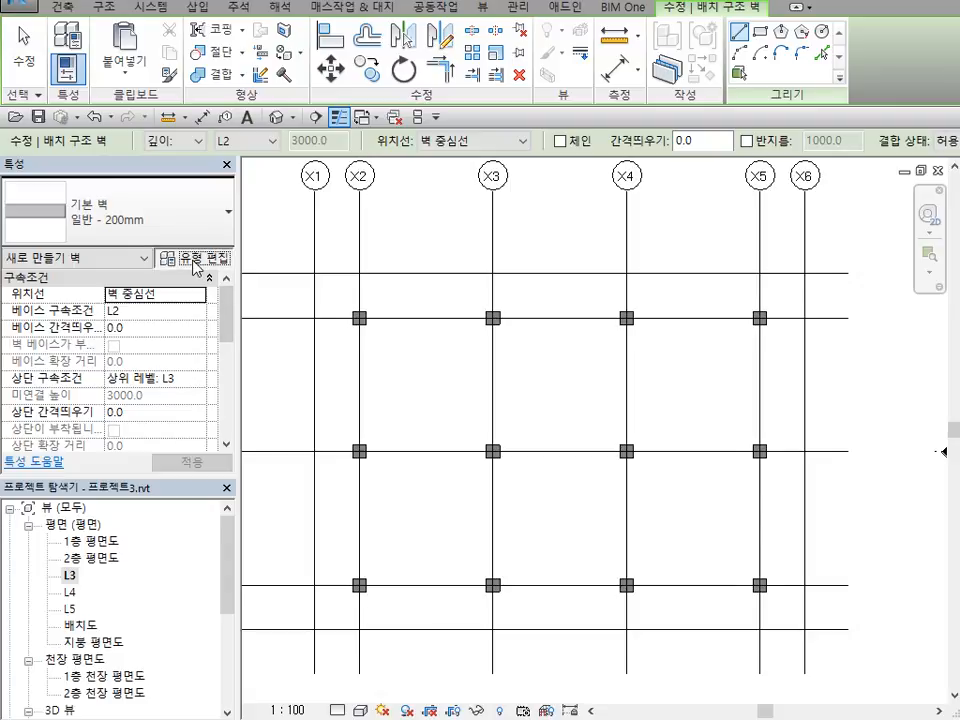
Duplicate the 일반 - 200mm wall type under the name C200
left_click(198, 257)
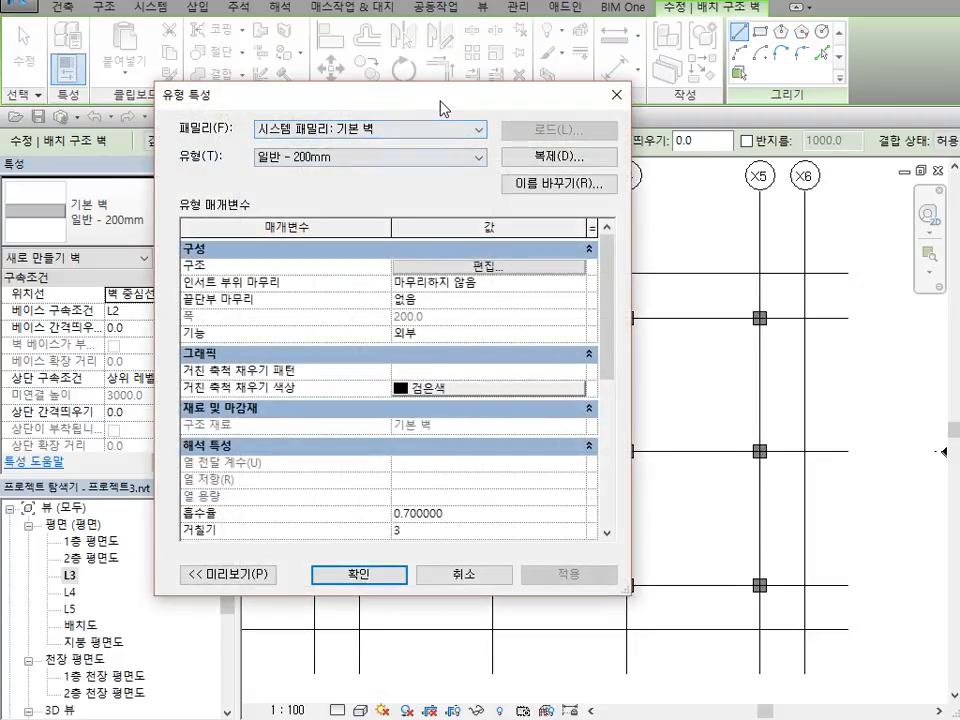
left_click_drag(440, 106, 443, 180)
left_click(575, 229)
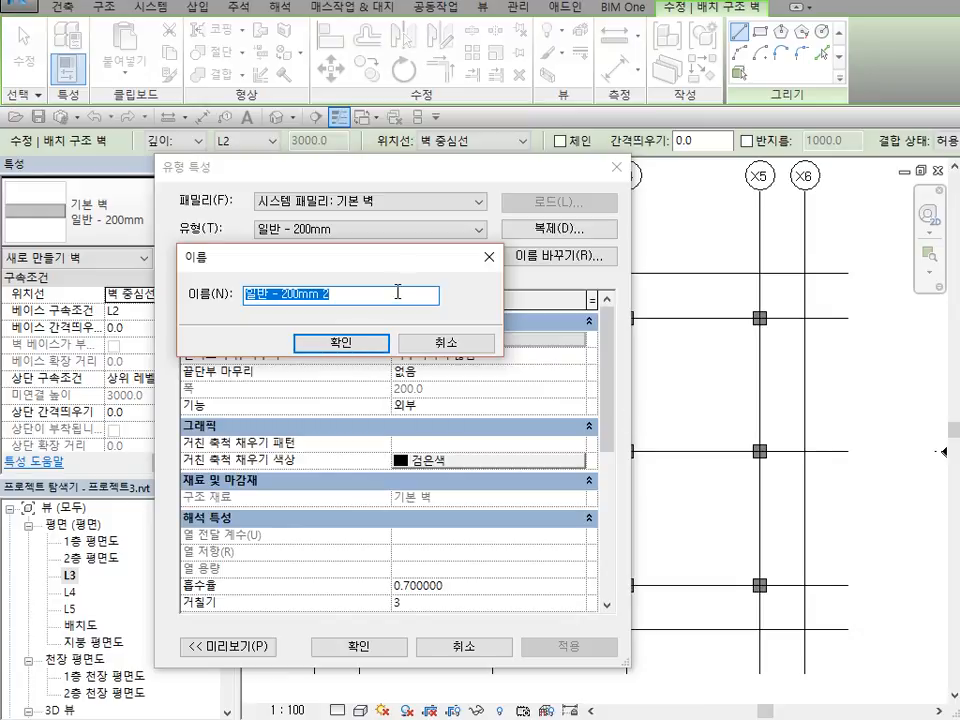
type("C200")
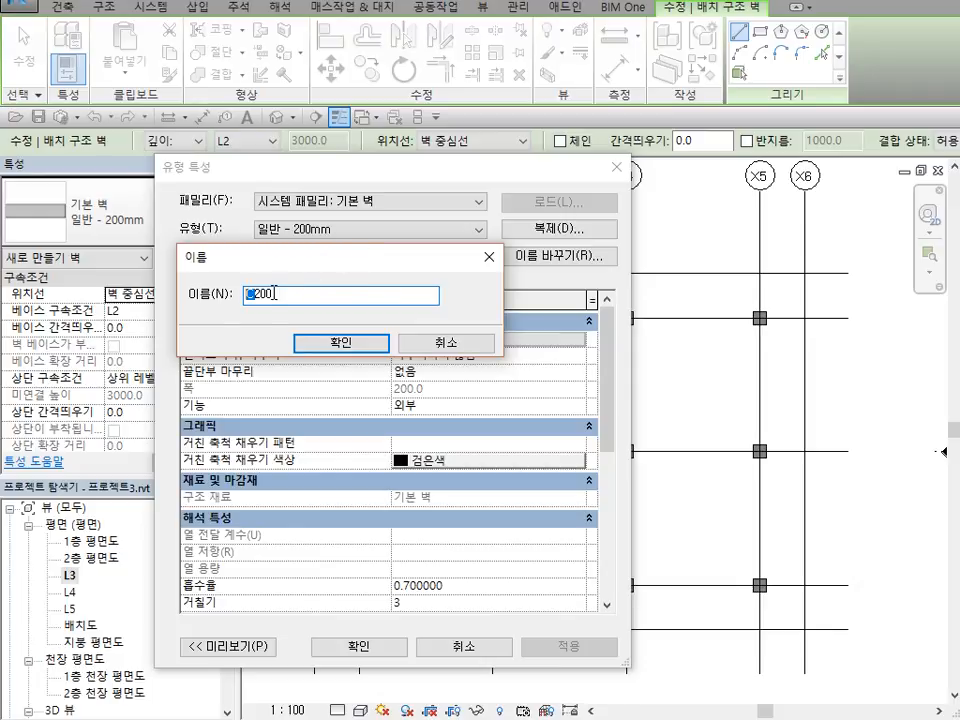
left_click_drag(255, 296, 289, 292)
left_click(289, 298)
left_click(305, 293)
left_click(340, 344)
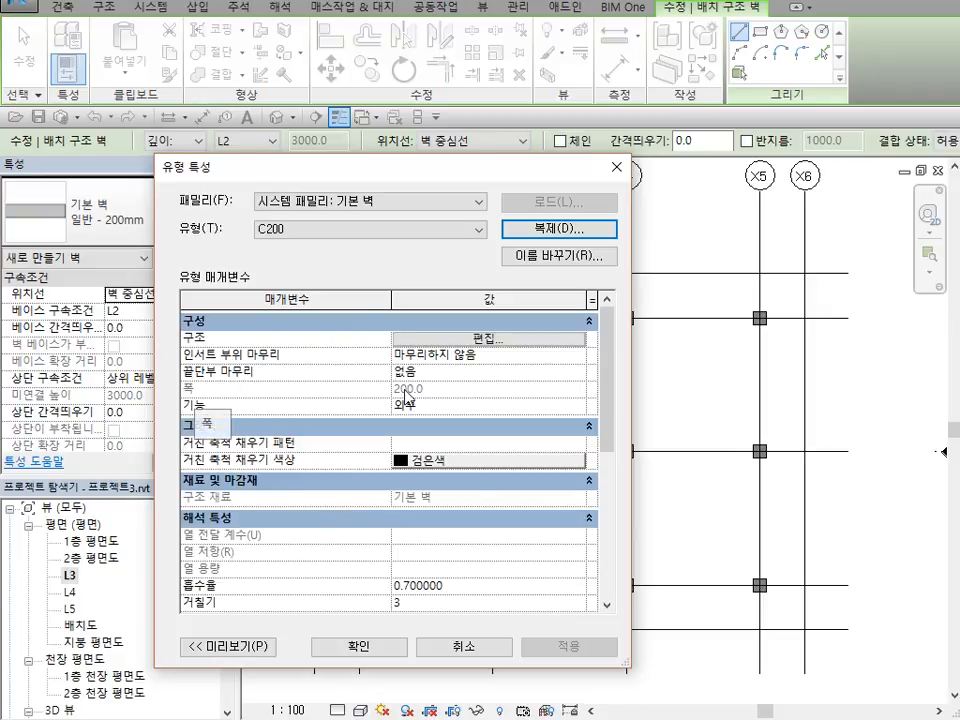
Assign the material 콘크리트 - 현장타설 콘크리트 to the C200 wall's structural layer and apply the type changes
left_click(485, 340)
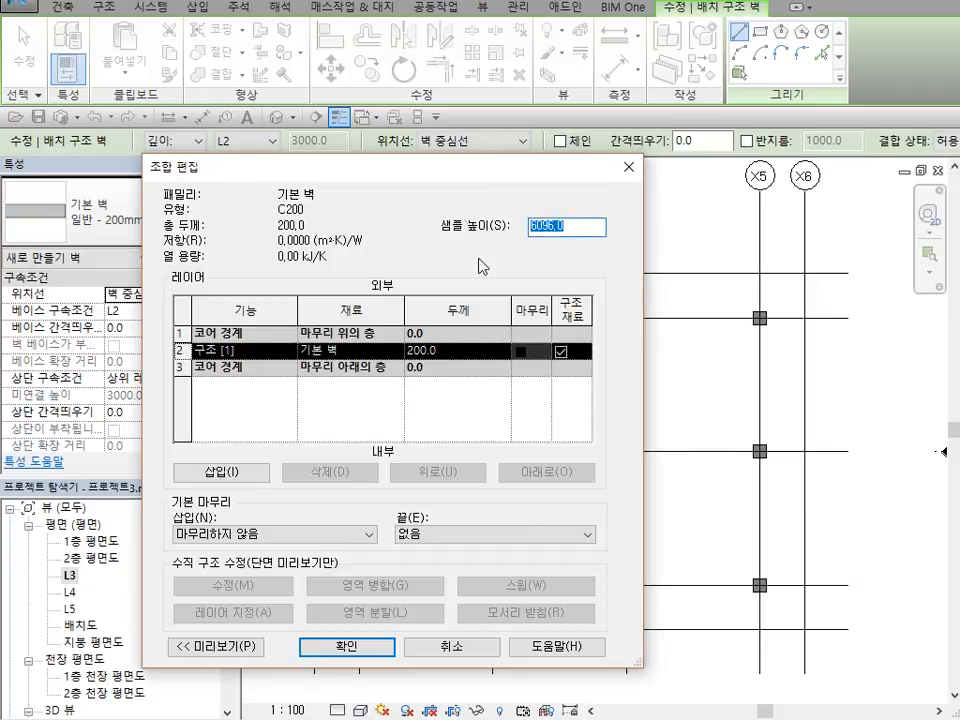
left_click(465, 351)
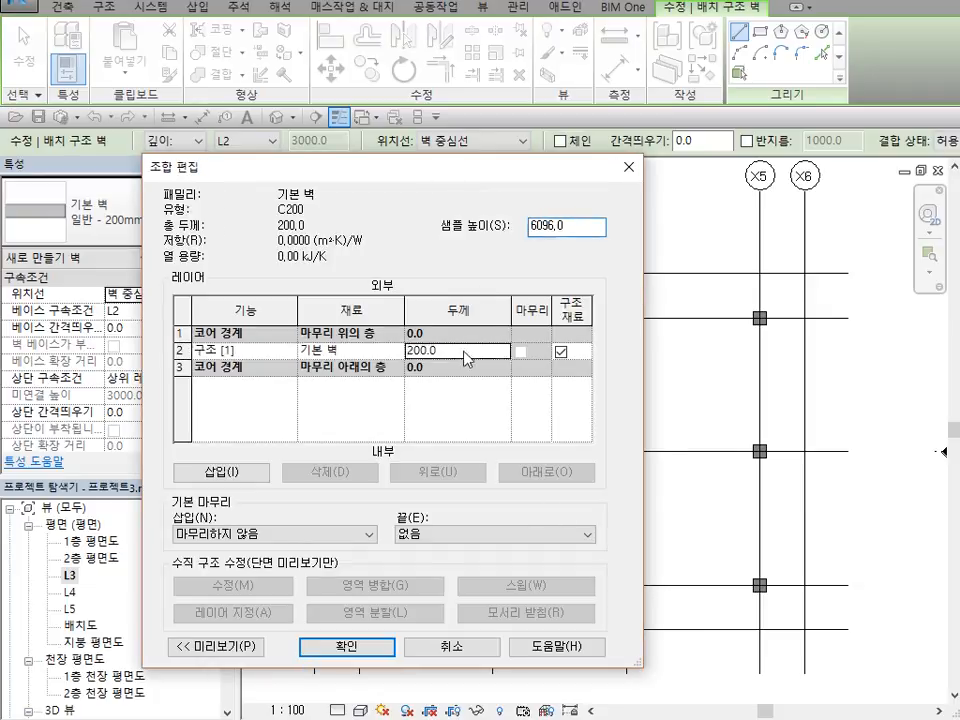
left_click(357, 355)
left_click(397, 350)
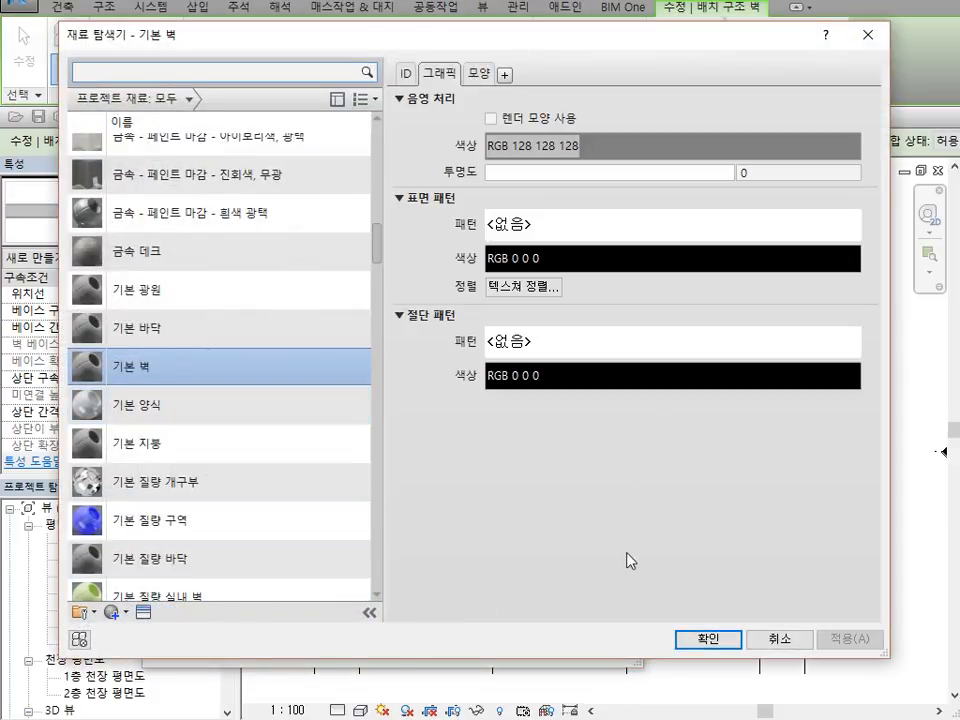
left_click_drag(377, 257, 400, 520)
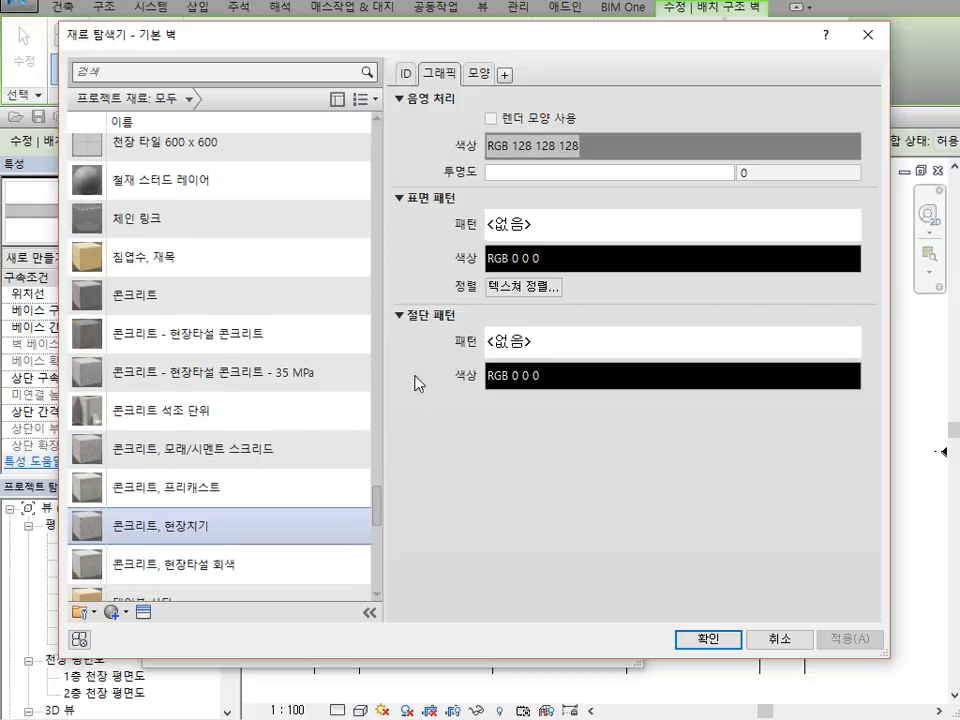
left_click(233, 336)
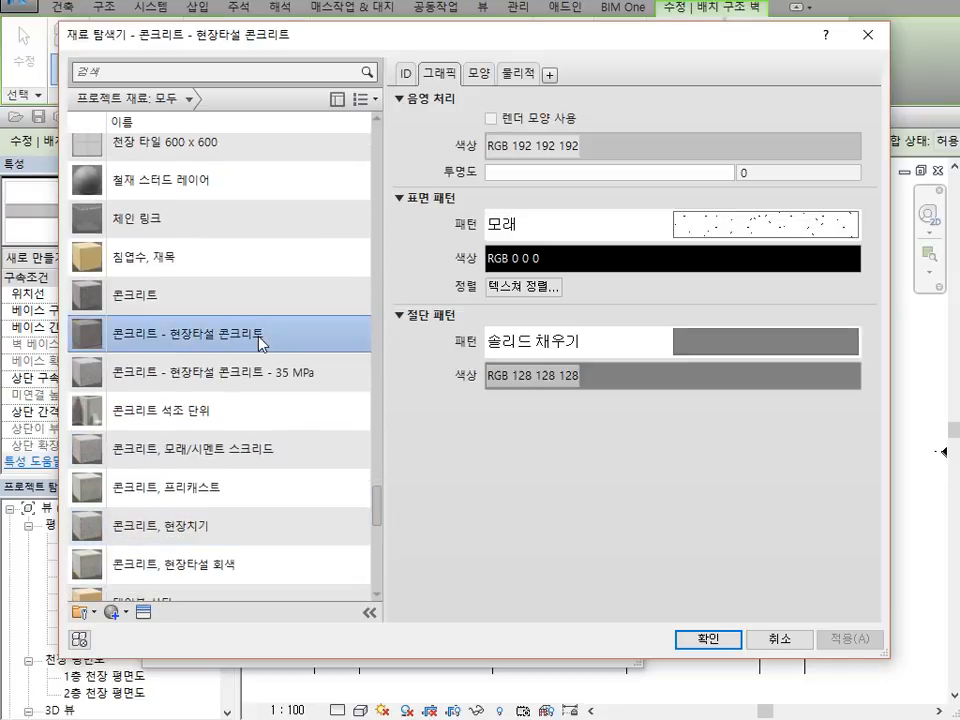
left_click(712, 640)
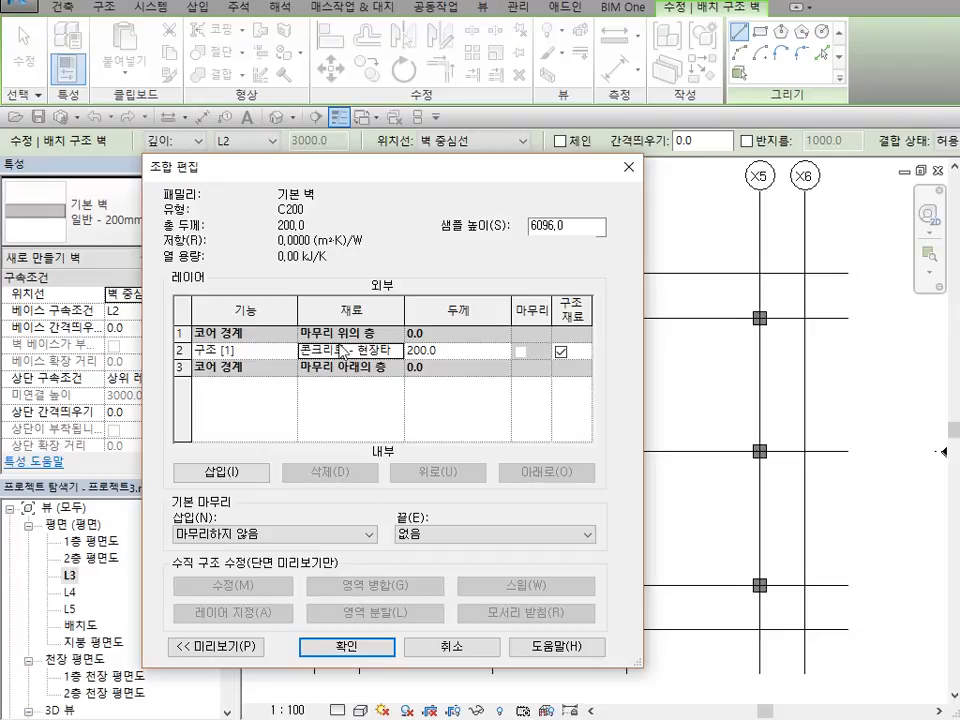
left_click(372, 646)
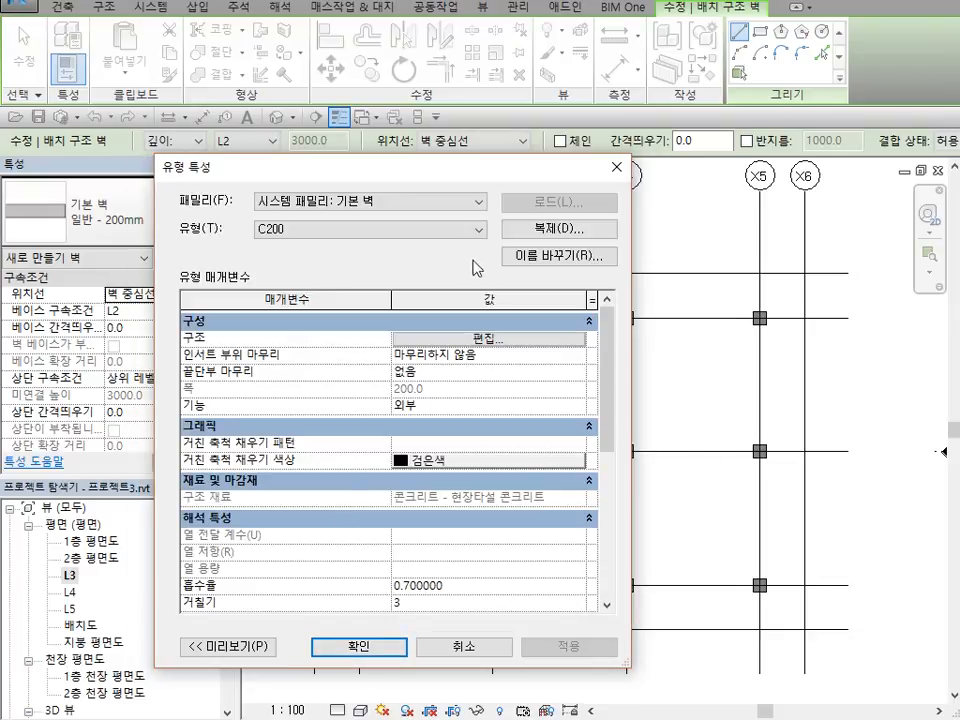
left_click(358, 646)
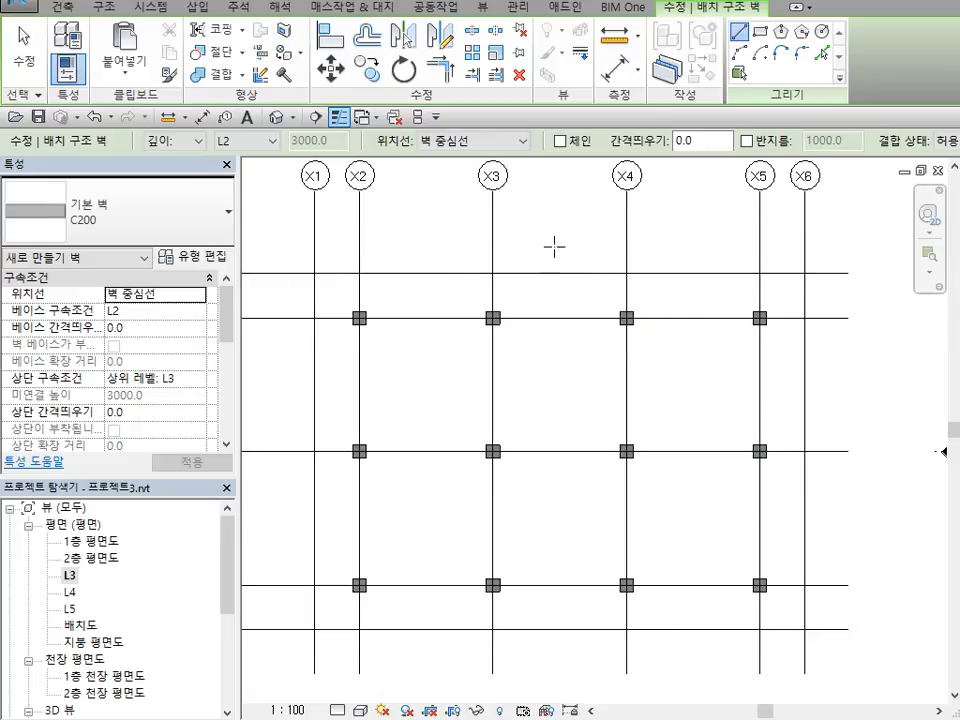
Set the new wall to be placed by height (높이) from L3 up to level L4
left_click(203, 143)
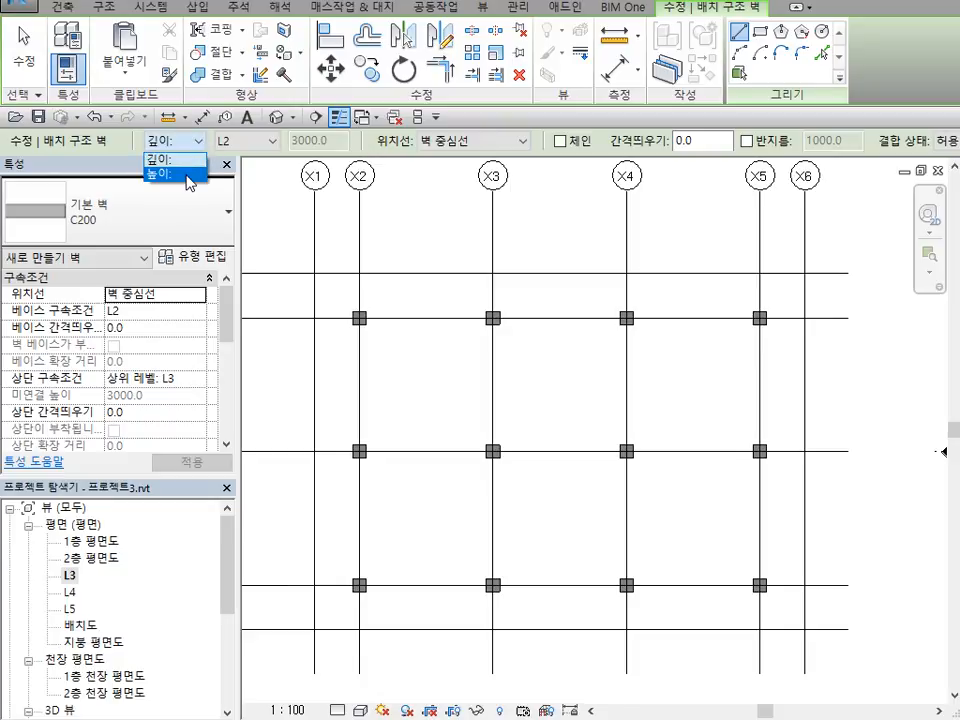
left_click(187, 175)
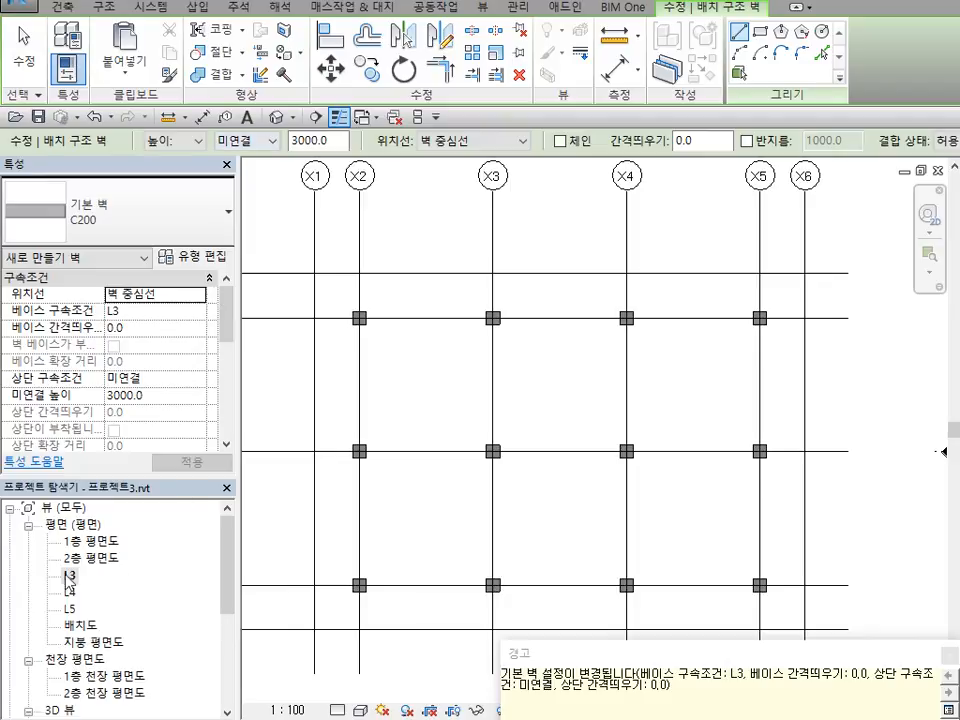
left_click(272, 141)
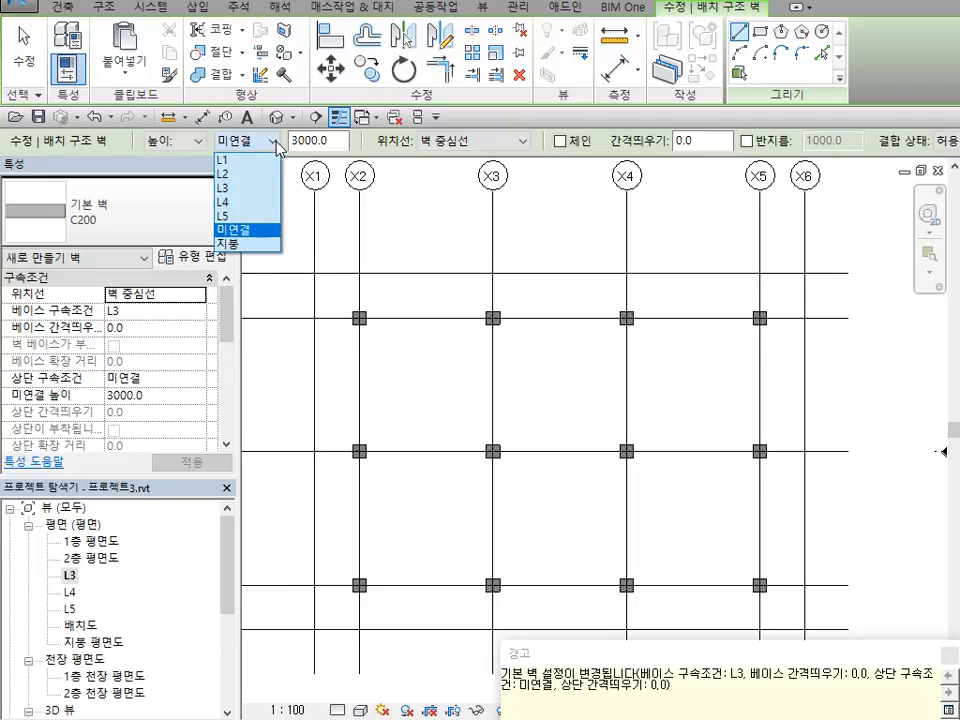
left_click(245, 202)
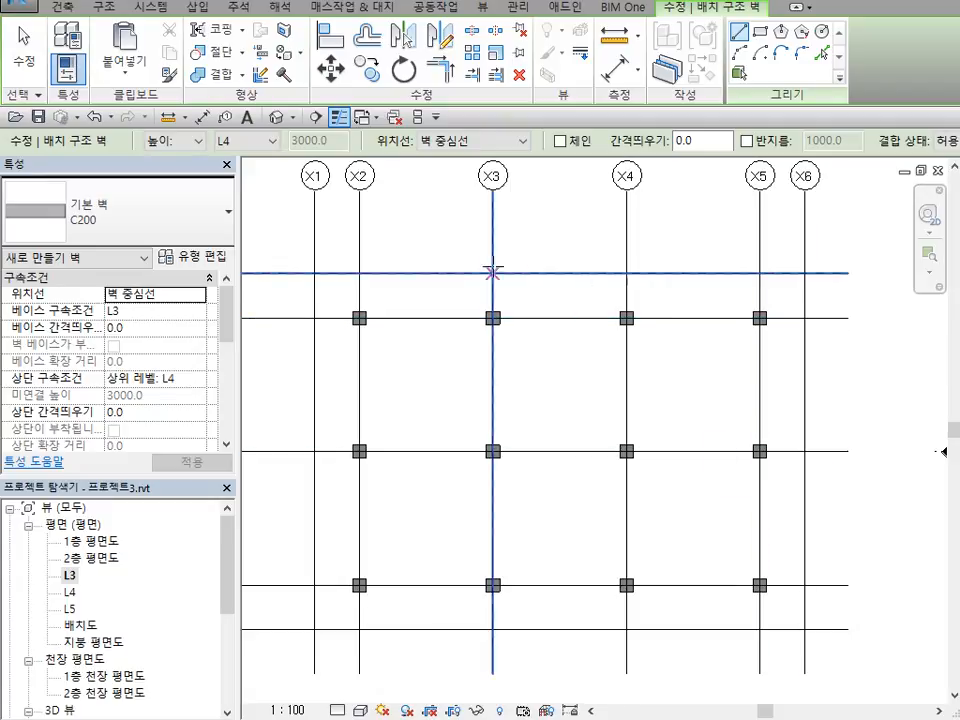
Draw a rectangle of C200 walls along the outermost grid lines, from X1 to X6 and uppermost to lowest horizontal grid, and finish the command
left_click(760, 272)
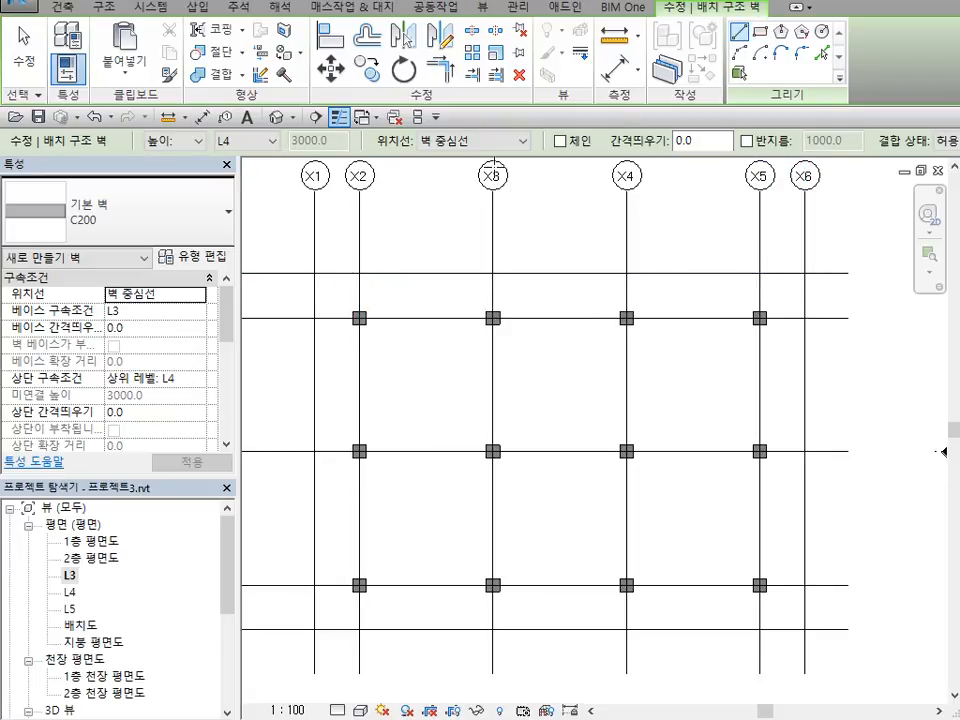
left_click(763, 36)
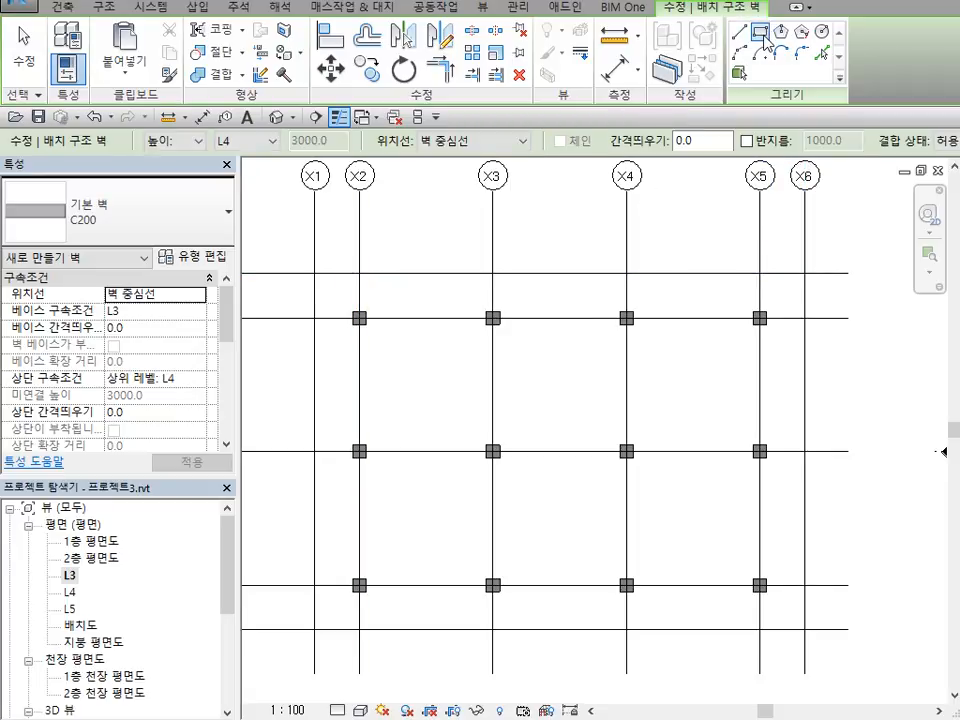
left_click(314, 272)
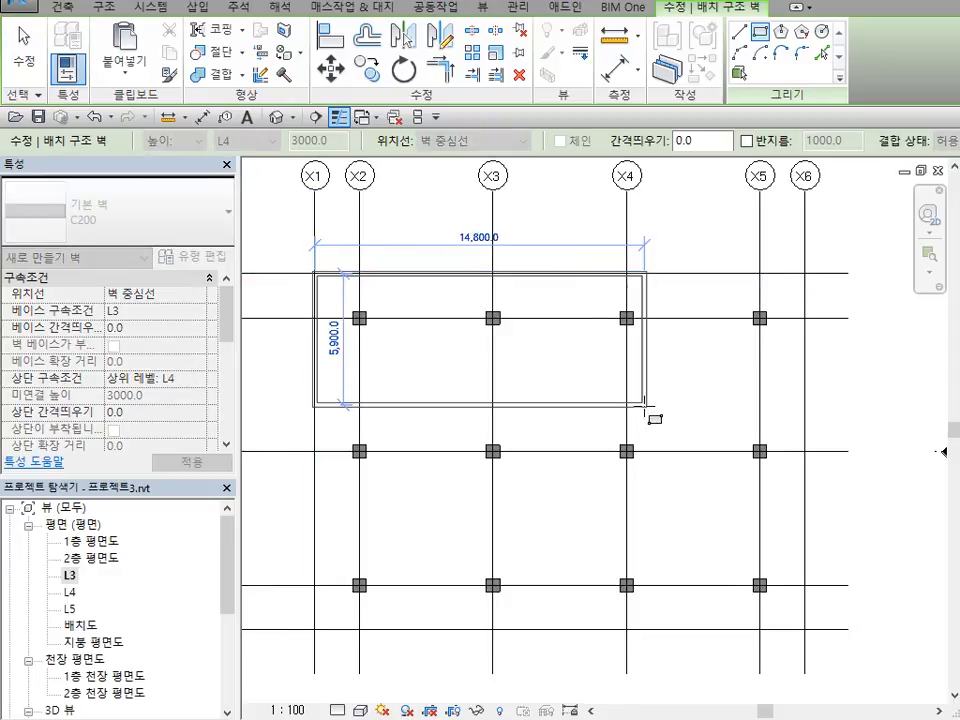
left_click(806, 630)
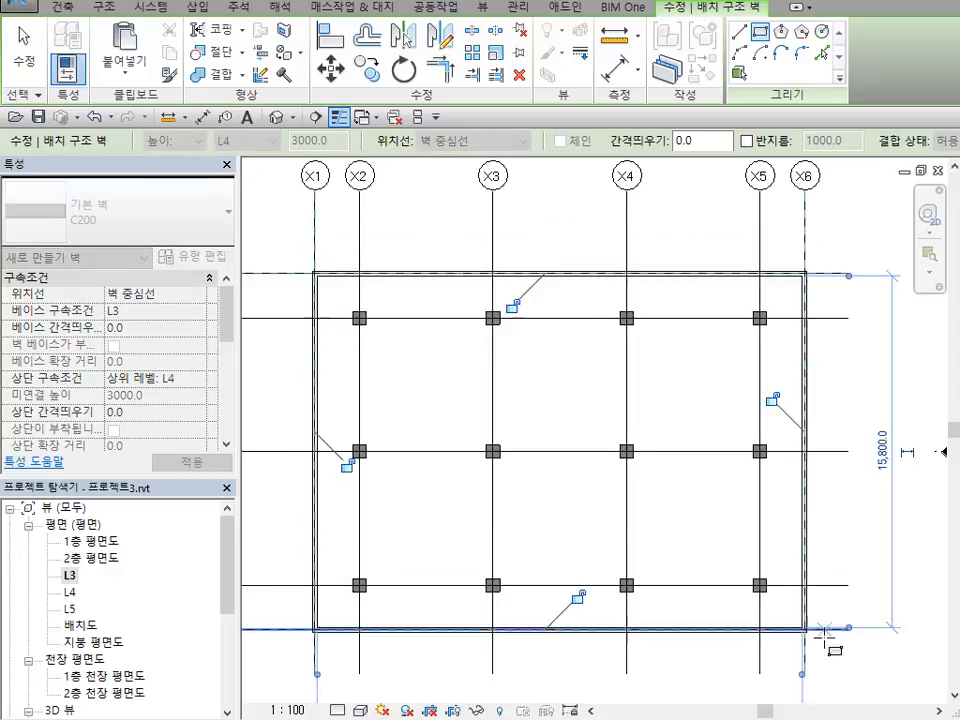
right_click(566, 378)
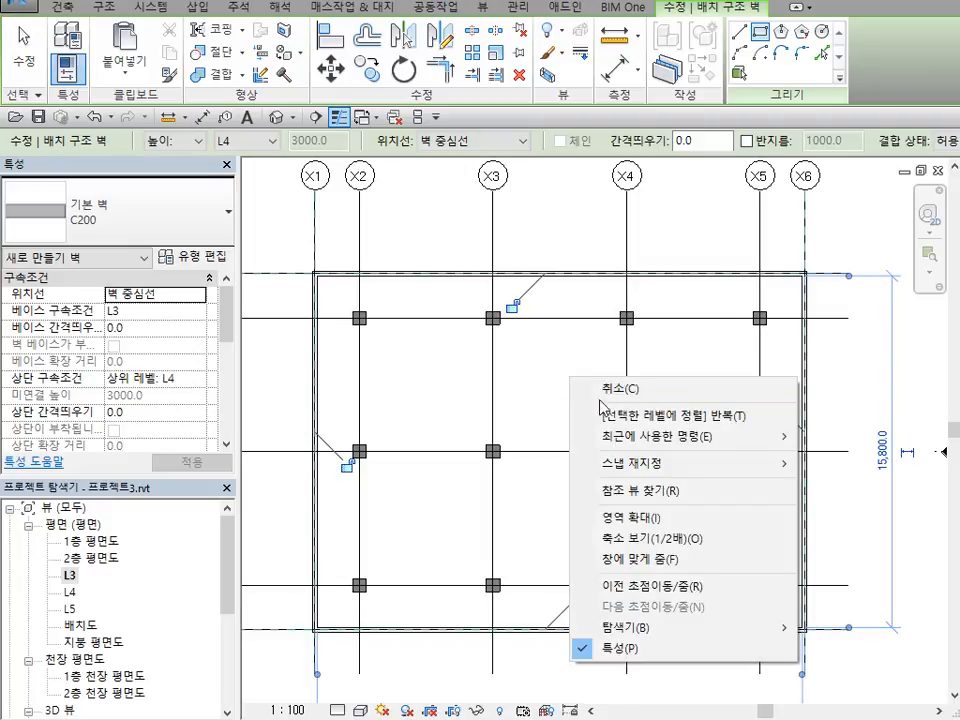
left_click(592, 388)
right_click(556, 378)
left_click(562, 388)
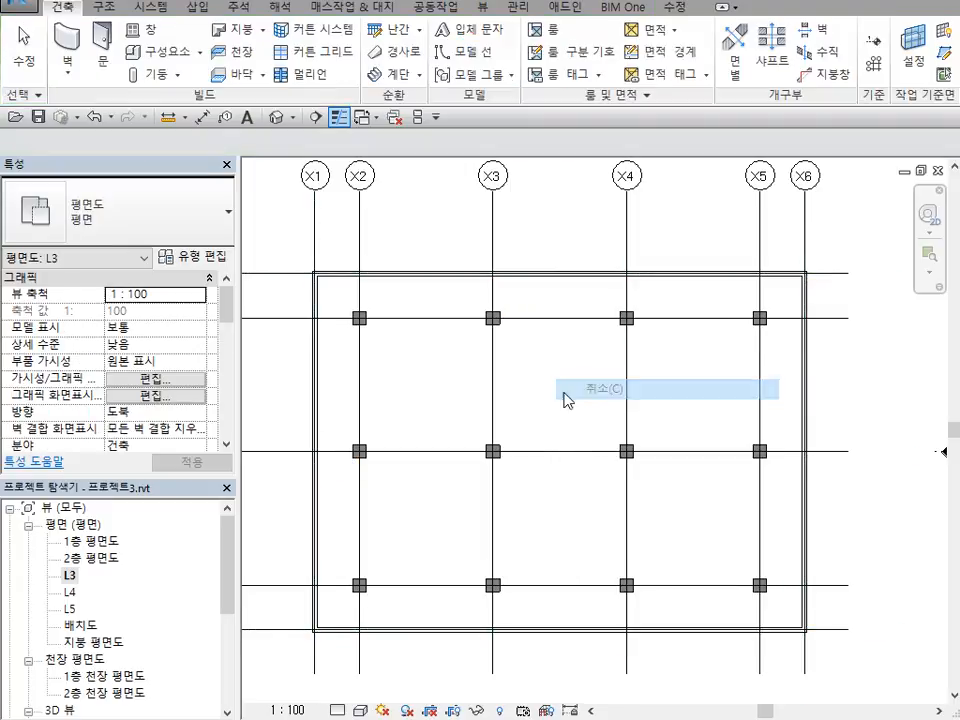
Set the L3 floor plan's detail level to medium (중간)
scroll(296, 280, "up", 3)
scroll(300, 280, "up", 2)
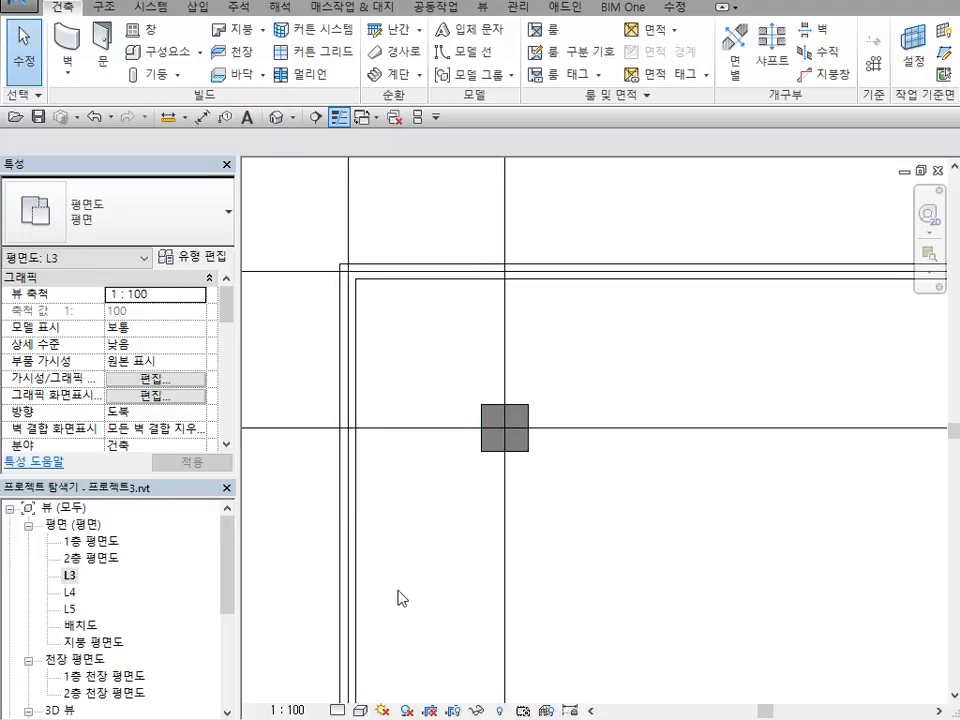
left_click(336, 711)
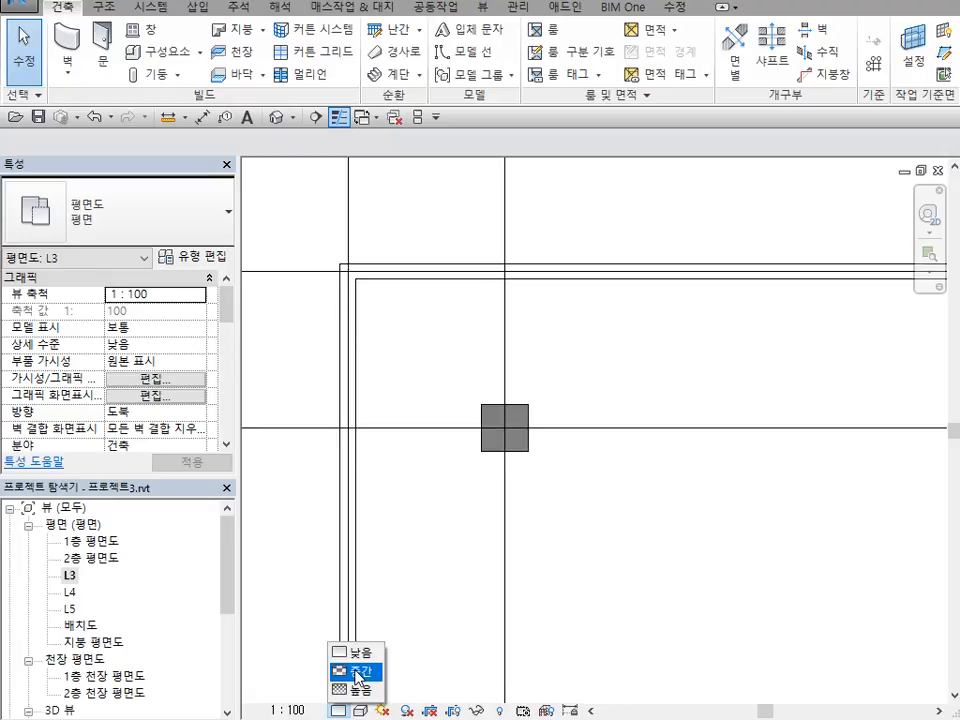
left_click(358, 671)
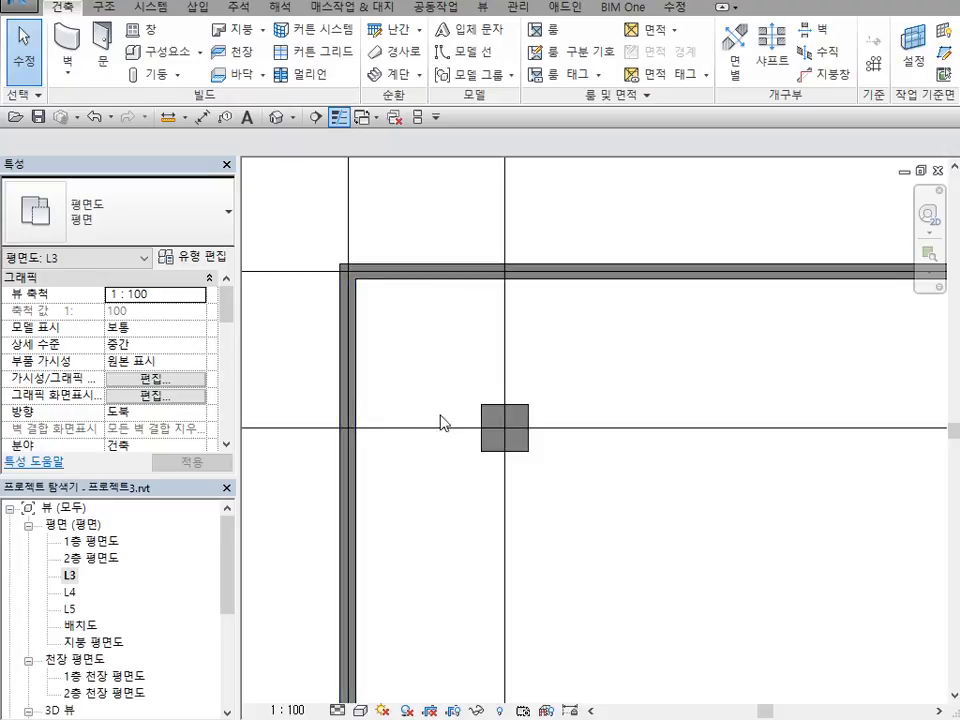
Examine the new C200 walls and their surface pattern in the default 3D view
scroll(418, 503, "down", 5)
middle_click_drag(599, 524, 528, 393)
scroll(521, 350, "up", 1)
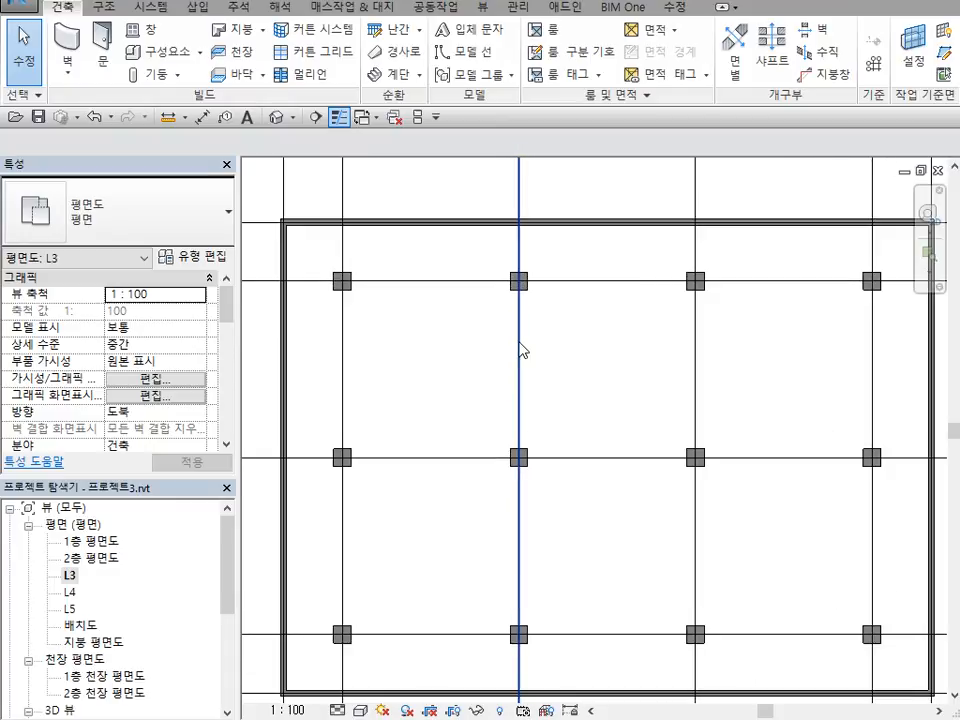
left_click(277, 117)
scroll(466, 505, "up", 4)
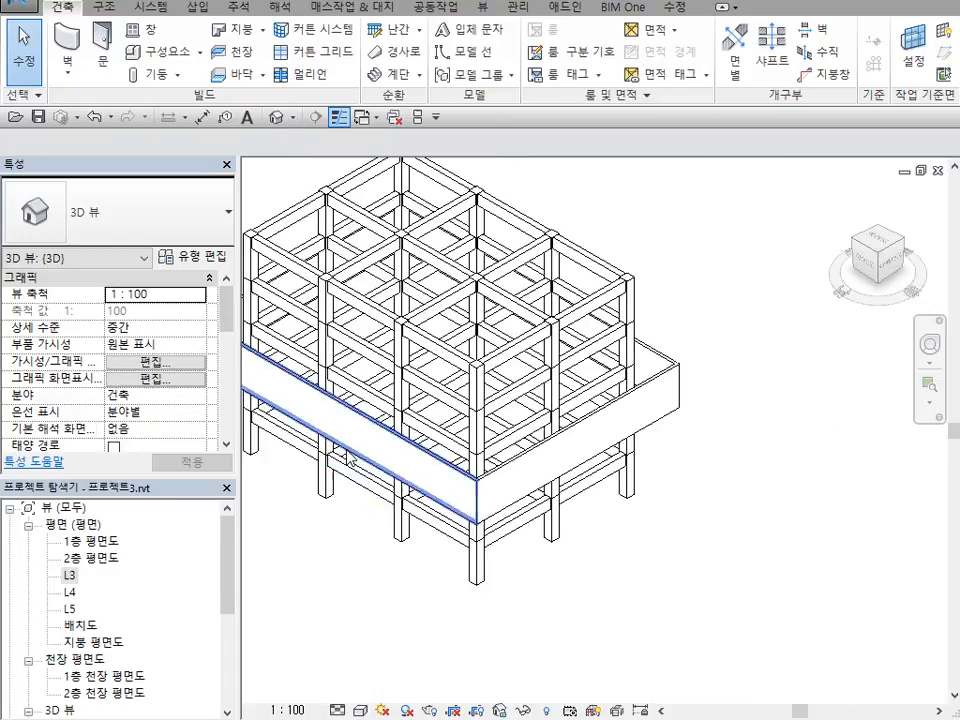
scroll(600, 590, "up", 3)
scroll(754, 561, "up", 1)
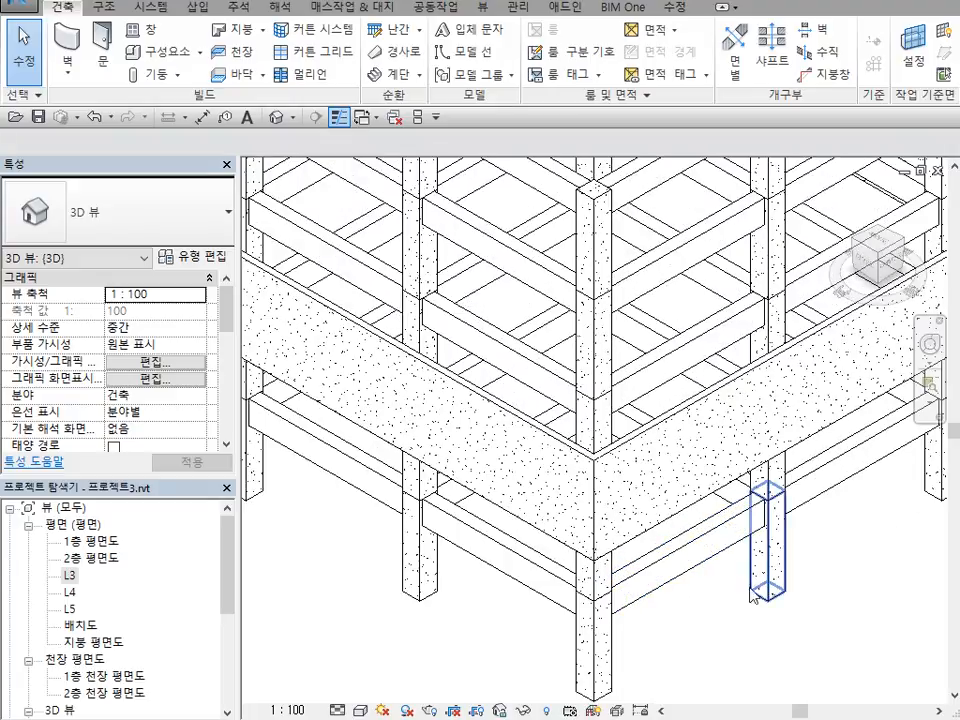
scroll(697, 589, "down", 5)
scroll(782, 540, "up", 6)
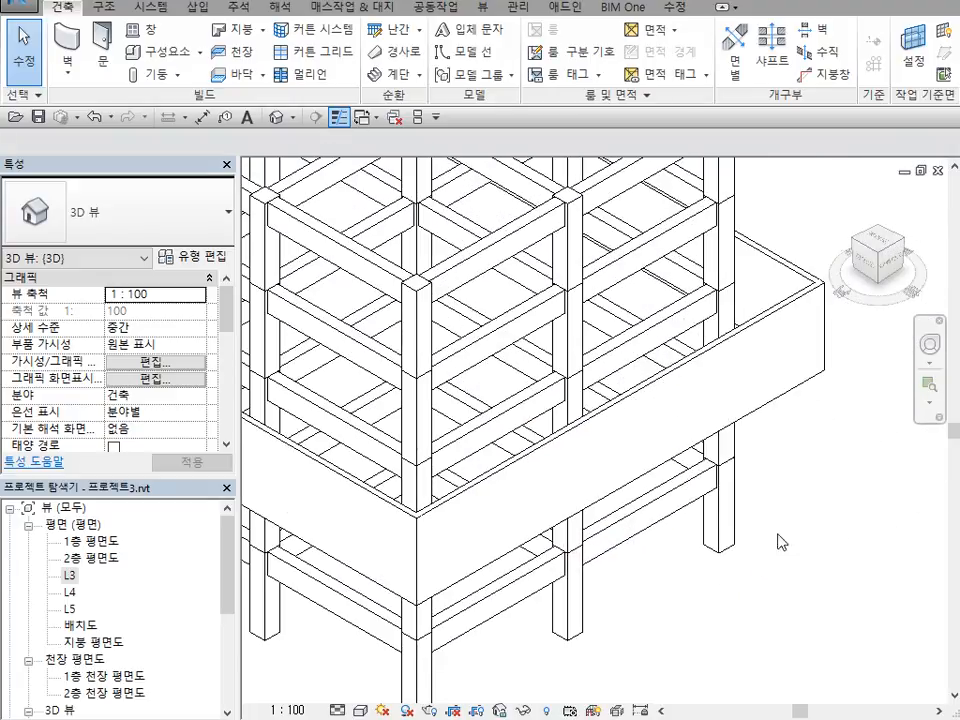
scroll(760, 475, "up", 2)
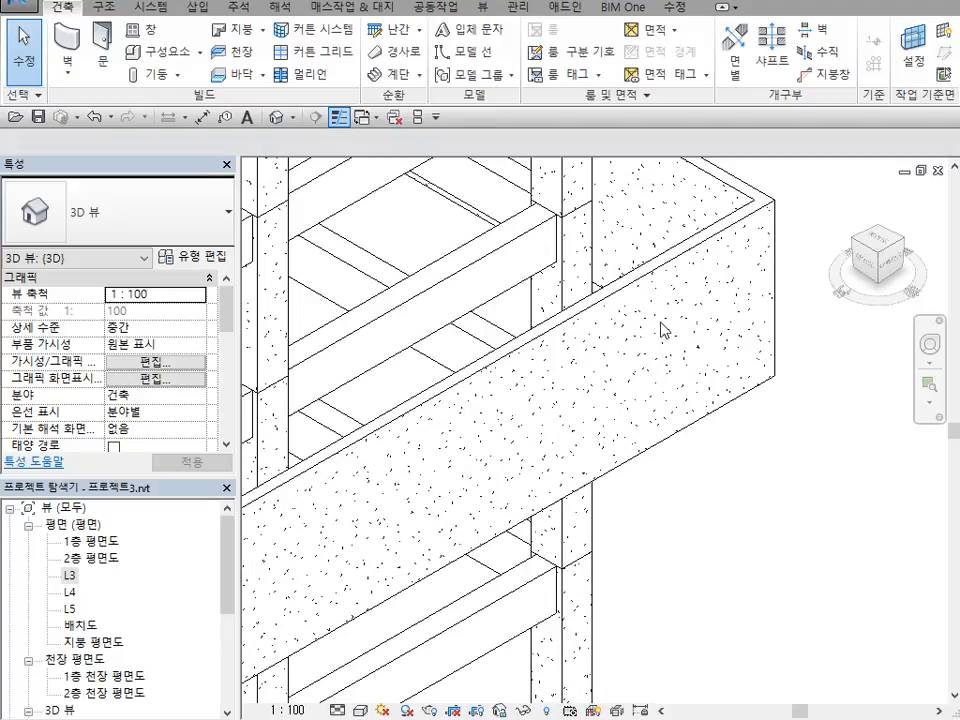
scroll(697, 296, "up", 2)
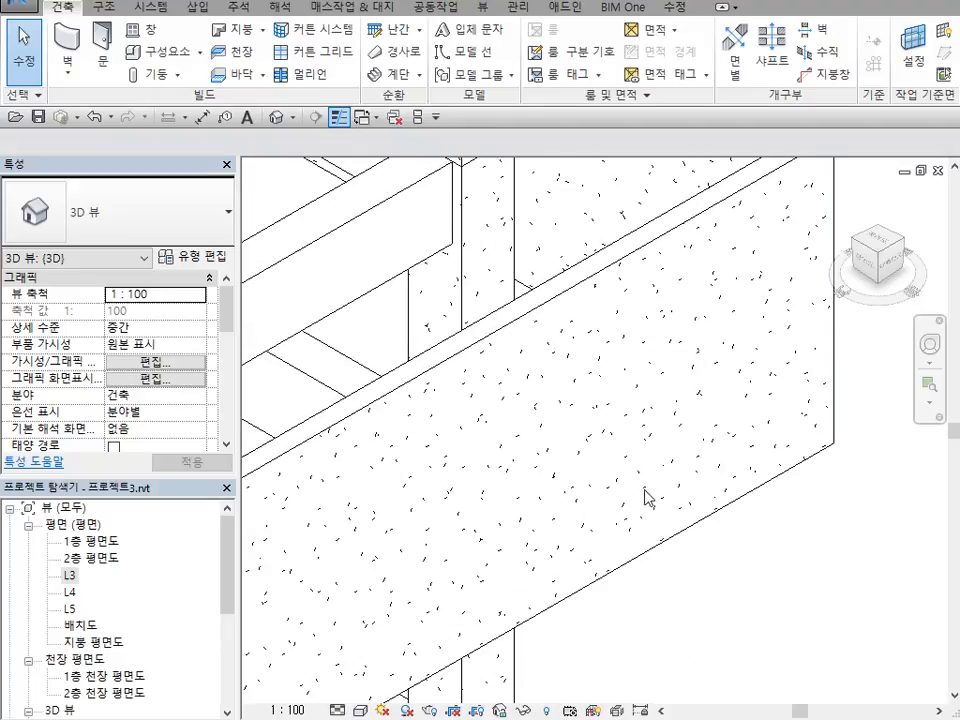
Set the surface pattern of the C200 wall's material 콘크리트 - 현장타설 콘크리트 to 패턴 없음 and confirm the type changes
left_click(553, 318)
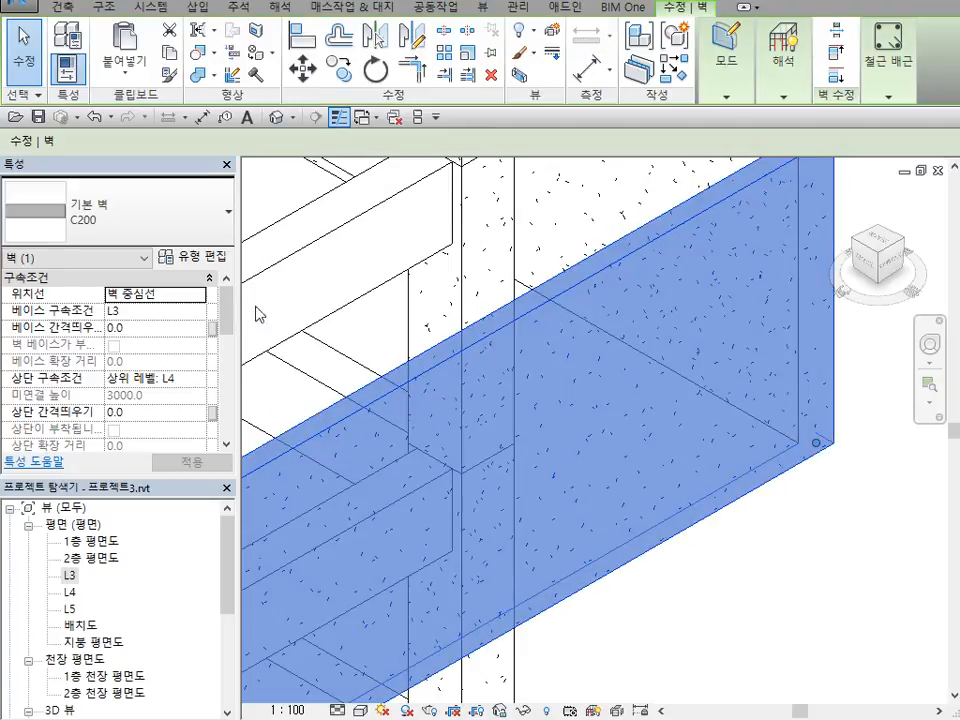
left_click(195, 257)
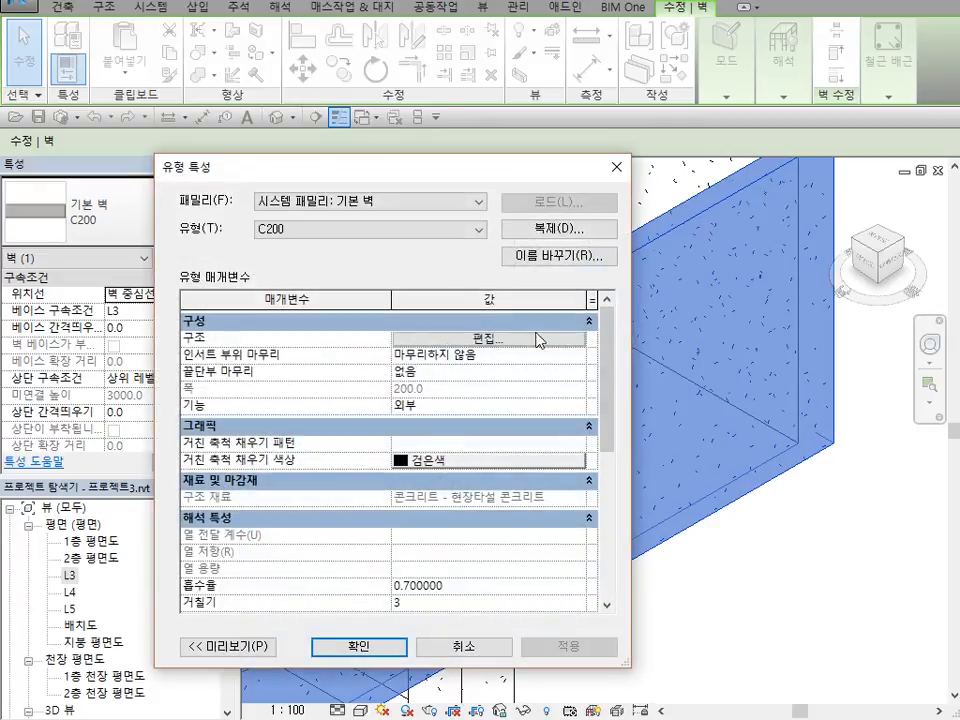
left_click(508, 344)
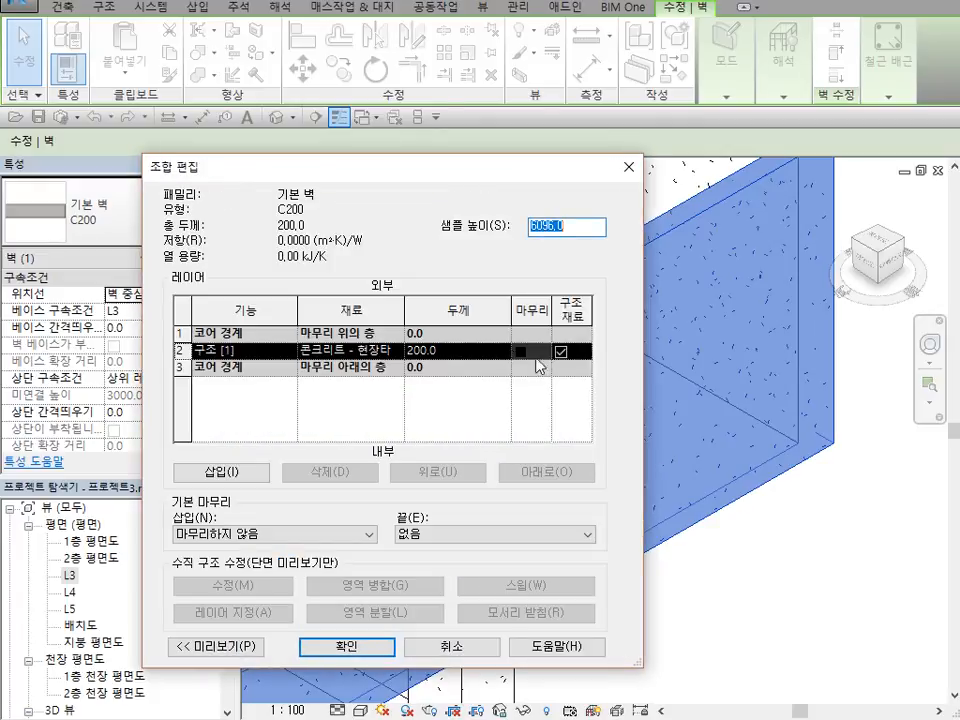
double_click(400, 352)
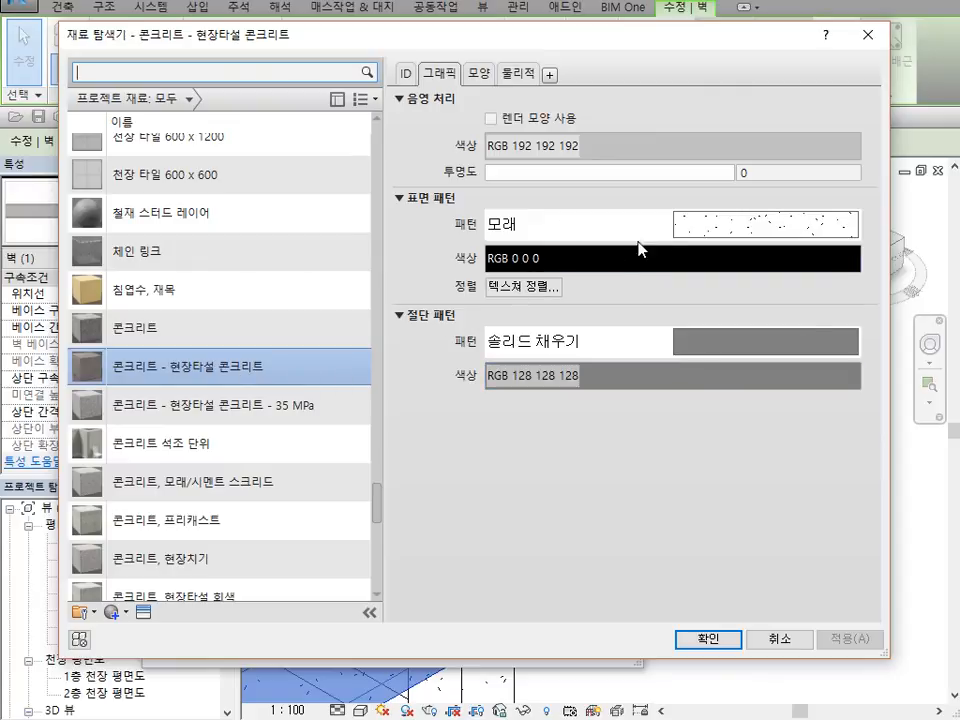
left_click(785, 226)
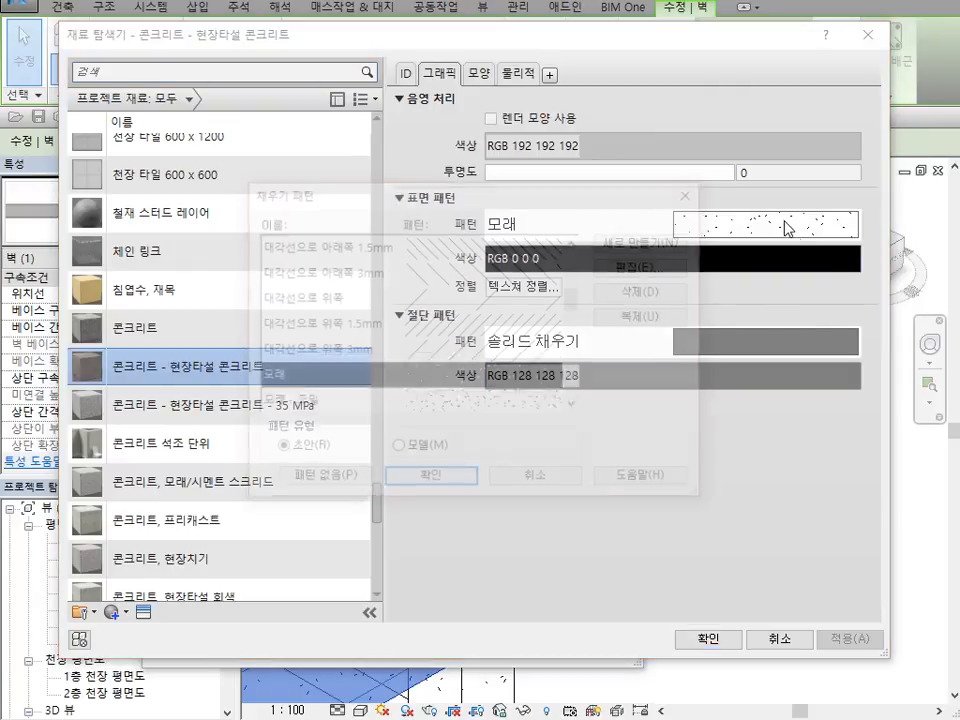
left_click(330, 484)
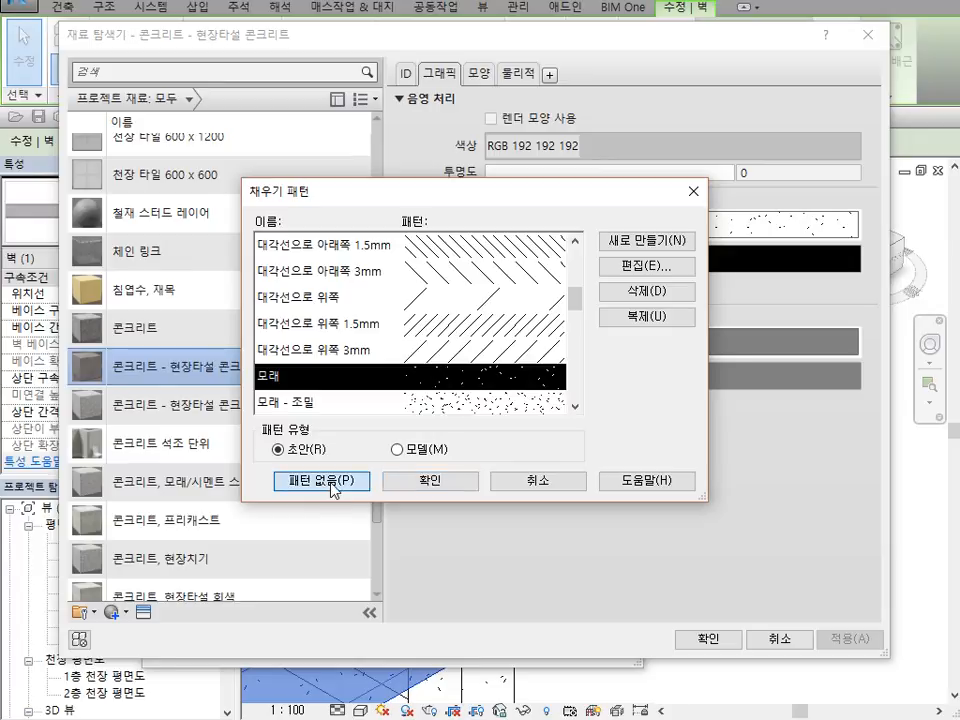
left_click(727, 650)
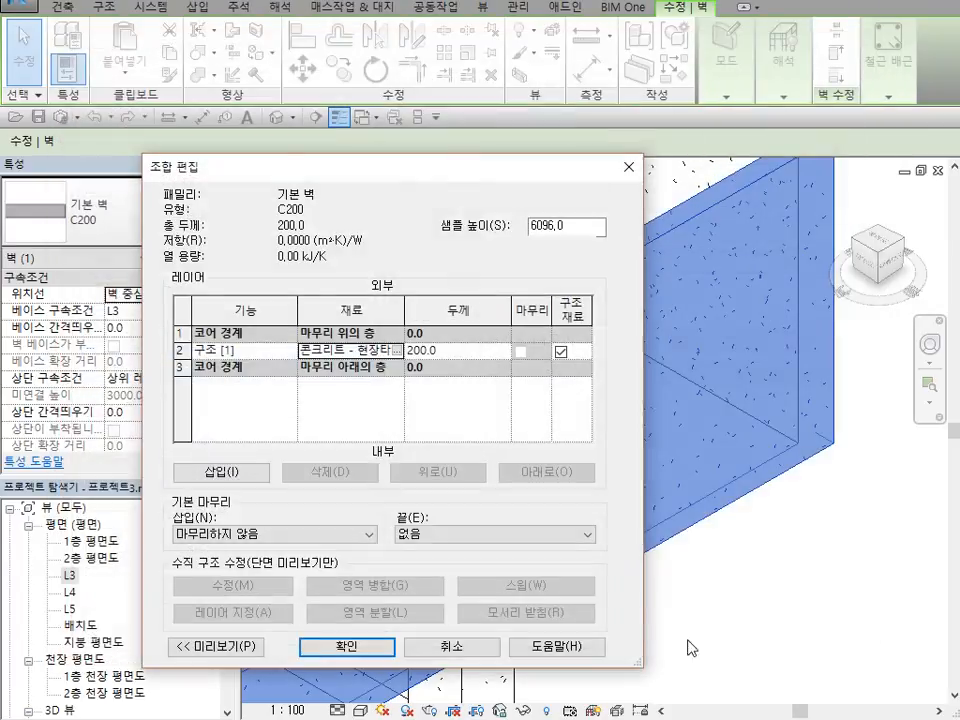
left_click(377, 650)
left_click(362, 645)
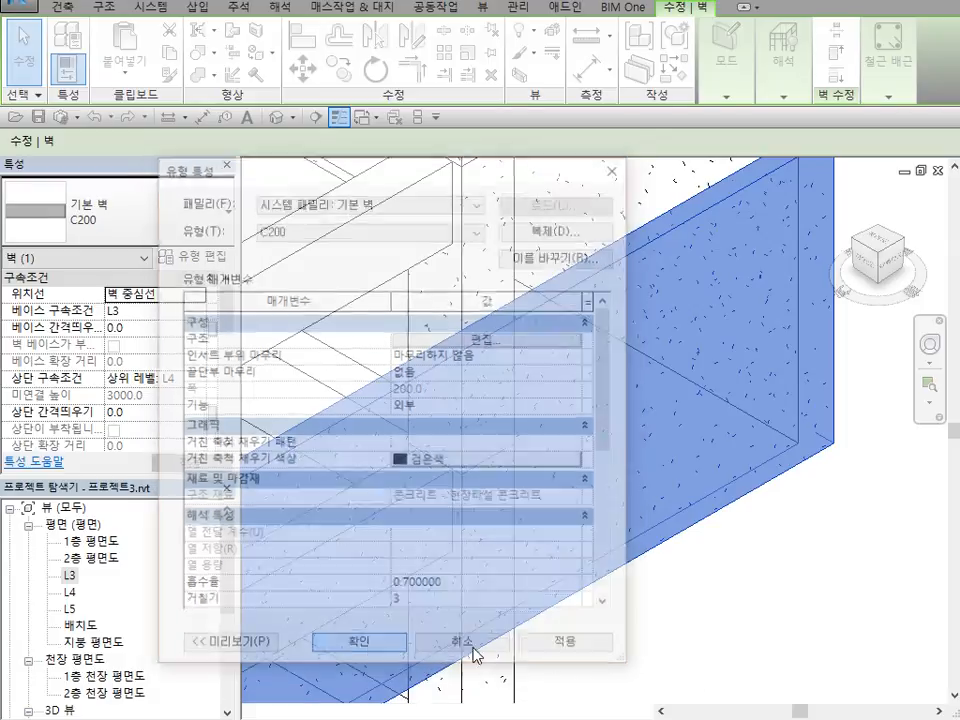
left_click(783, 640)
scroll(825, 611, "down", 10)
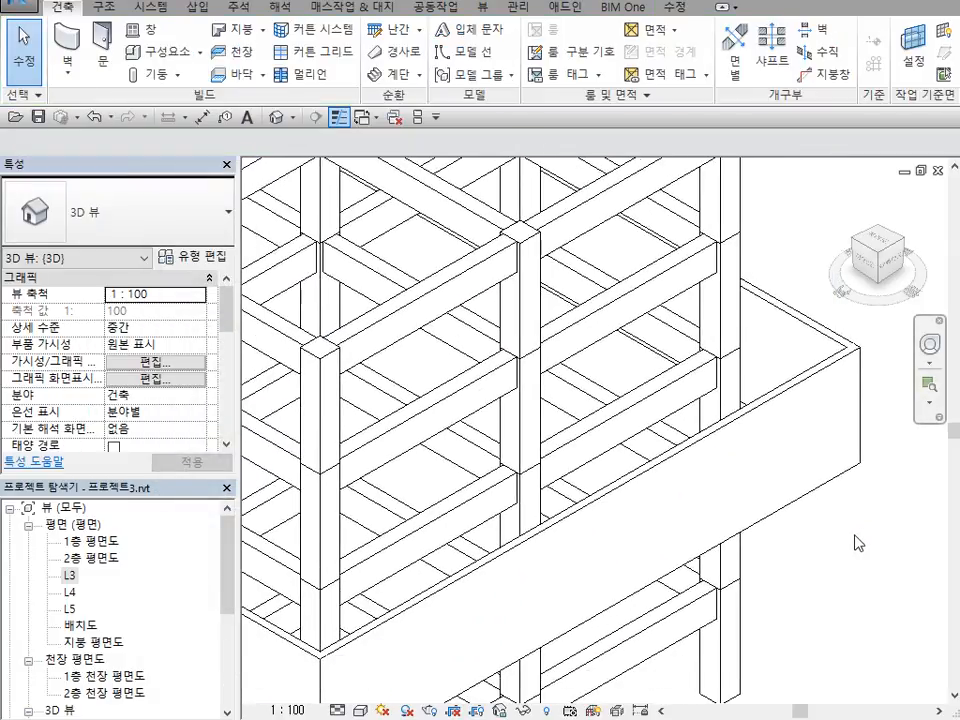
middle_click_drag(834, 564, 838, 513)
scroll(874, 503, "down", 2)
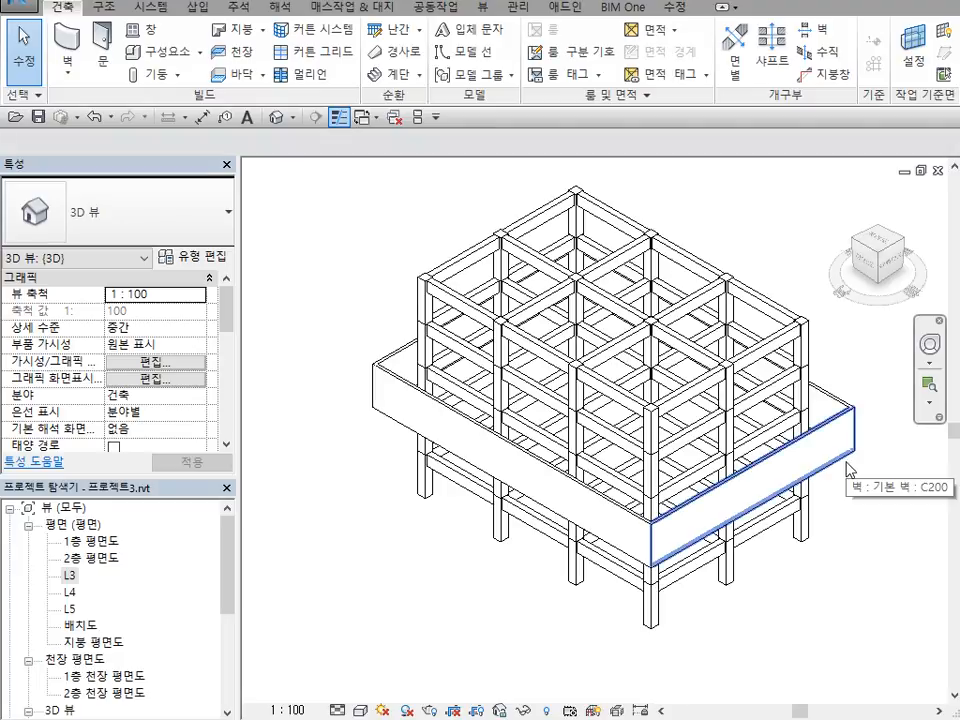
In the L3 floor plan, copy the whole chain of four connected C200 exterior walls to the clipboard
double_click(68, 578)
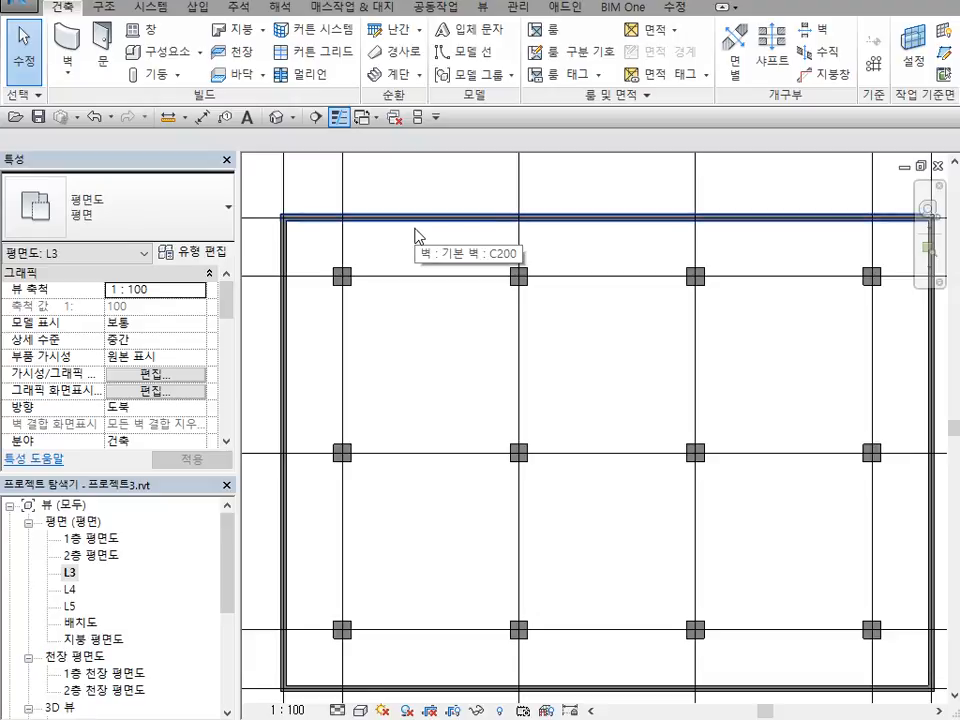
scroll(420, 250, "down", 5)
scroll(426, 272, "up", 3)
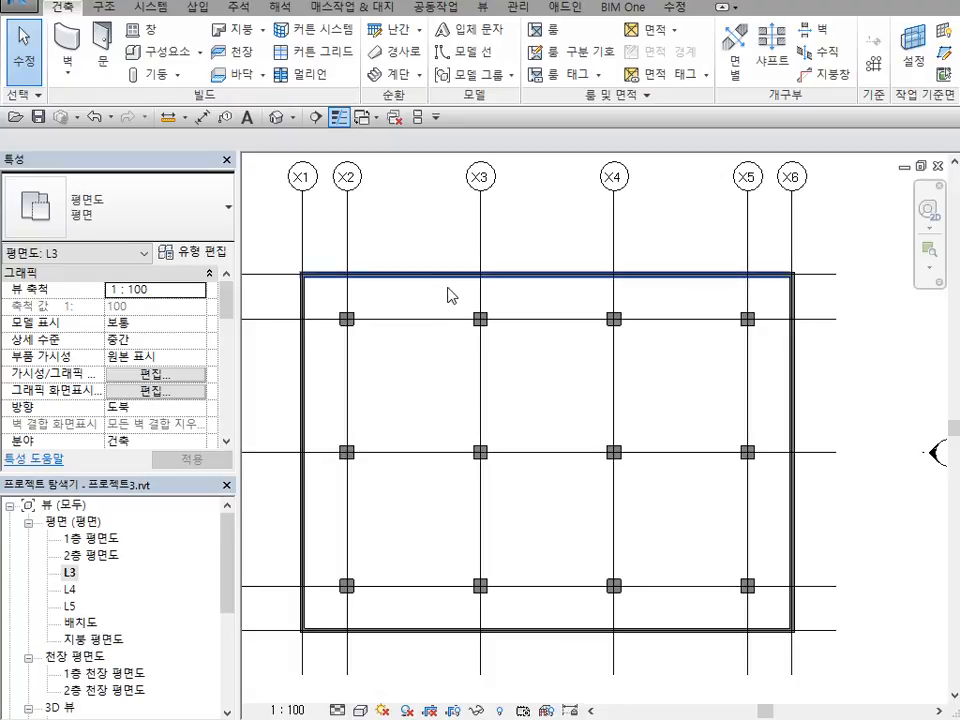
key("Tab")
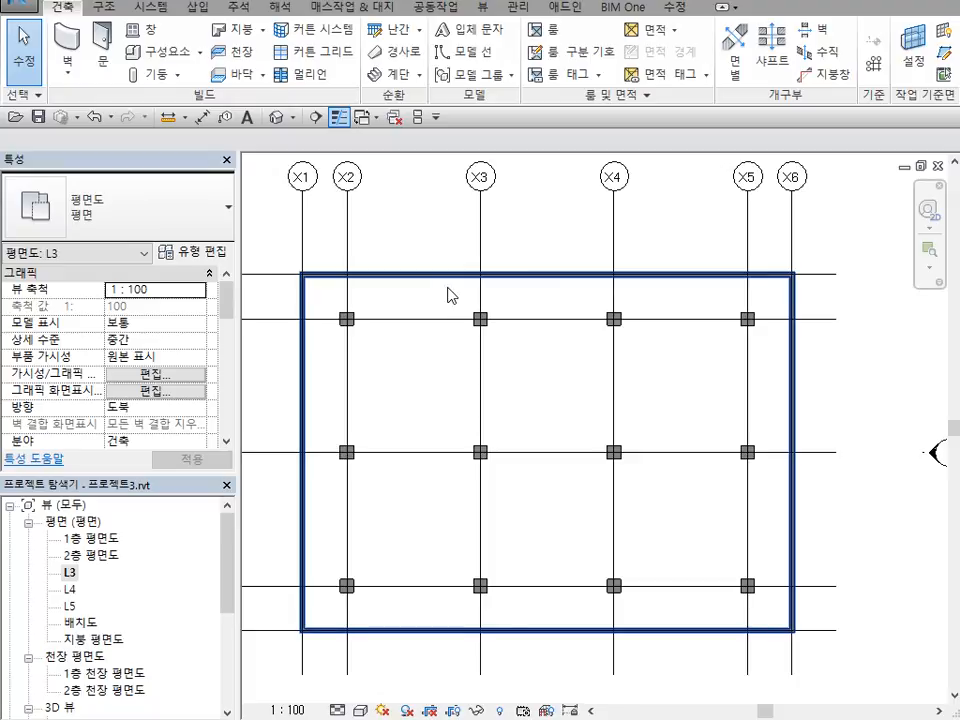
left_click(447, 295)
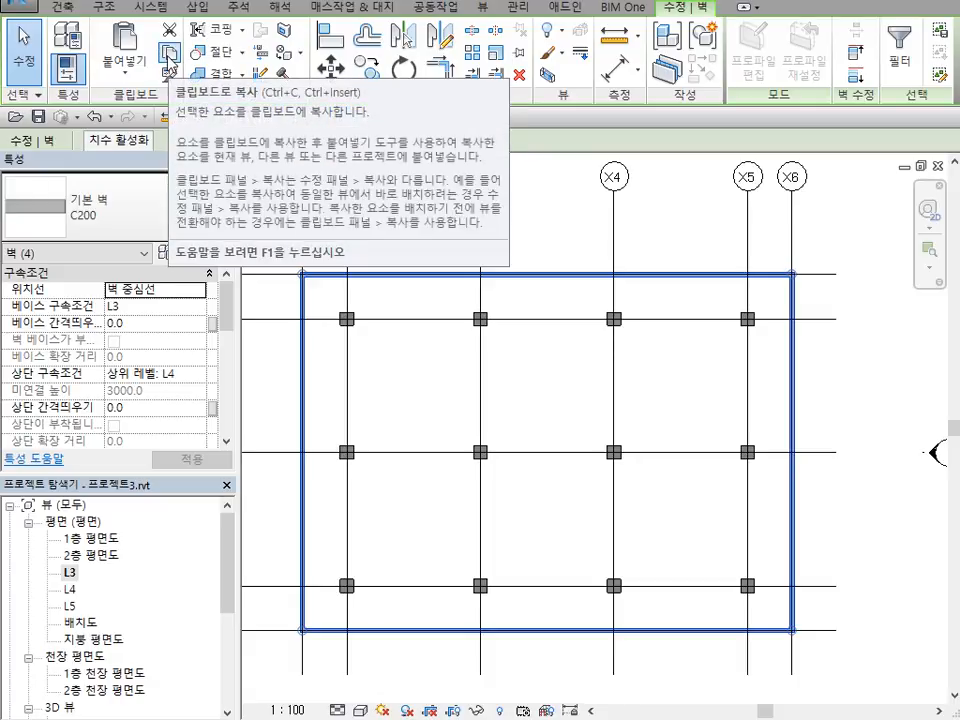
left_click(170, 62)
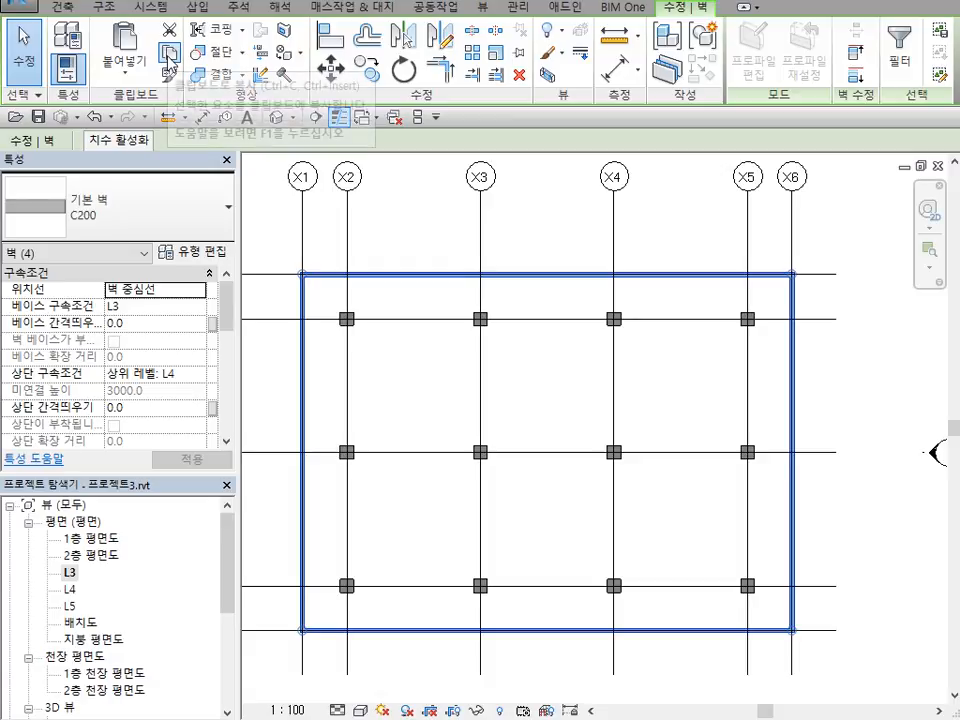
Paste the copied walls aligned to the selected levels L1, L4, L5 and 지붕
left_click(139, 78)
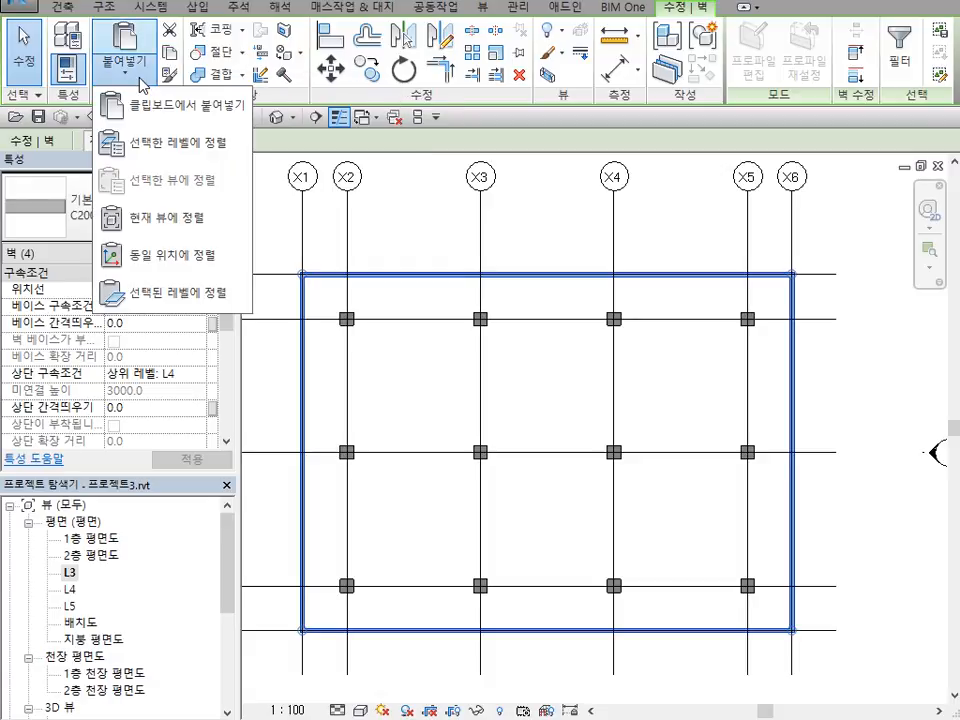
left_click(195, 141)
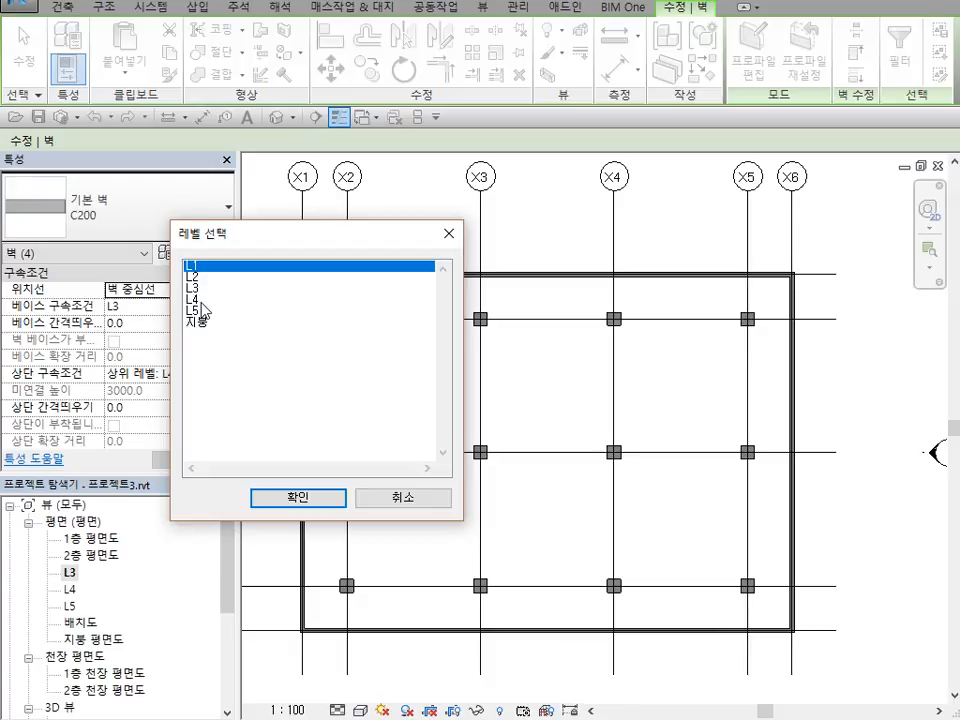
left_click_drag(203, 301, 212, 330)
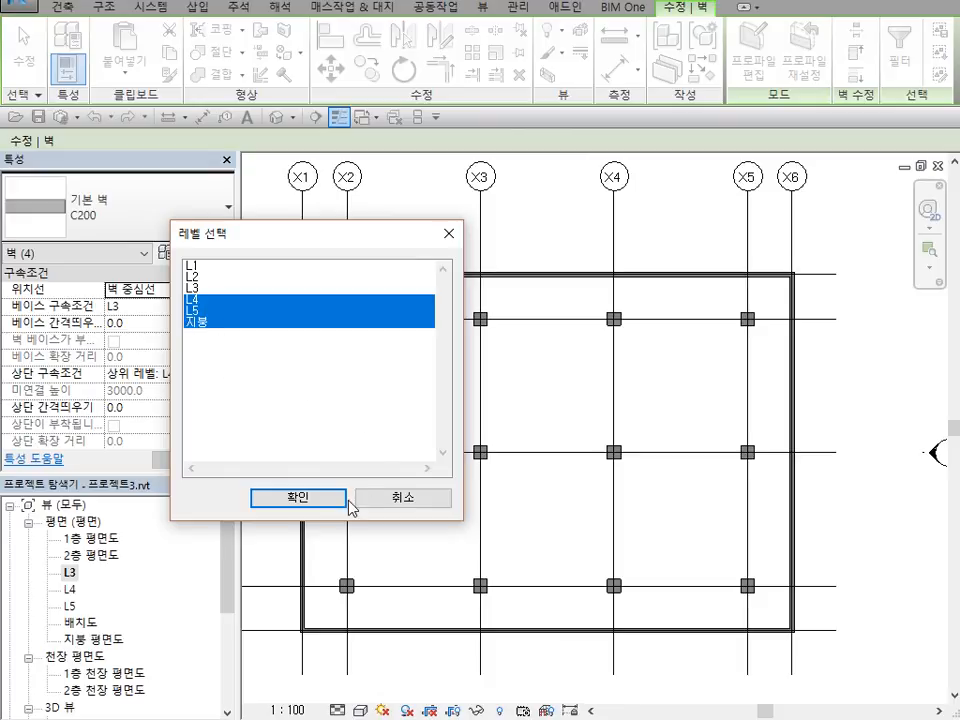
left_click(233, 267, "ctrl")
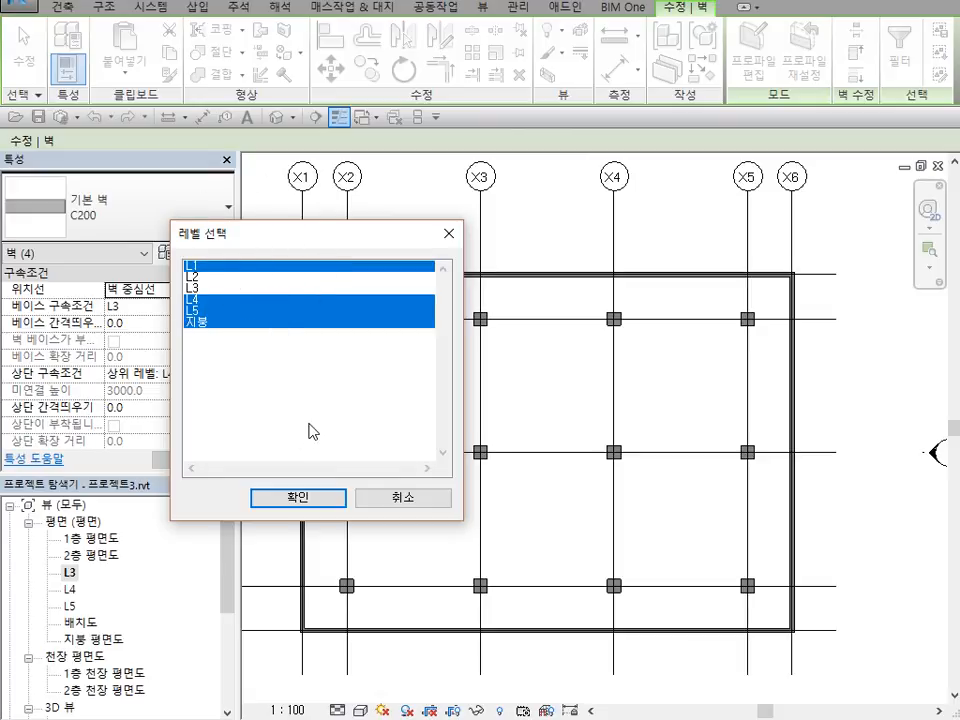
left_click(316, 499)
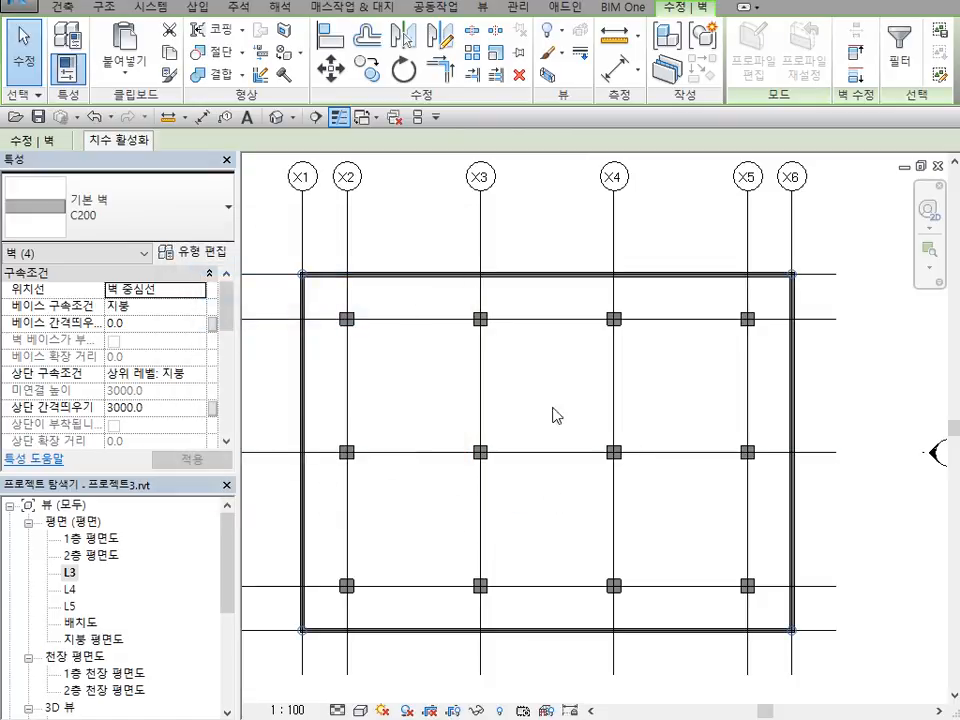
In the default 3D view, select the whole chain of four roof-level C200 walls and reduce their top offset (상단 간격띄우기) to parapet height
left_click(276, 117)
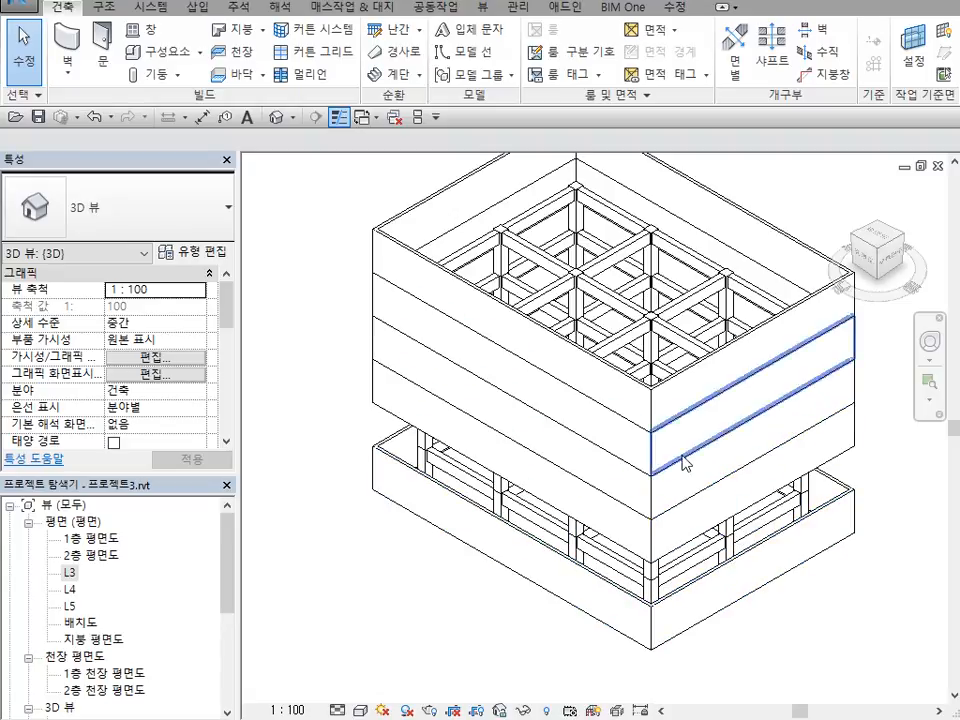
left_click(709, 369)
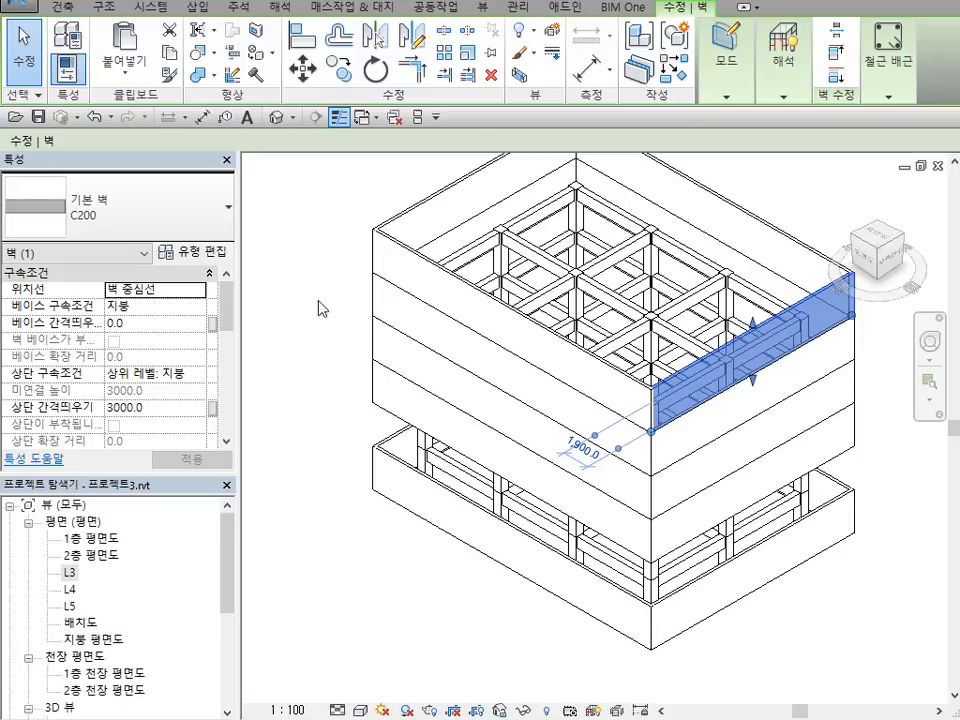
left_click(300, 262)
middle_click_drag(311, 289, 437, 340, "shift")
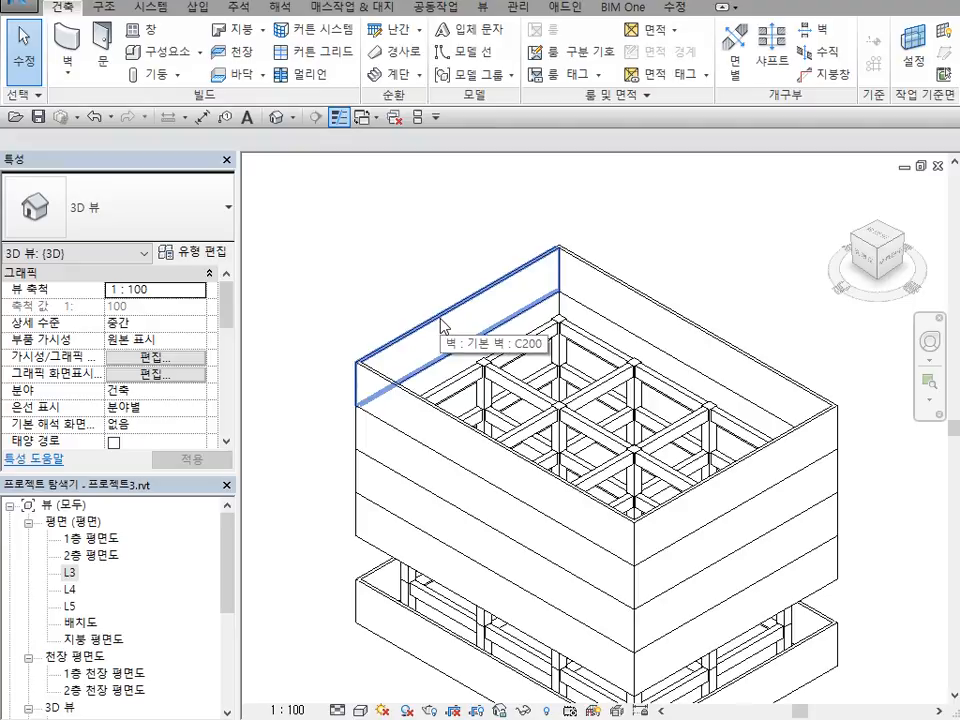
key("Tab")
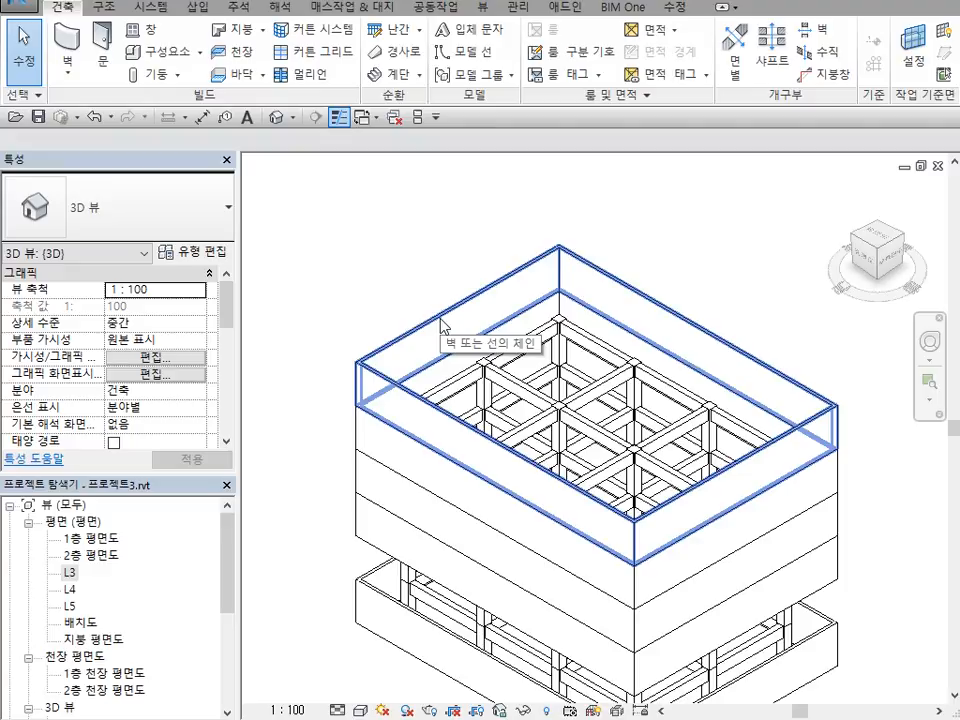
left_click(441, 322)
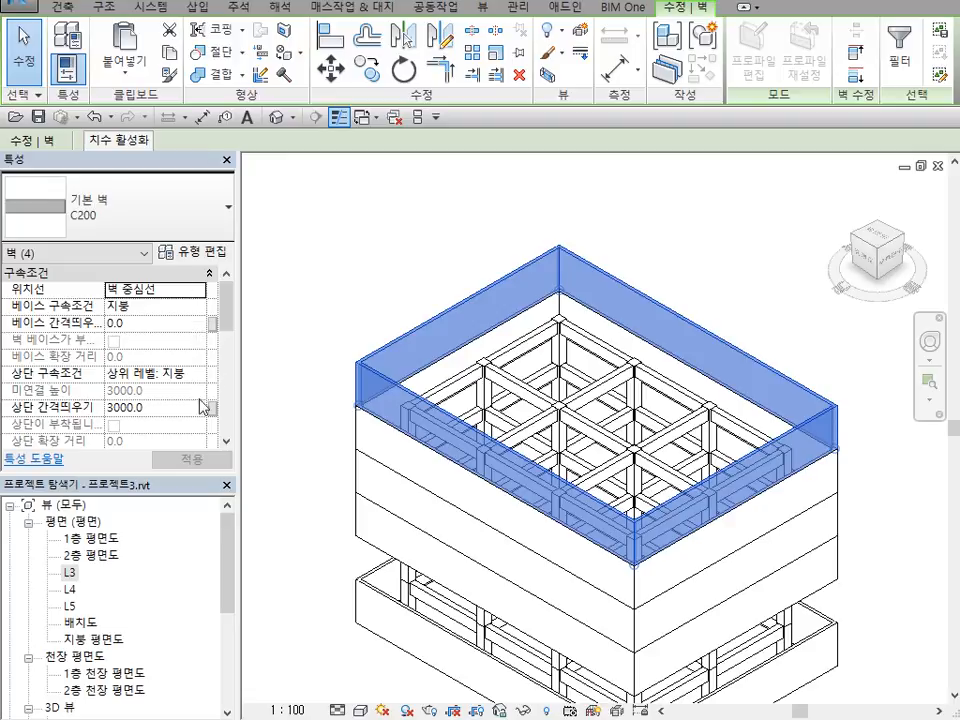
left_click(198, 307)
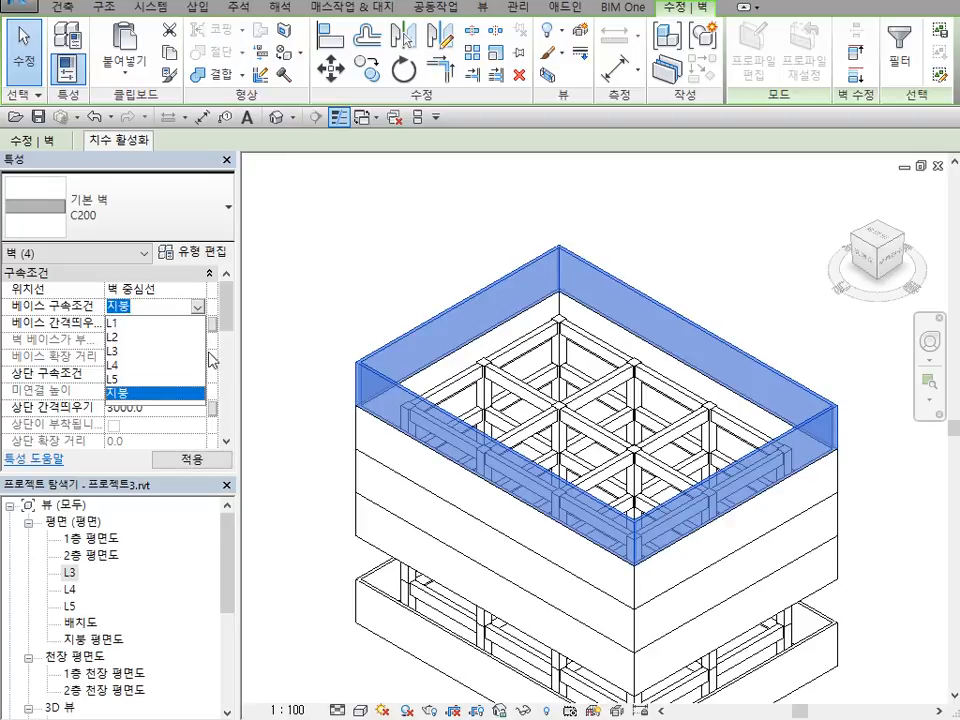
left_click(162, 309)
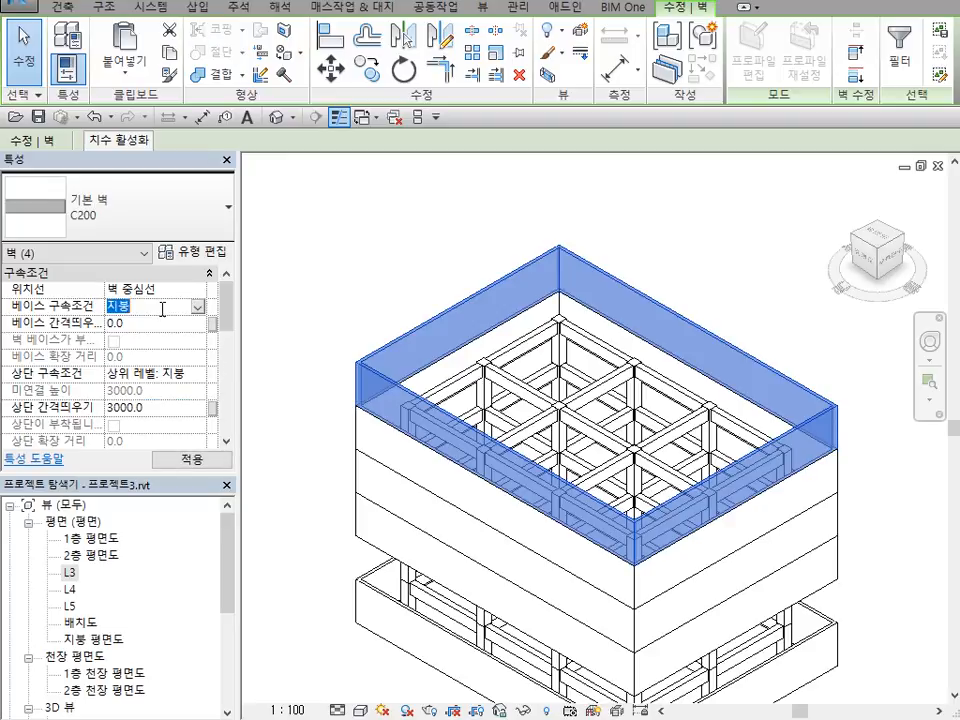
left_click(170, 408)
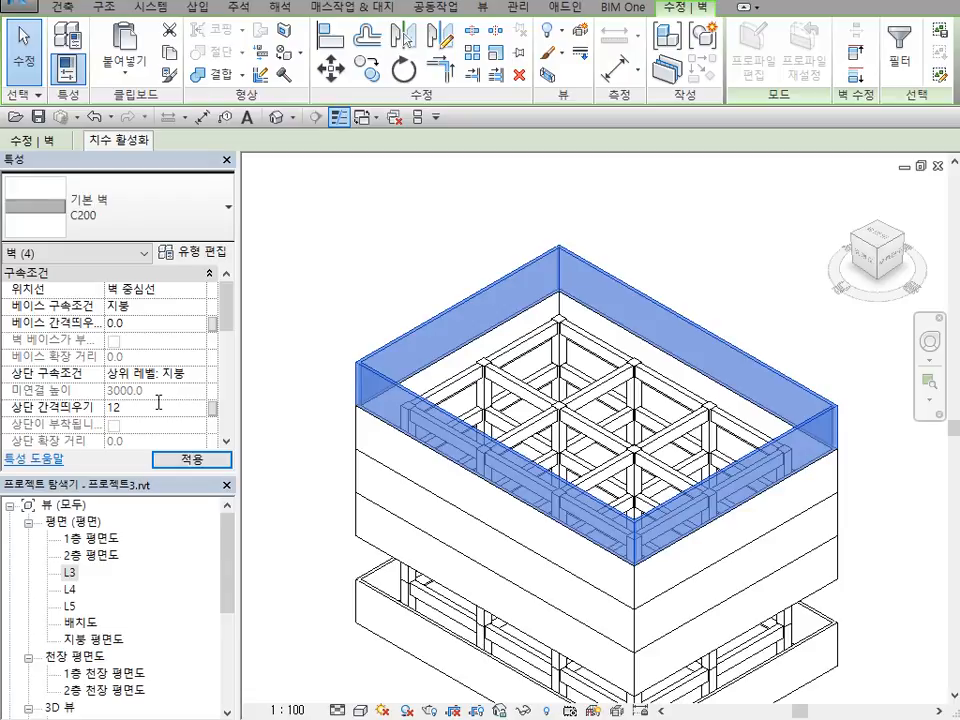
left_click(192, 459)
left_click(385, 291)
In the 1층 평면도 floor plan, move the L1 exterior wall on grid X1 inward to about 11,800 mm from X1, between X3 and X4
scroll(360, 240, "down", 1)
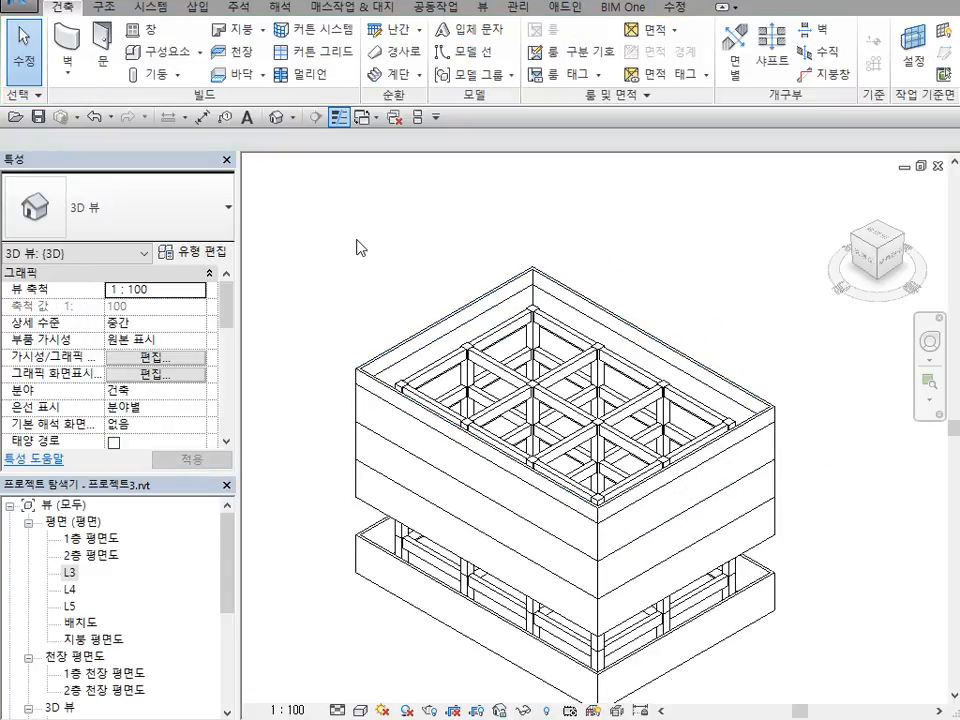
middle_click_drag(368, 256, 390, 245)
scroll(375, 311, "up", 2)
middle_click_drag(354, 433, 299, 212)
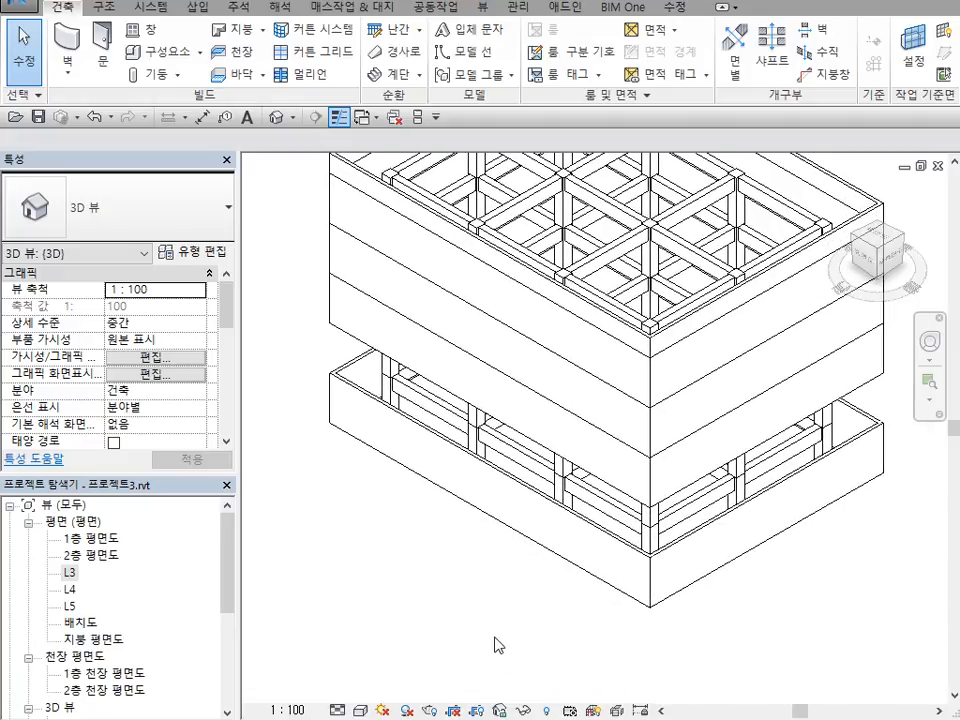
double_click(95, 540)
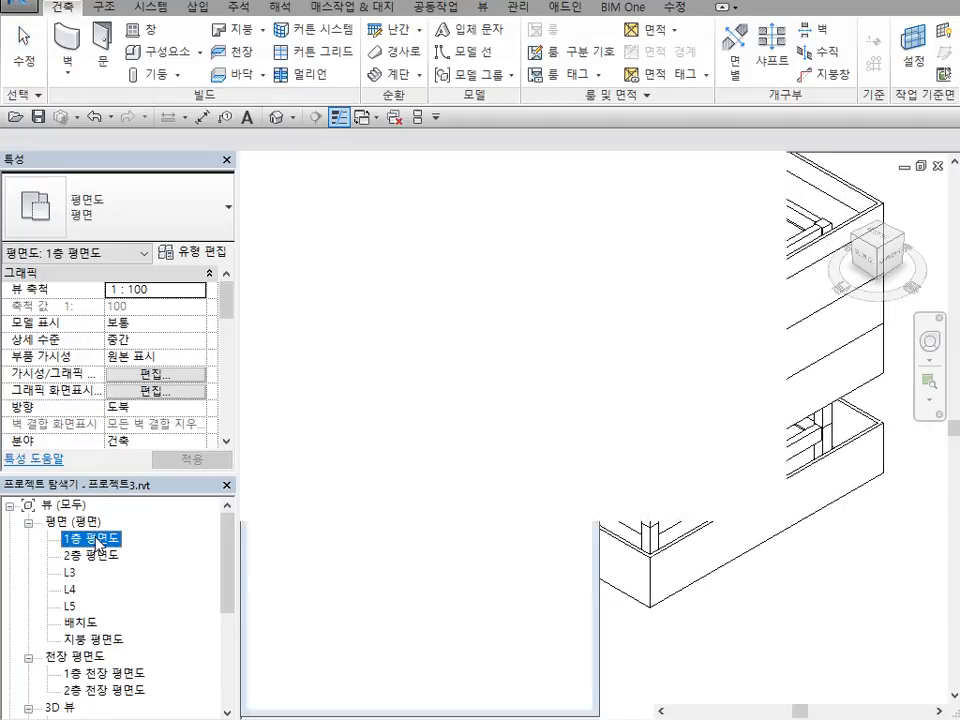
middle_click_drag(821, 521, 821, 542)
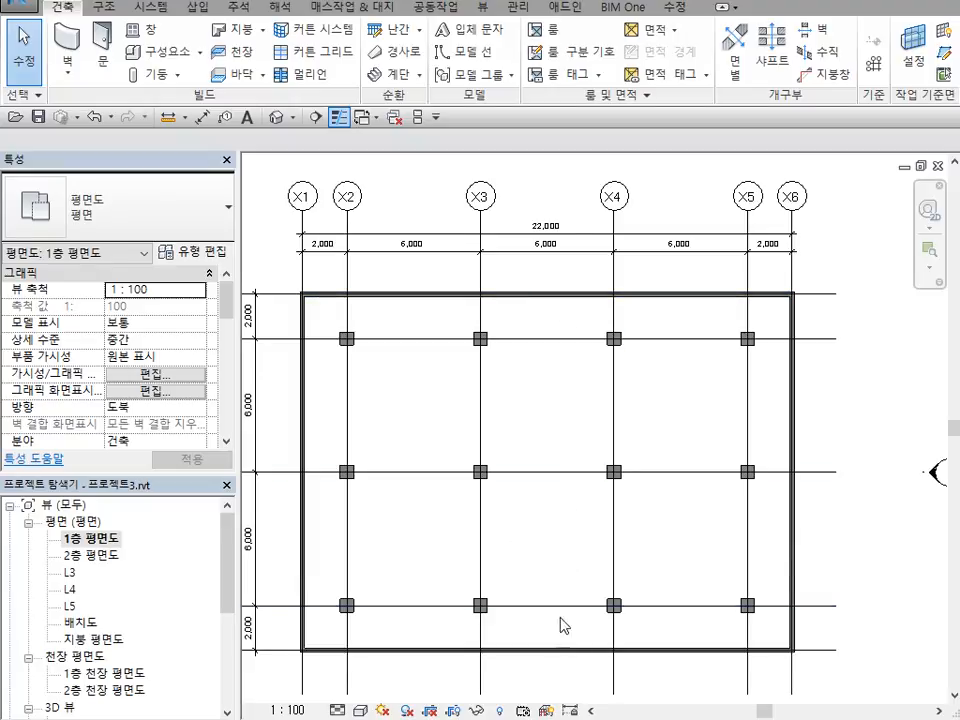
left_click(313, 426)
left_click_drag(313, 426, 577, 422)
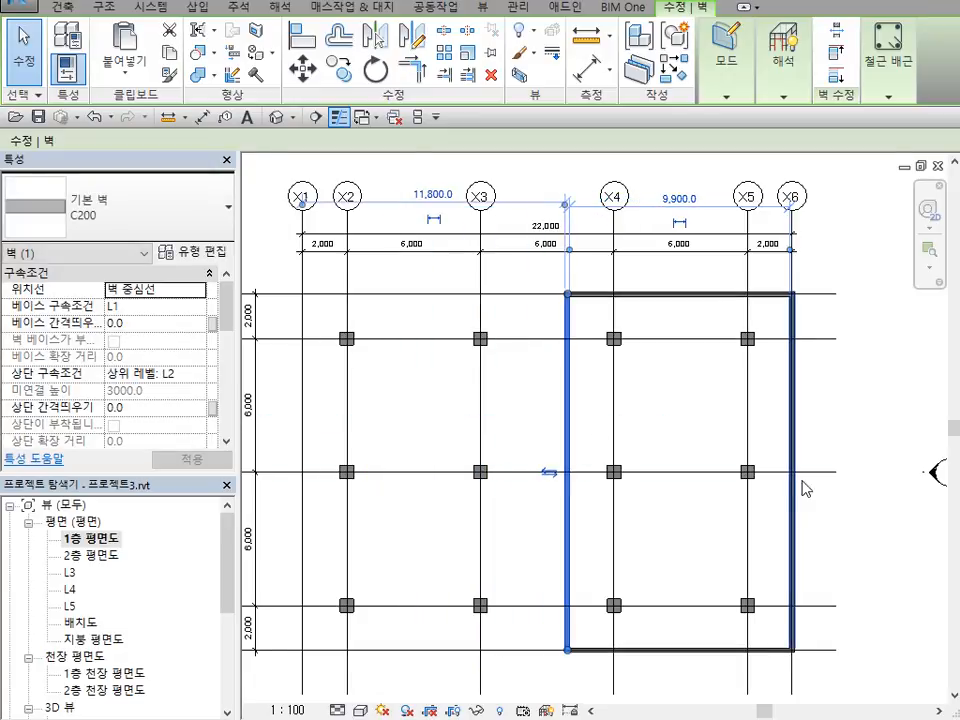
middle_click_drag(681, 421, 741, 420)
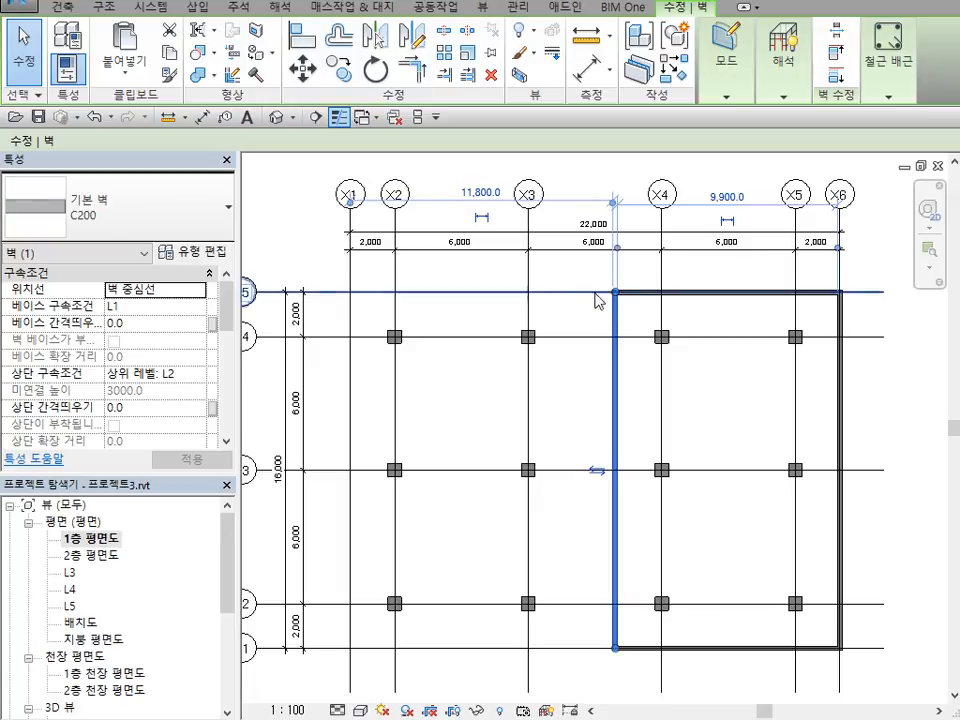
left_click(643, 386)
Place an aligned dimension between grid X4 and the moved wall's centreline, above the wall corner
middle_click_drag(741, 374, 659, 468)
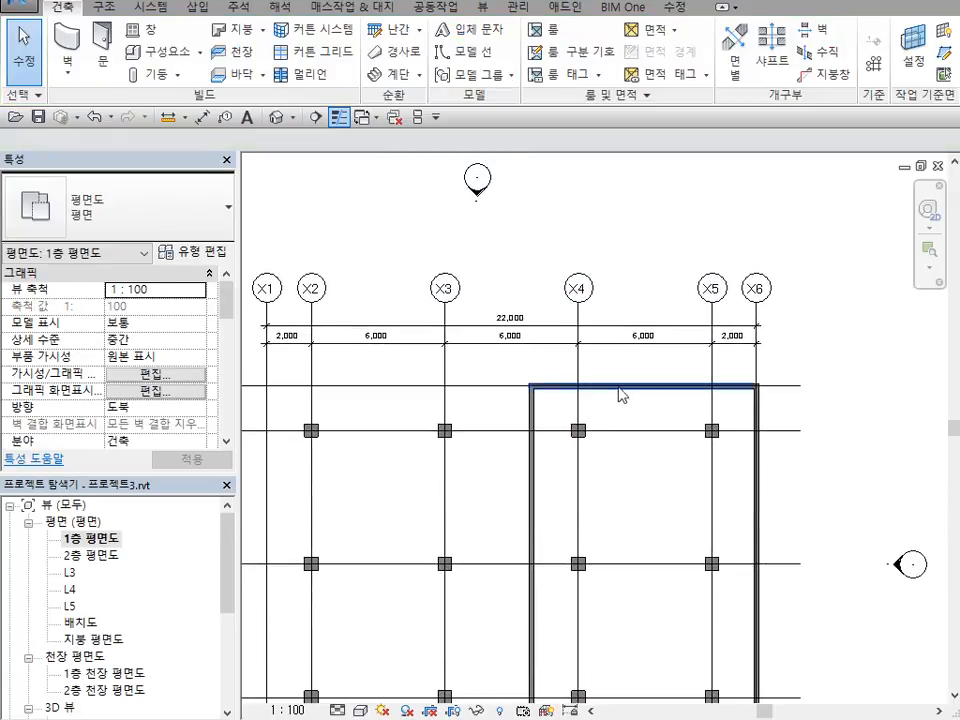
scroll(553, 380, "up", 3)
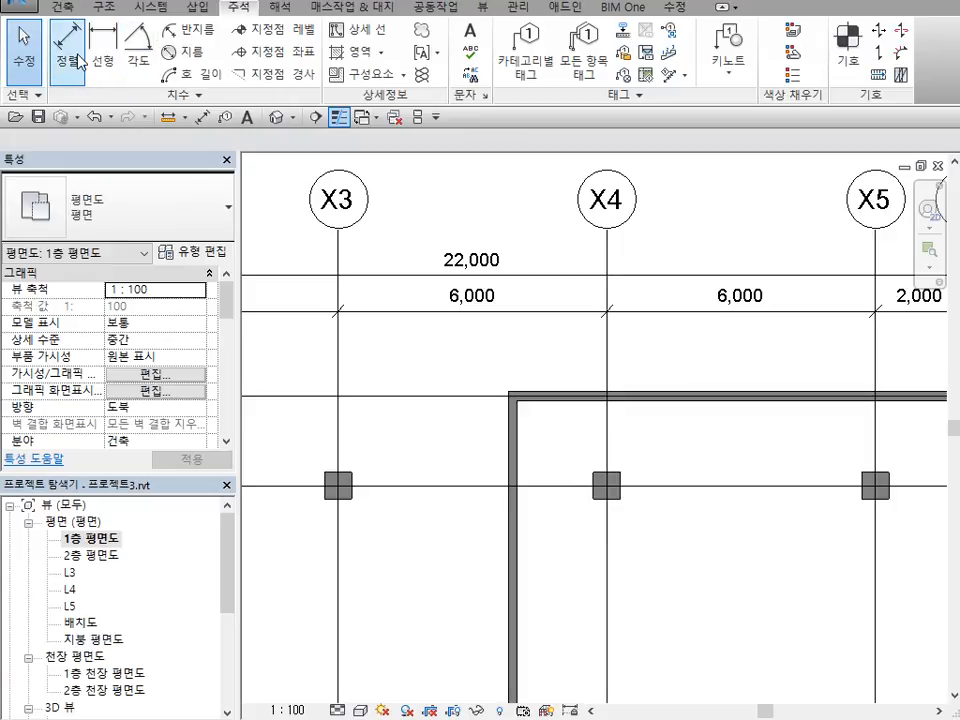
left_click(77, 65)
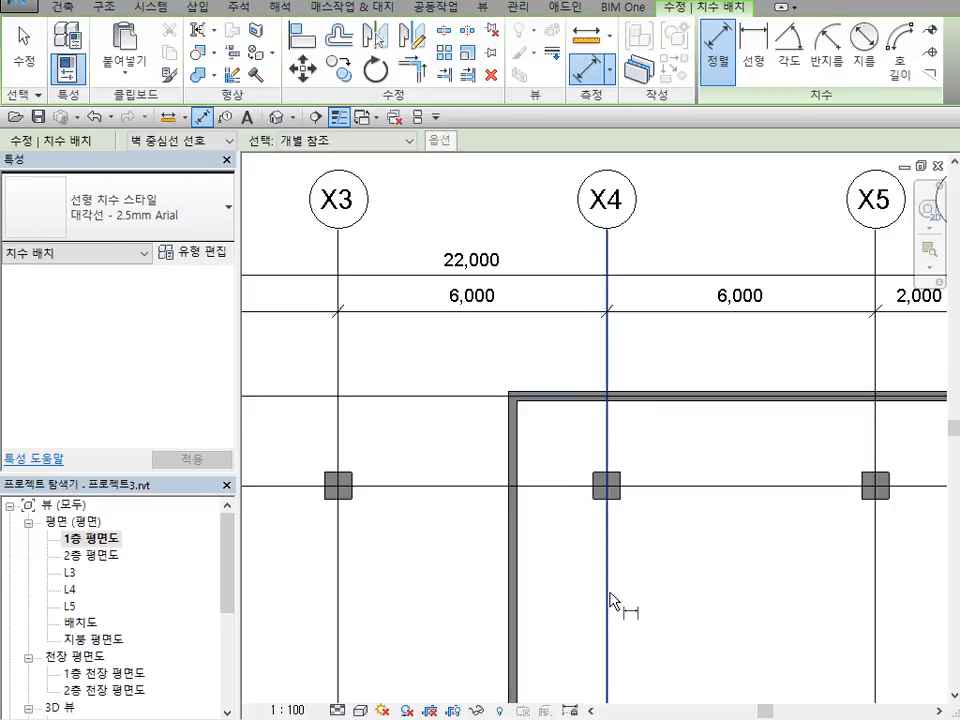
left_click(609, 597)
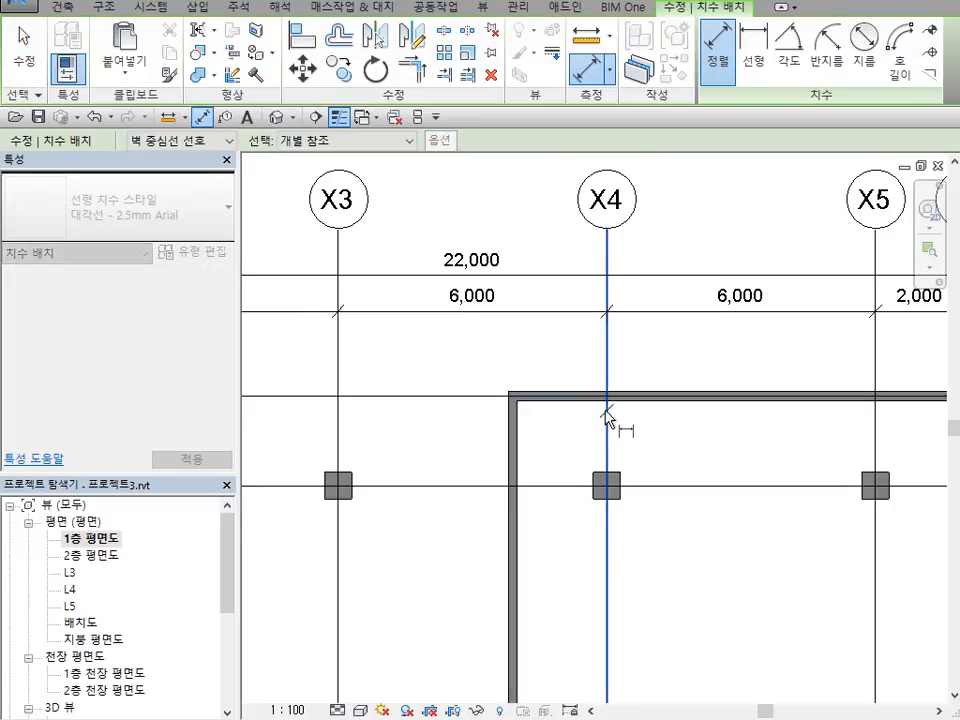
scroll(606, 414, "up", 2)
scroll(700, 365, "down", 2)
middle_click_drag(700, 370, 643, 492)
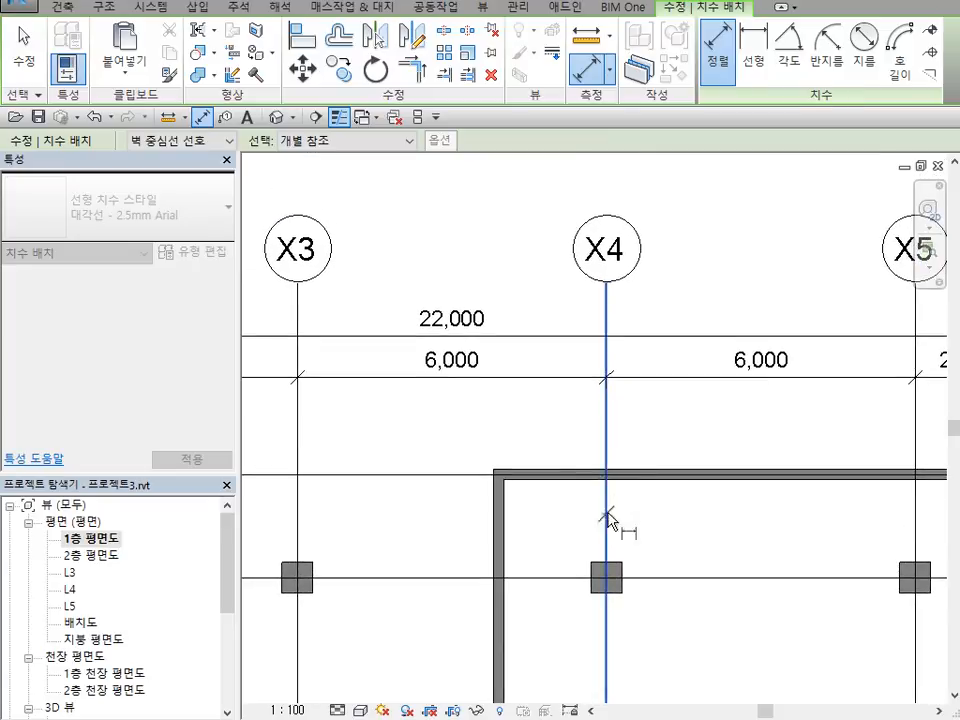
scroll(591, 504, "down", 3)
scroll(592, 505, "up", 3)
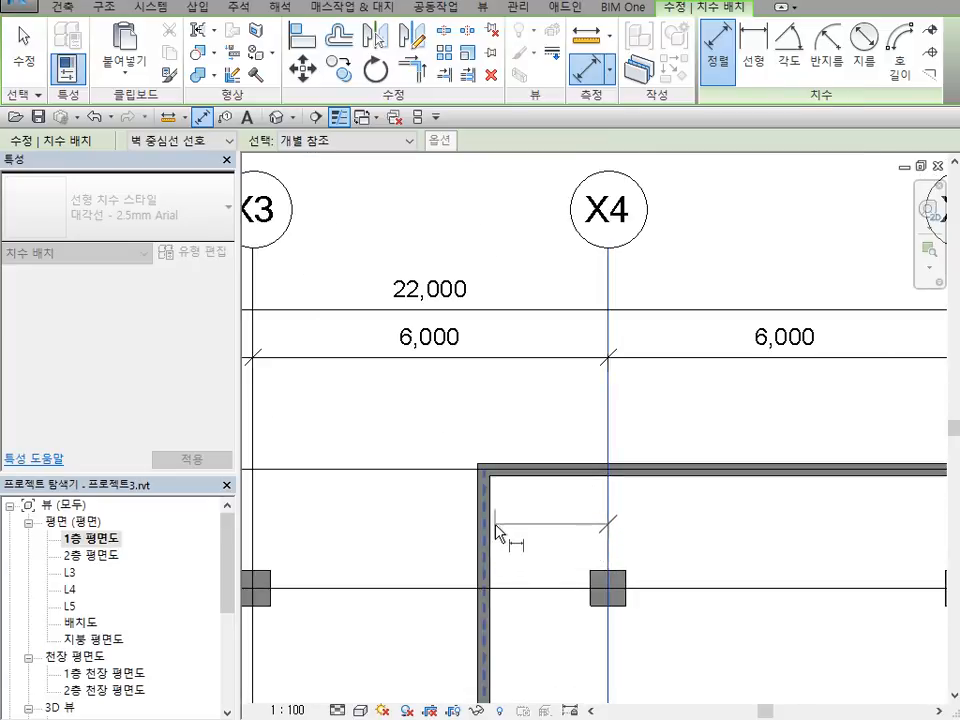
scroll(471, 521, "up", 2)
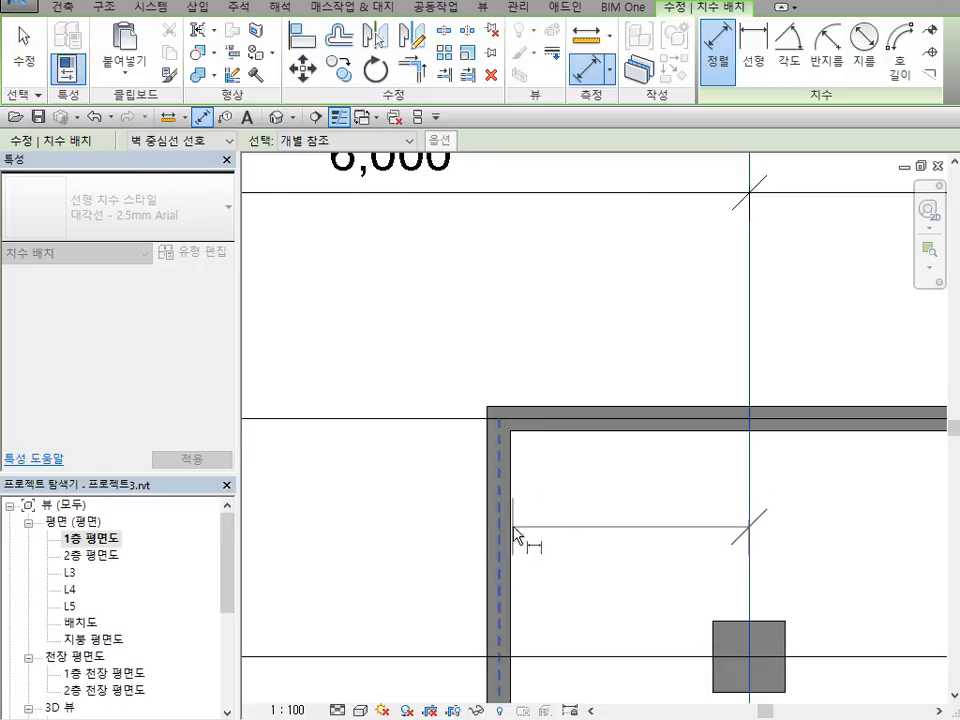
scroll(493, 592, "down", 1)
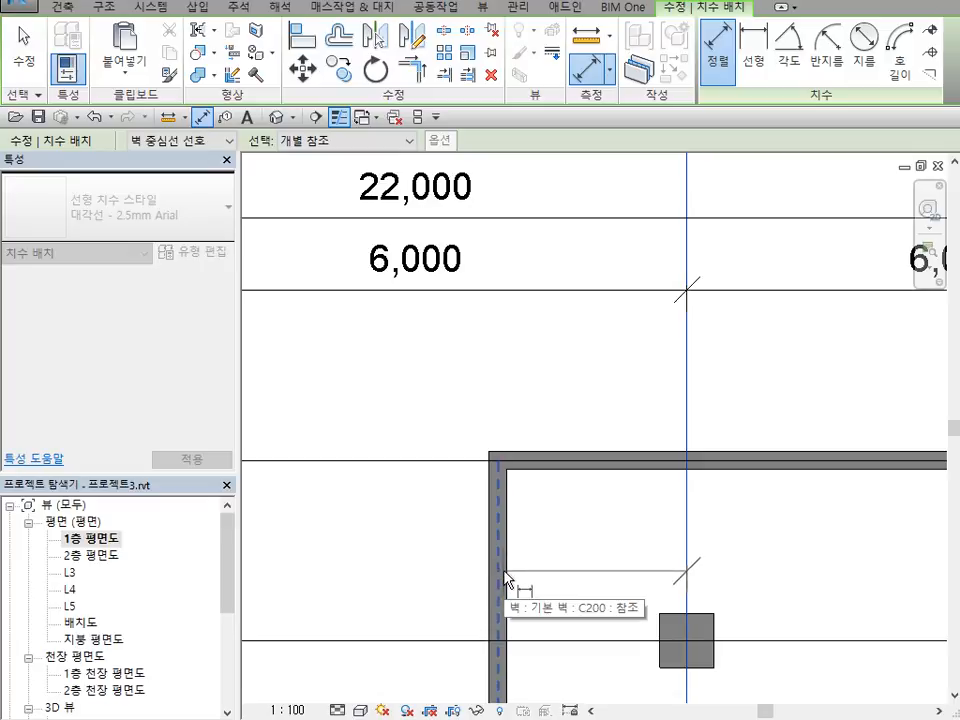
key("Tab")
key("Tab")
key("Tab")
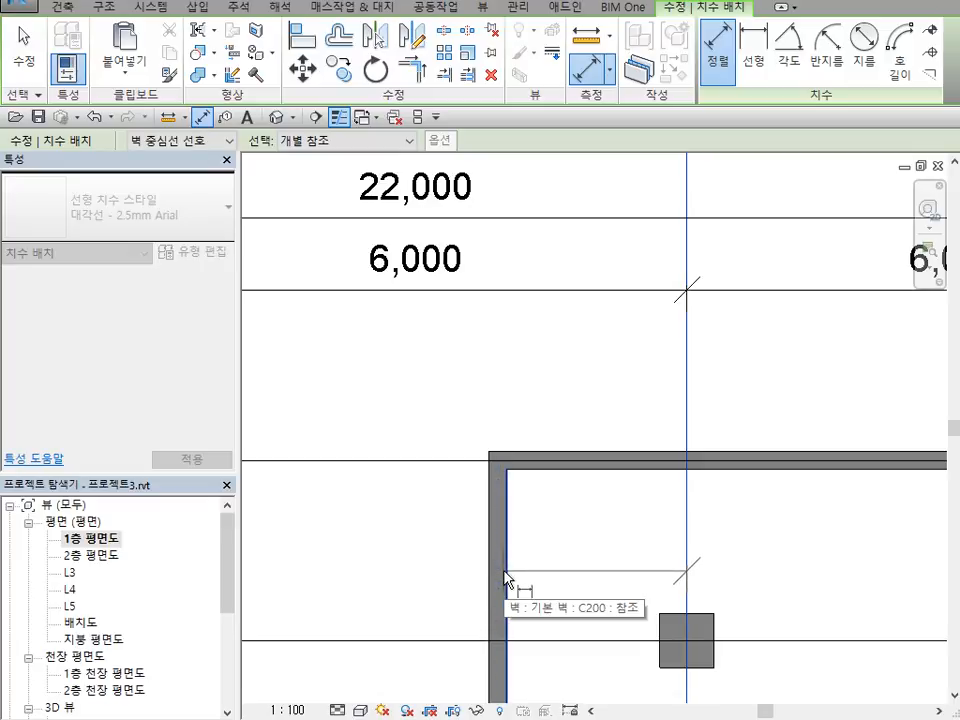
key("Tab")
key("Tab")
key("Tab")
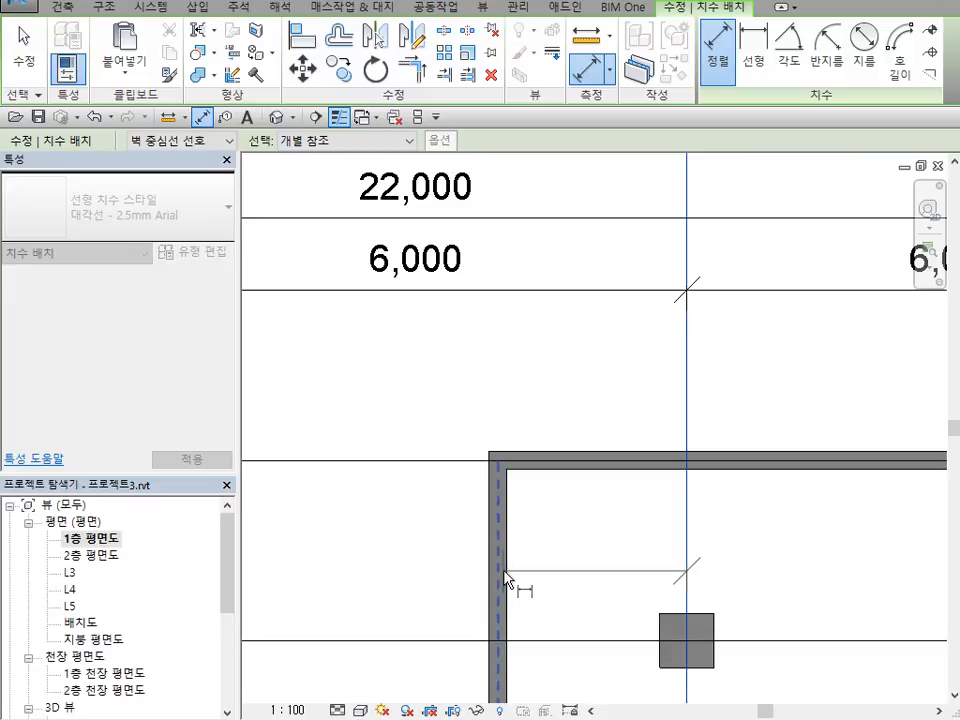
key("Tab")
key("Tab")
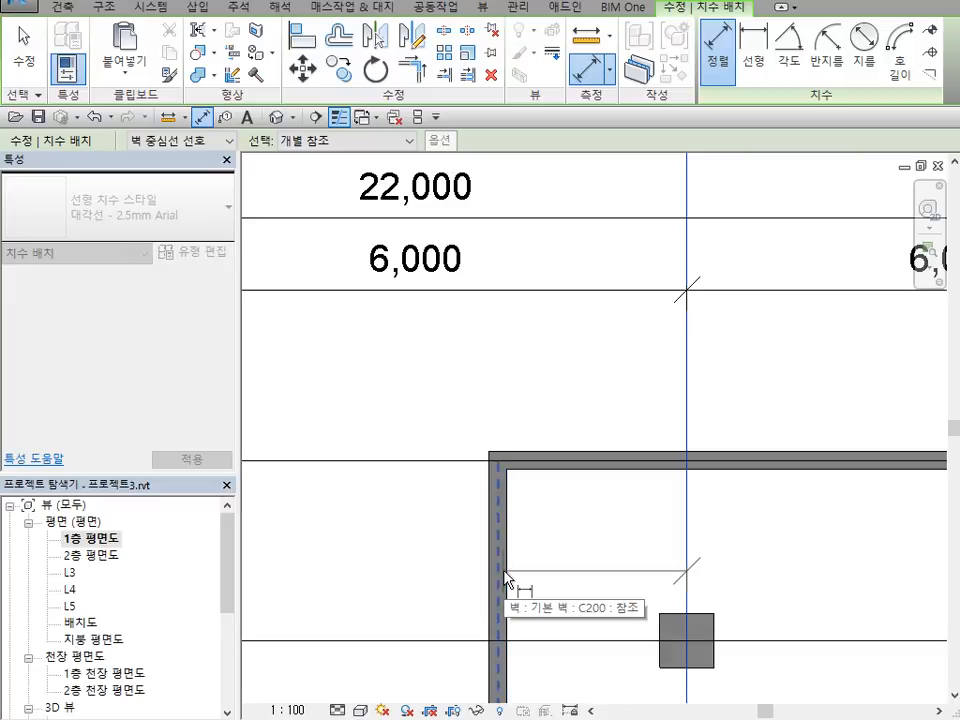
left_click(505, 577)
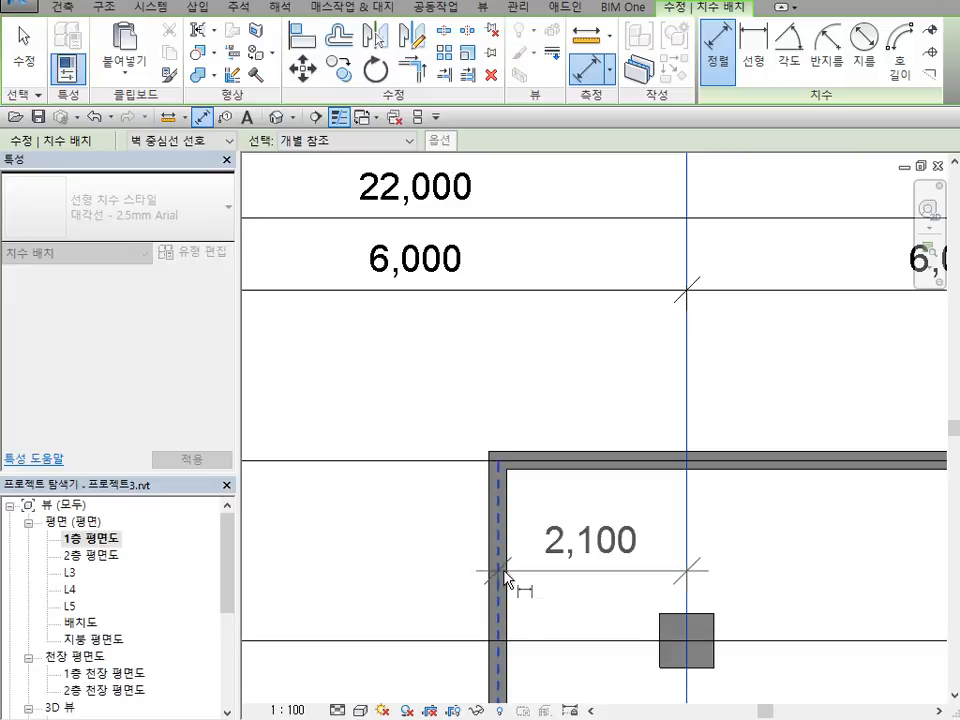
left_click(524, 363)
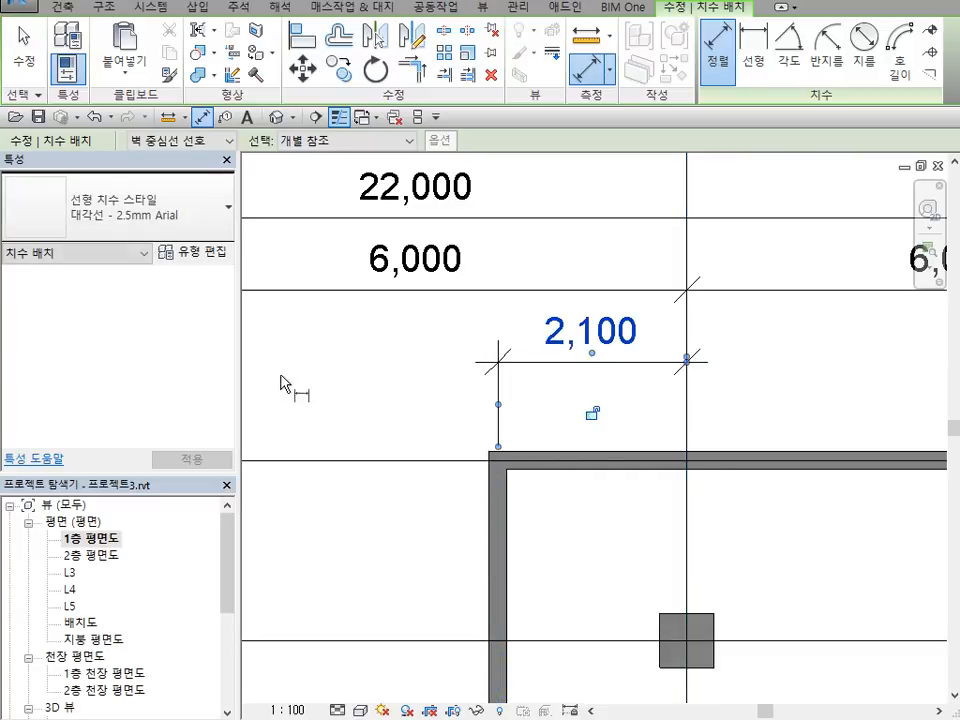
right_click(332, 356)
left_click(345, 365)
right_click(336, 360)
left_click(340, 364)
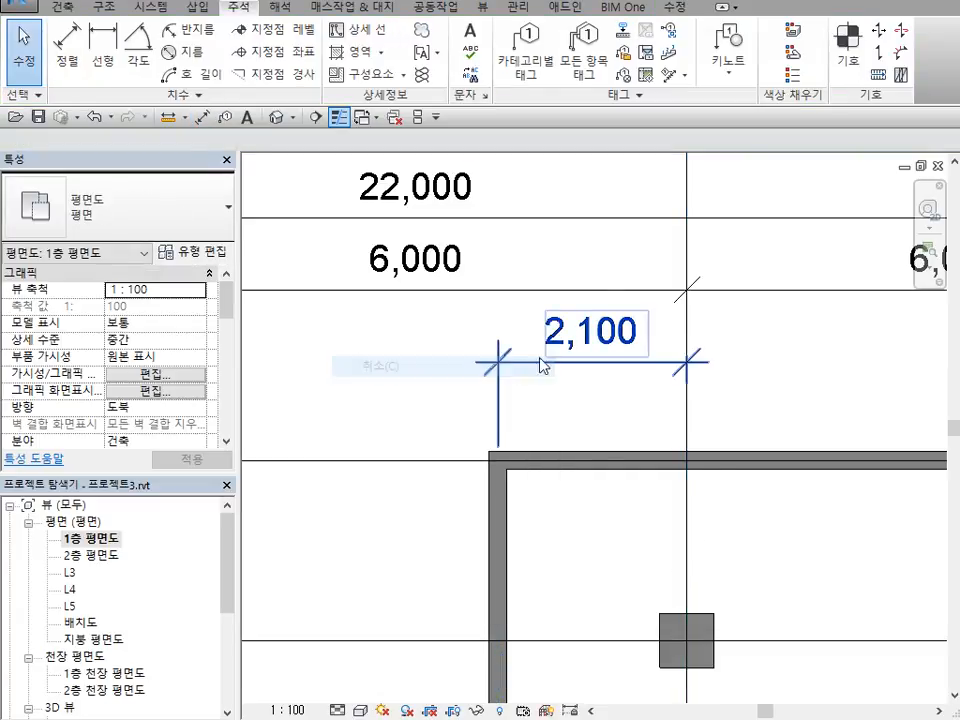
Set the moved wall's centreline distance from grid X4 to 2000 mm through its placed dimension
scroll(657, 413, "down", 1)
scroll(640, 410, "down", 1)
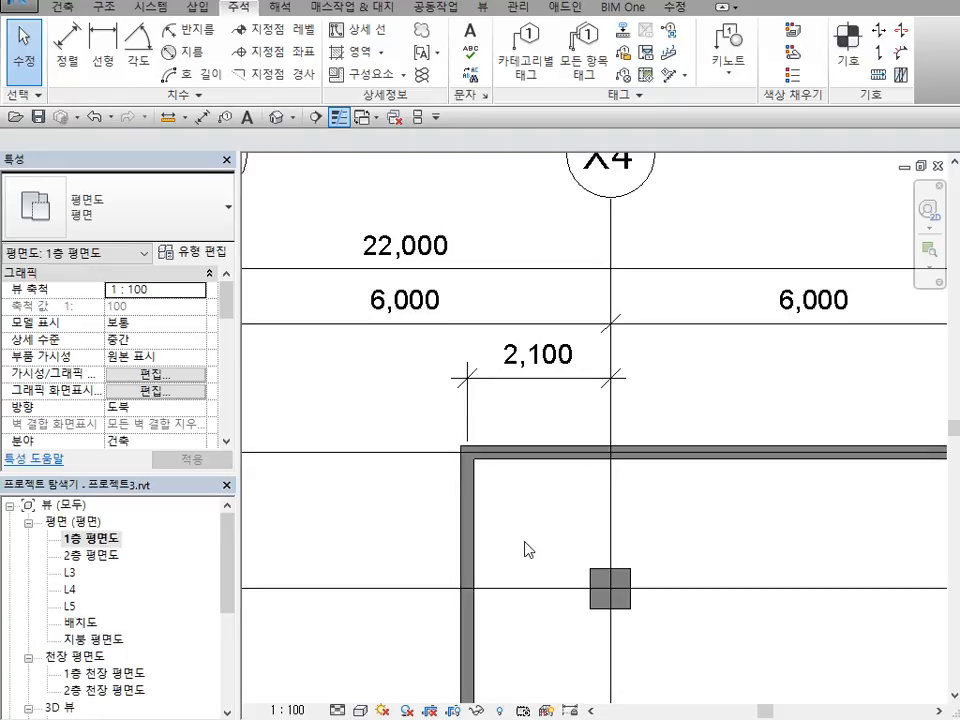
left_click(468, 540)
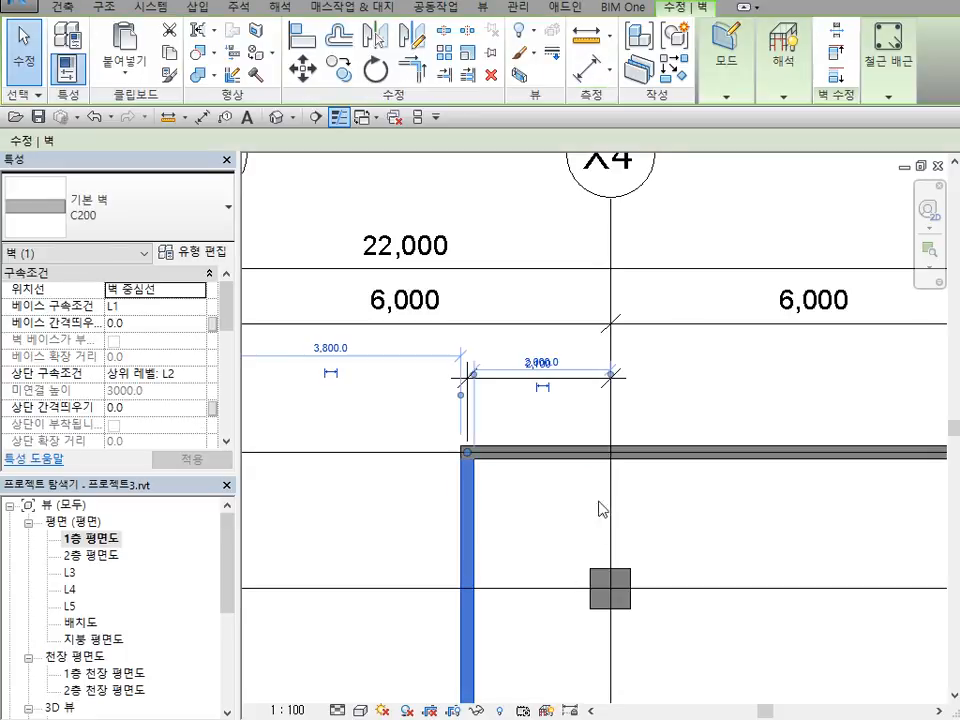
scroll(550, 360, "up", 2)
scroll(555, 363, "up", 4)
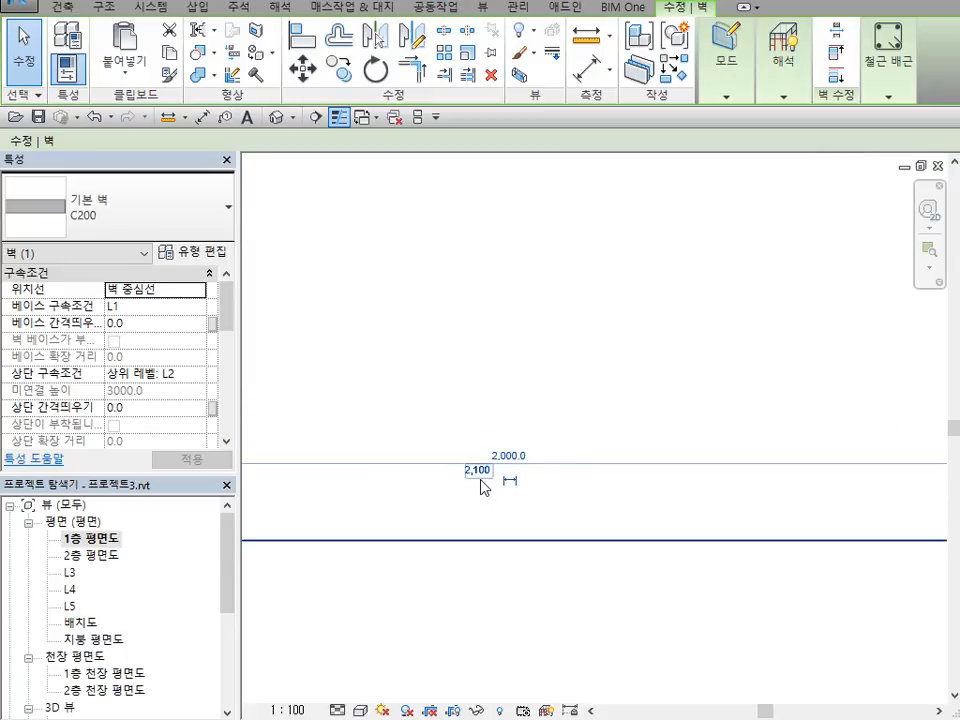
scroll(739, 482, "down", 2)
scroll(741, 465, "up", 2)
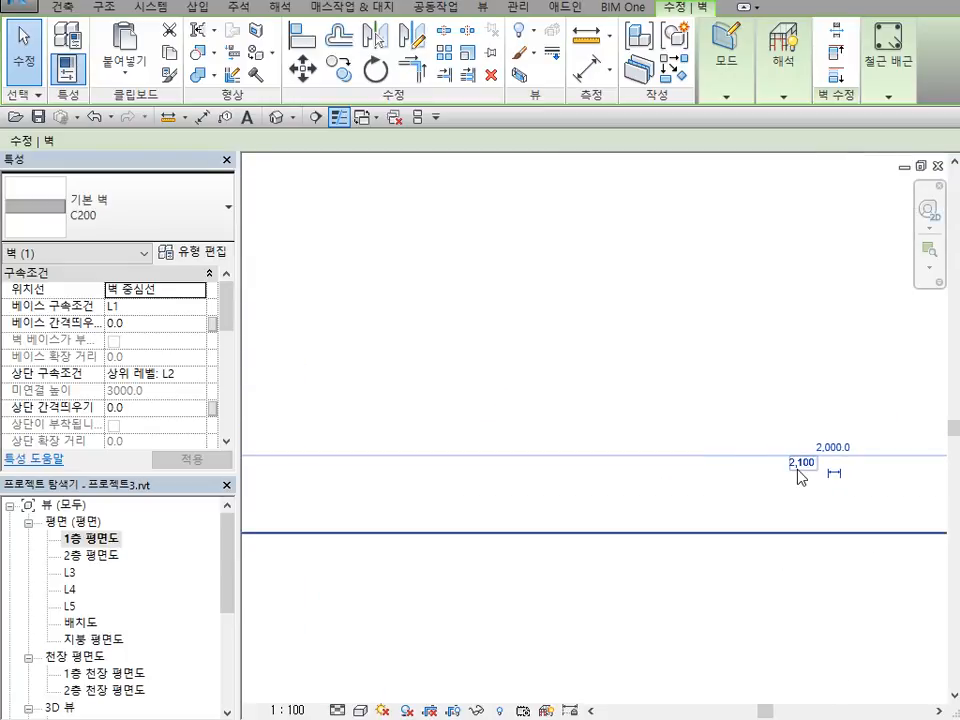
left_click(790, 462)
type("2000")
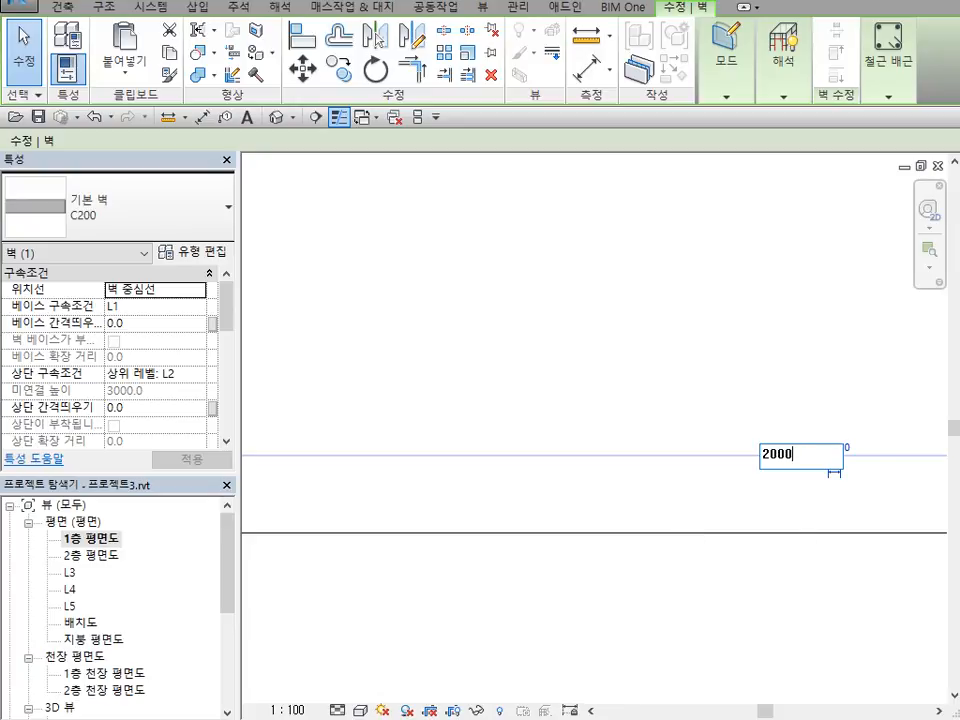
key("Return")
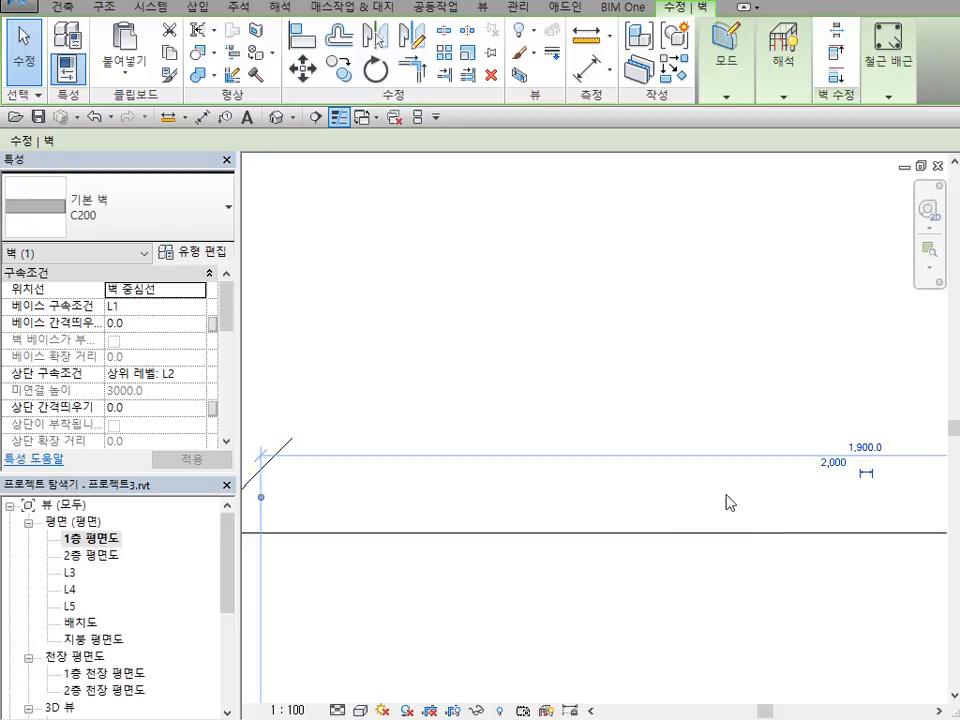
scroll(568, 300, "down", 3)
scroll(630, 367, "down", 2)
left_click(692, 486)
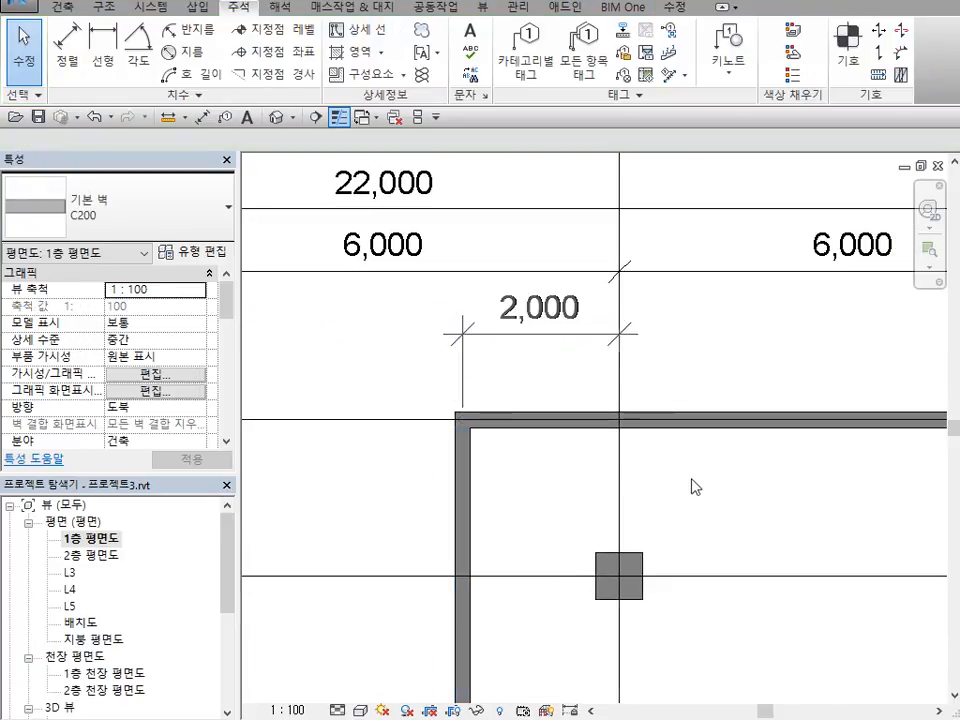
Open the default 3D view and examine the L1 walls and the gap beneath the upper-floor walls
scroll(553, 523, "down", 2)
scroll(543, 508, "down", 2)
middle_click_drag(651, 535, 653, 461)
scroll(691, 429, "down", 1)
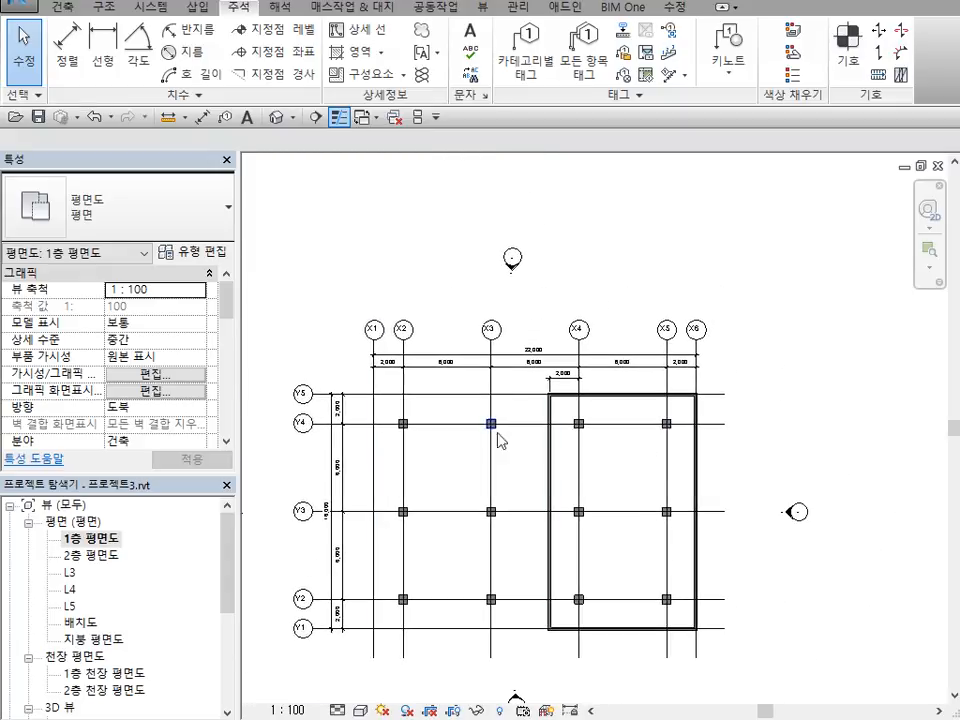
left_click(277, 118)
scroll(479, 536, "down", 2)
middle_click_drag(493, 549, 468, 562)
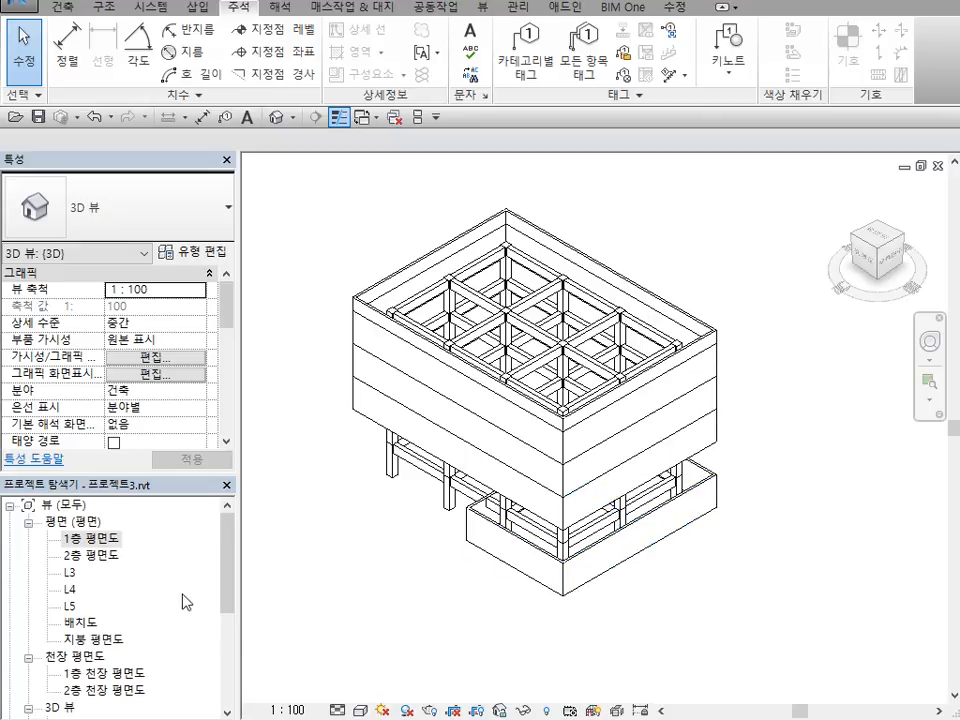
In the 1층 평면도 floor plan, copy the whole chain of four L1 C200 walls and paste it aligned to level L2
double_click(103, 547)
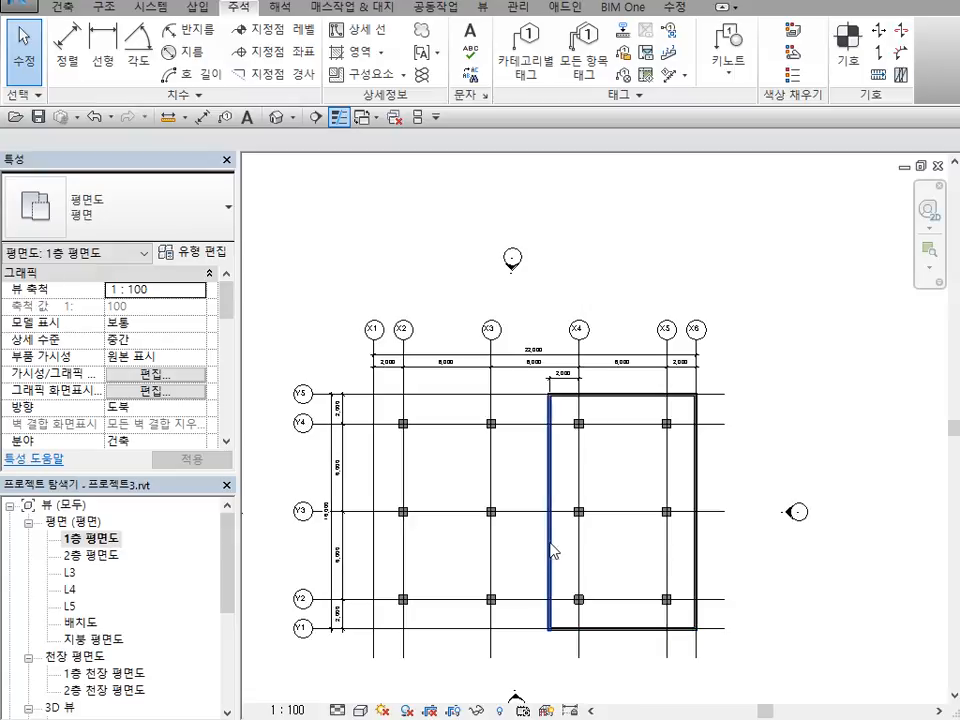
key("Tab")
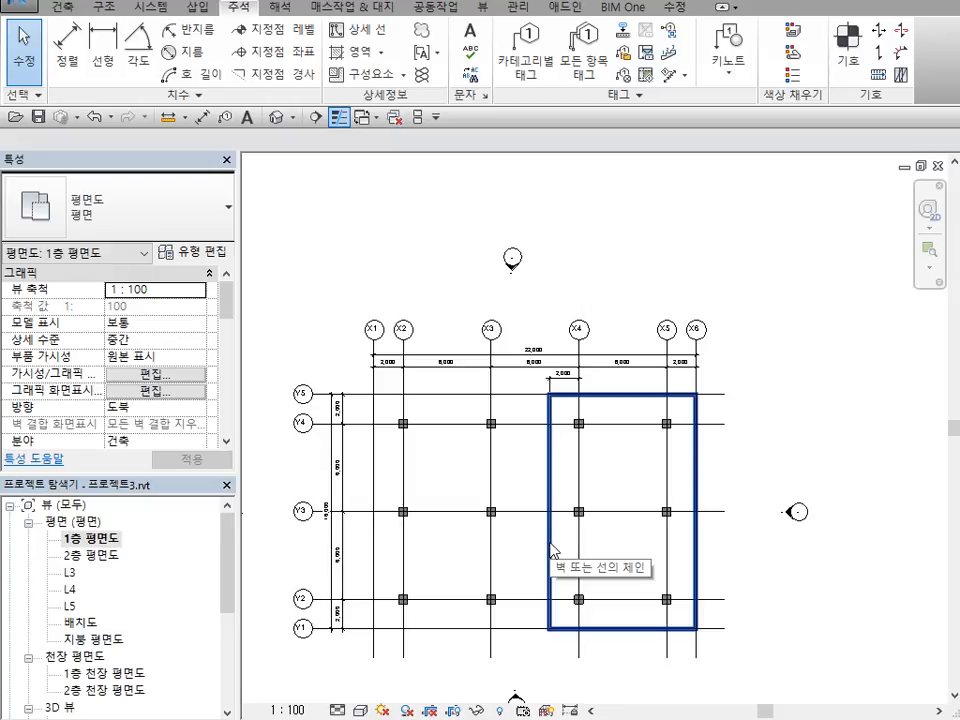
left_click(553, 549)
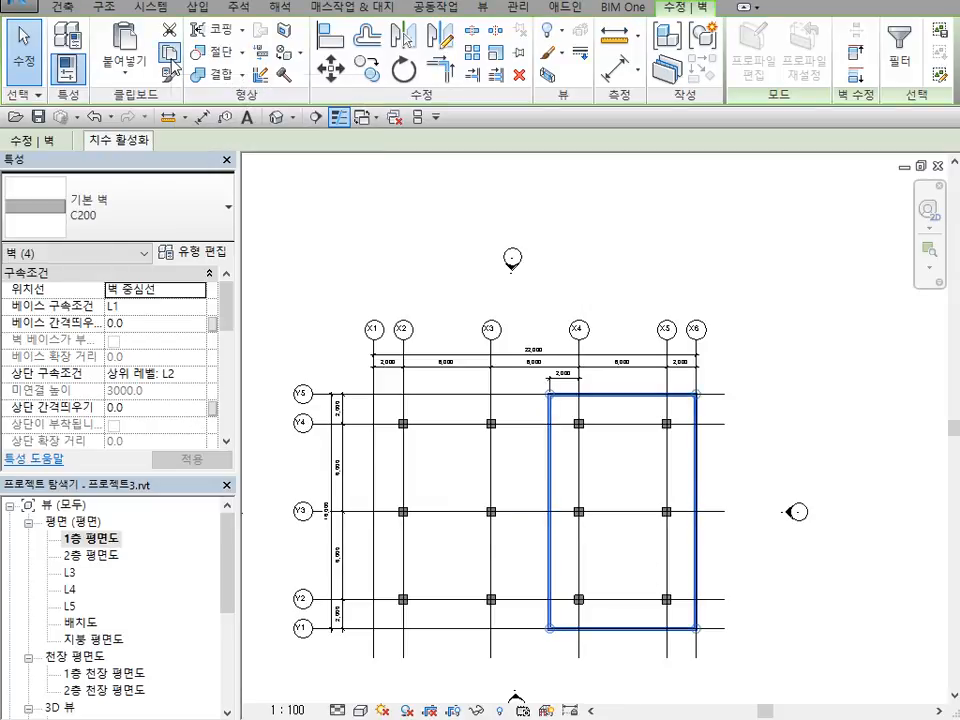
left_click(124, 68)
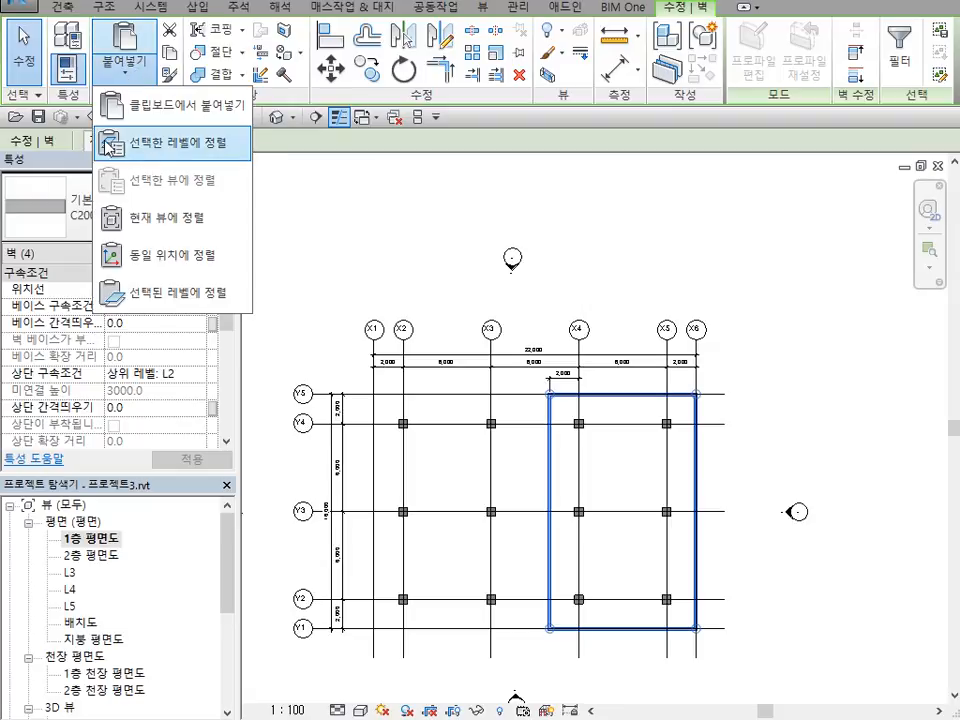
left_click(163, 152)
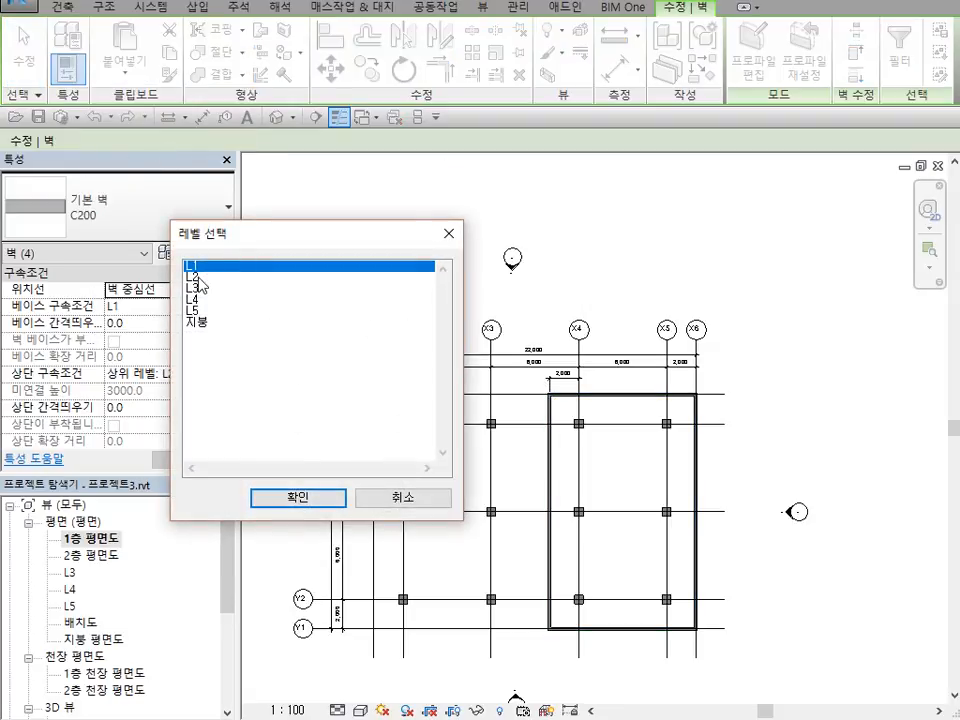
left_click(196, 278)
left_click(309, 500)
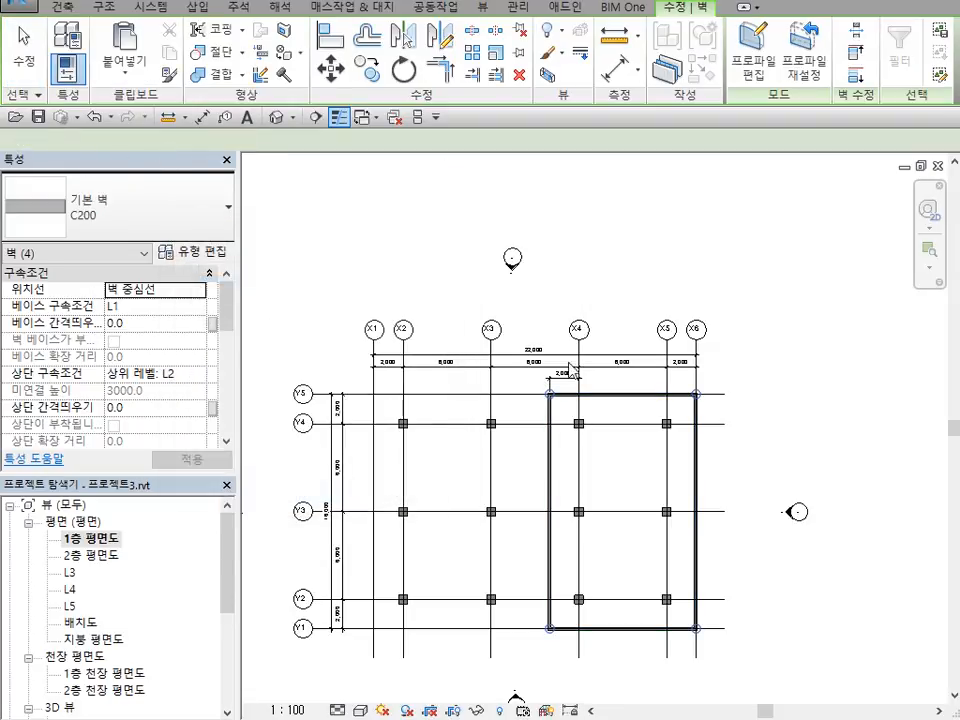
left_click(690, 231)
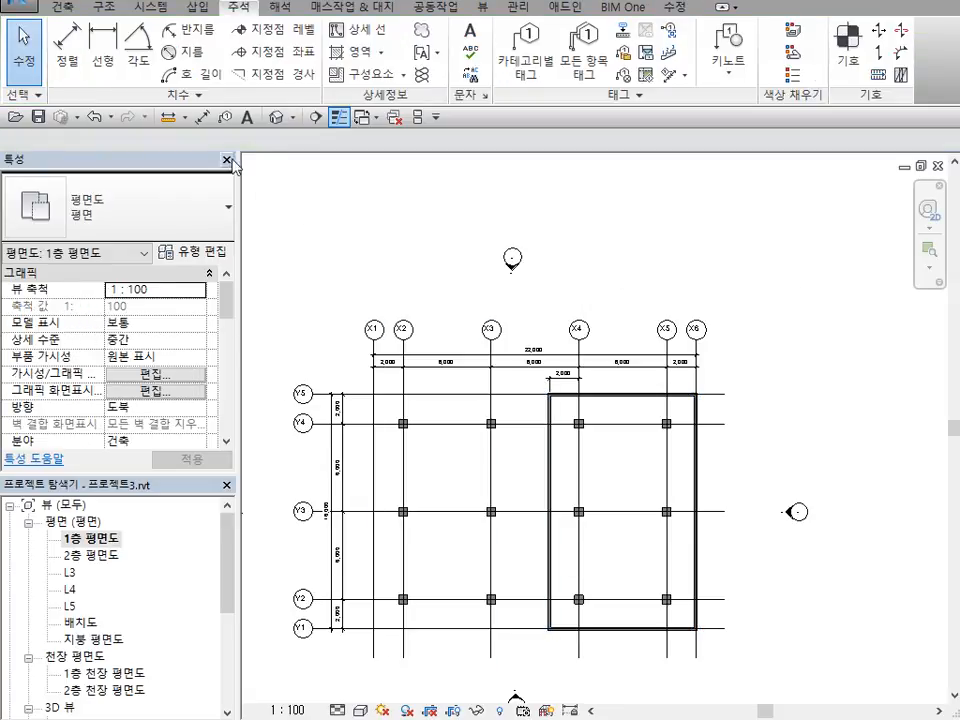
In the default 3D view, orbit around to the X1 side and examine the overhang and exposed columns below the L3 walls
left_click(276, 117)
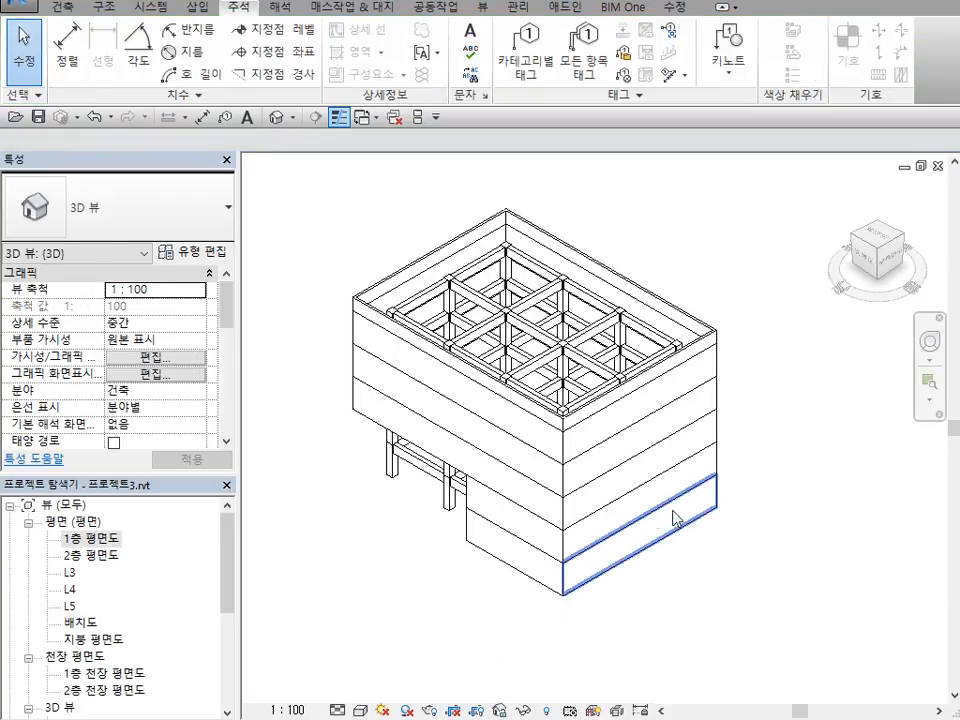
left_click(929, 340)
mouse_move(737, 655)
left_mouse_down()
mouse_move(799, 634)
mouse_move(842, 602)
mouse_move(561, 598)
mouse_move(778, 598)
mouse_move(804, 504)
mouse_move(768, 607)
mouse_move(596, 620)
mouse_move(599, 632)
mouse_move(553, 626)
mouse_move(574, 602)
mouse_move(648, 598)
left_mouse_up()
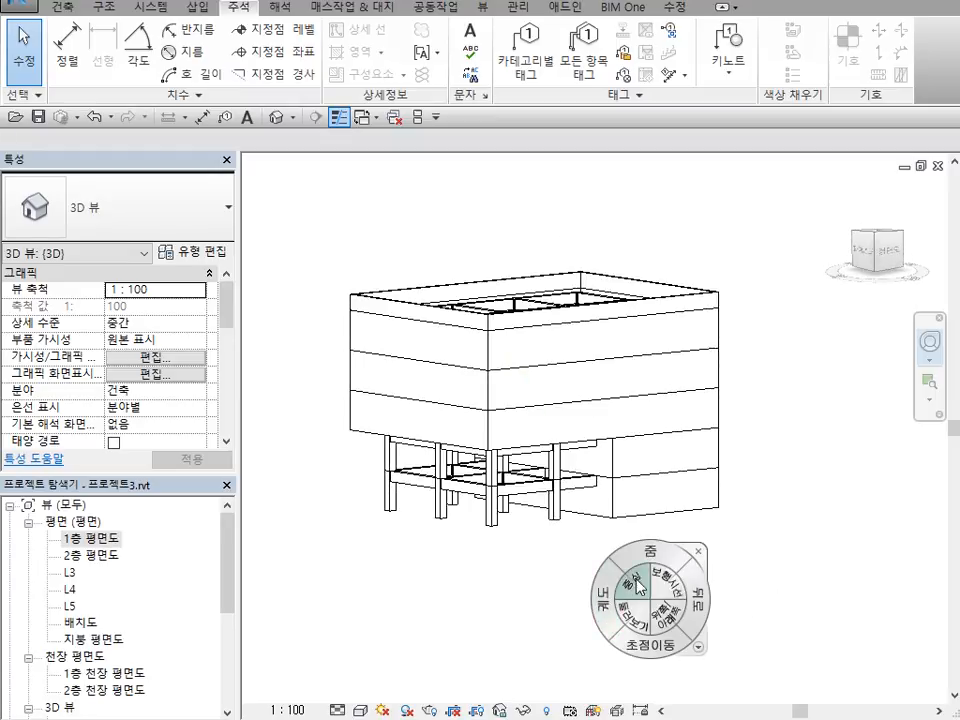
left_click(700, 555)
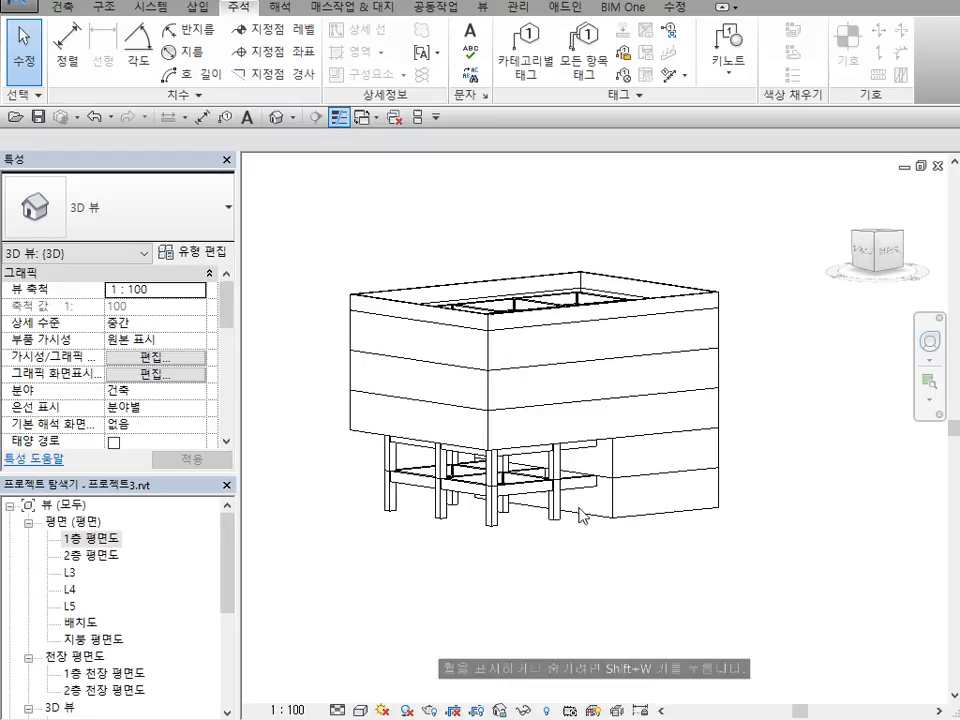
scroll(570, 468, "up", 4)
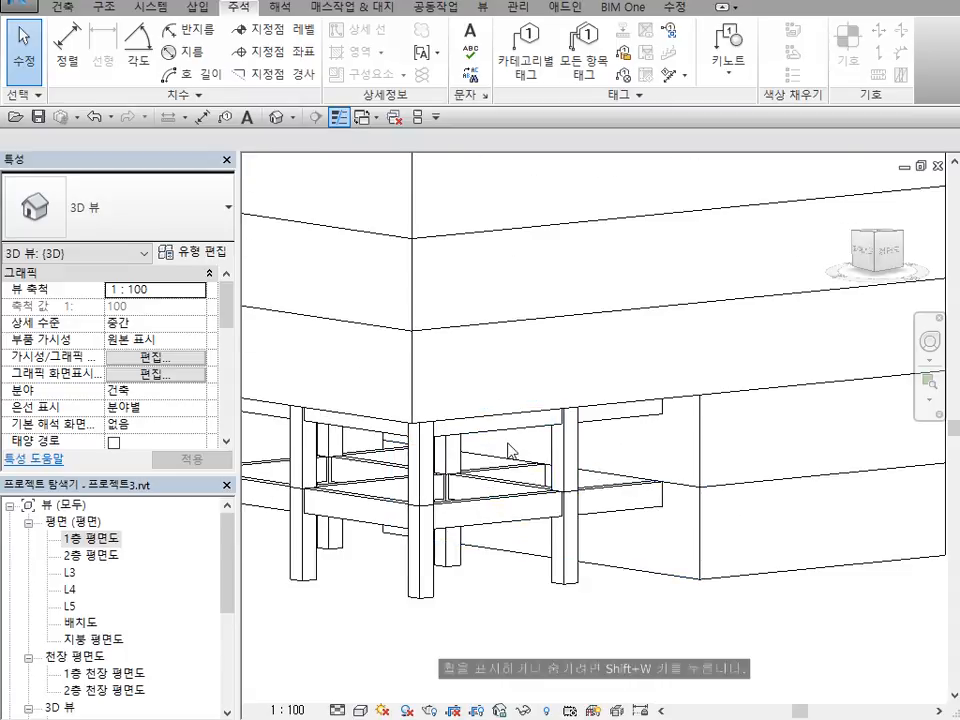
middle_click_drag(510, 450, 672, 468)
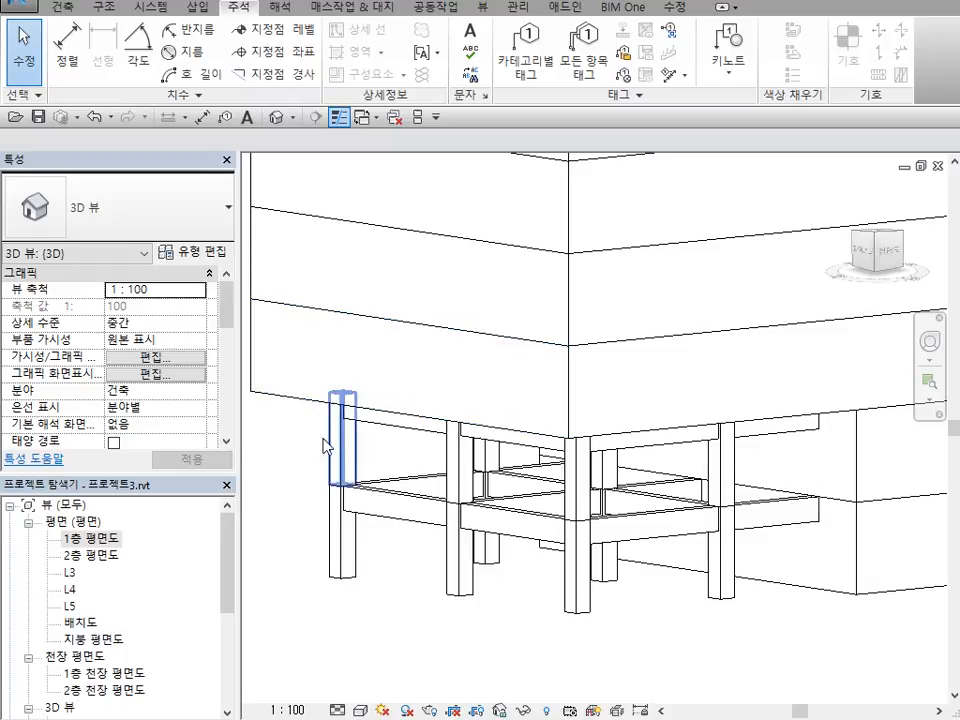
scroll(620, 400, "down", 1)
middle_click_drag(616, 402, 726, 405)
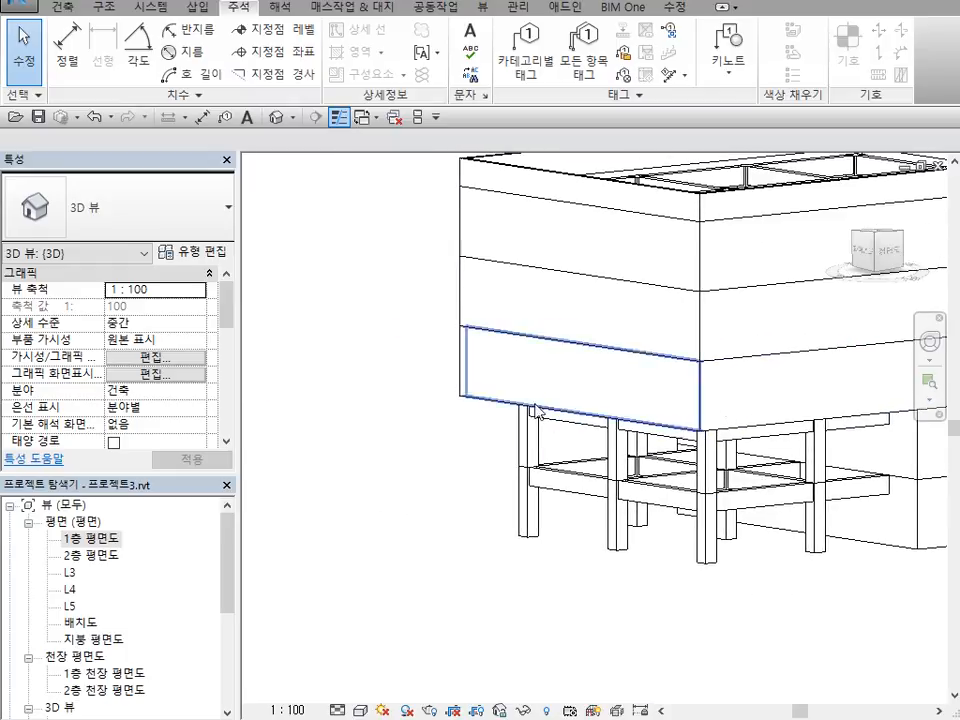
Try stretching the base of the L3 wall on grid X1 down about 1329 mm, and undo it
left_click(491, 399)
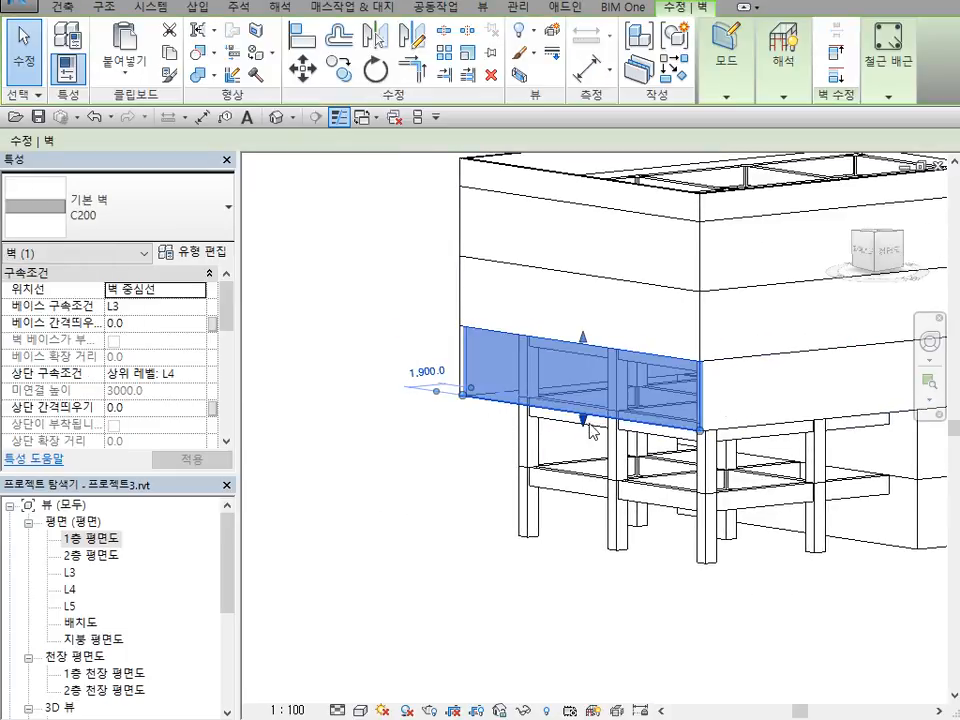
left_click_drag(583, 421, 583, 455)
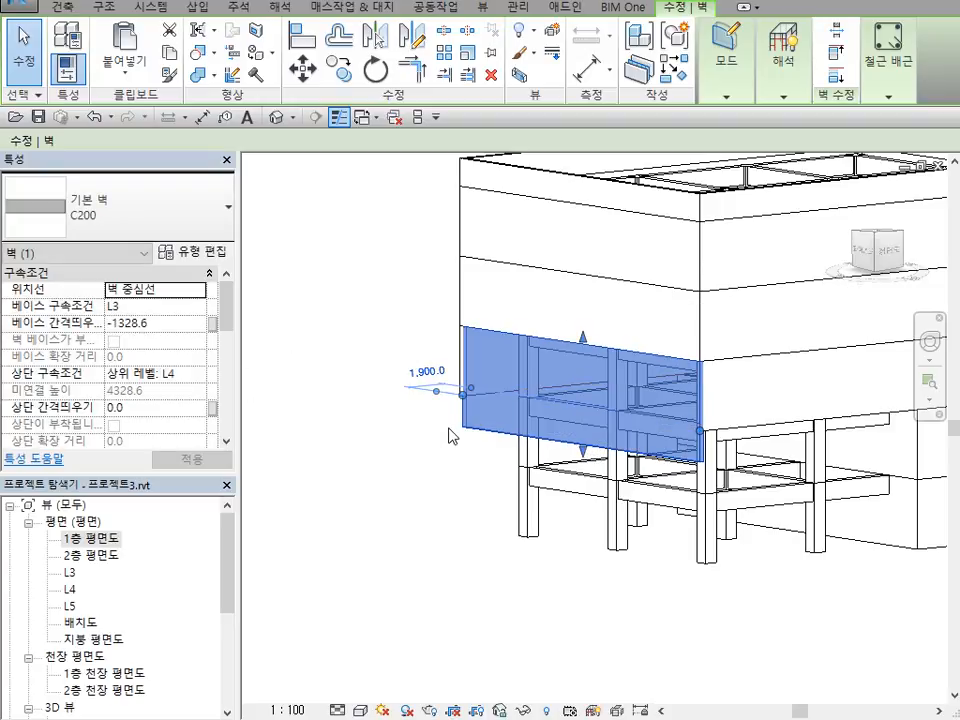
key("ctrl+z")
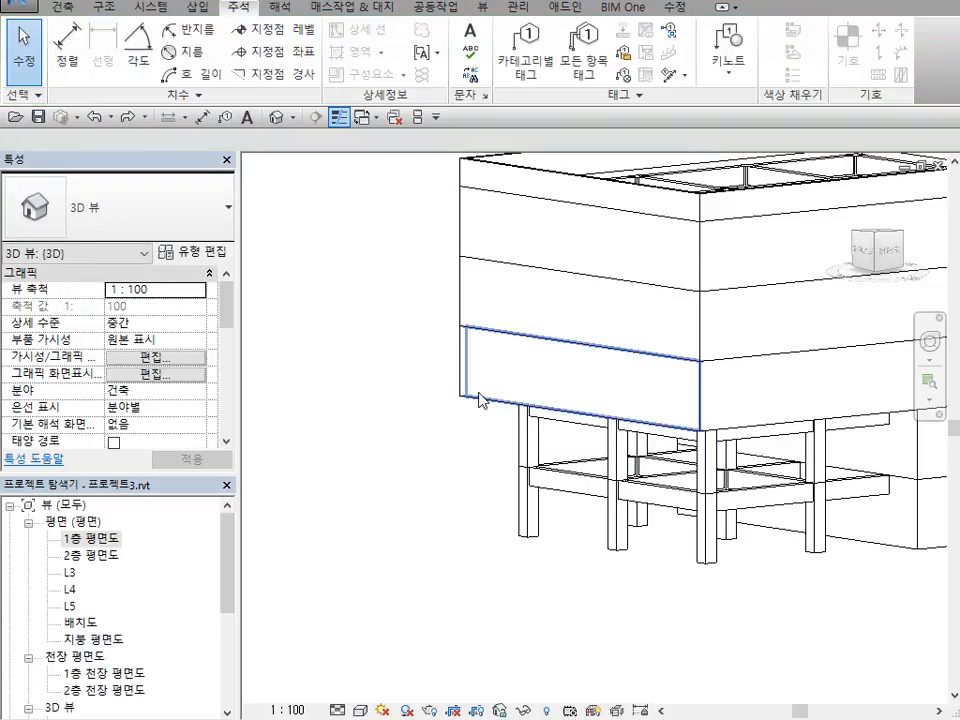
Set the base offset (베이스 간격띄우기) of the L3 wall on grid X1 to -1200
left_click(480, 398)
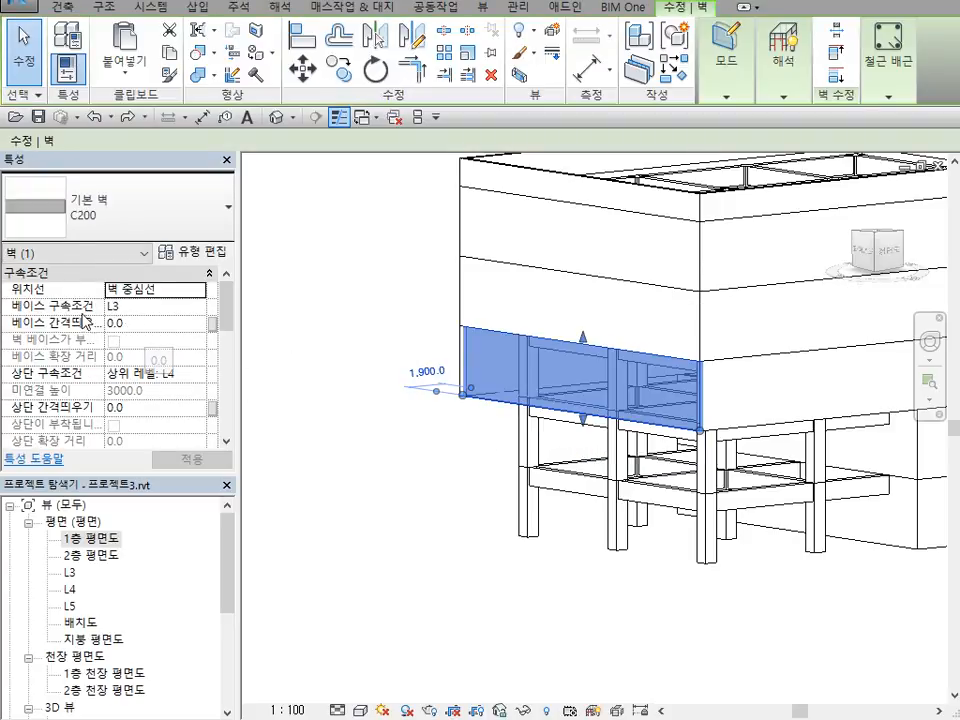
left_click(148, 324)
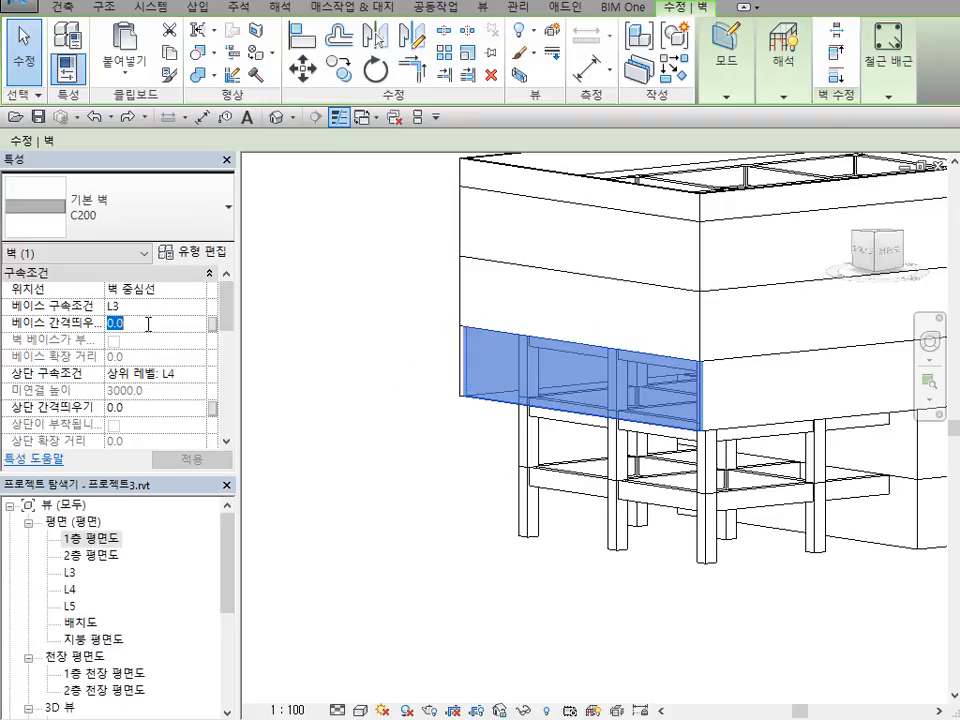
type("-120")
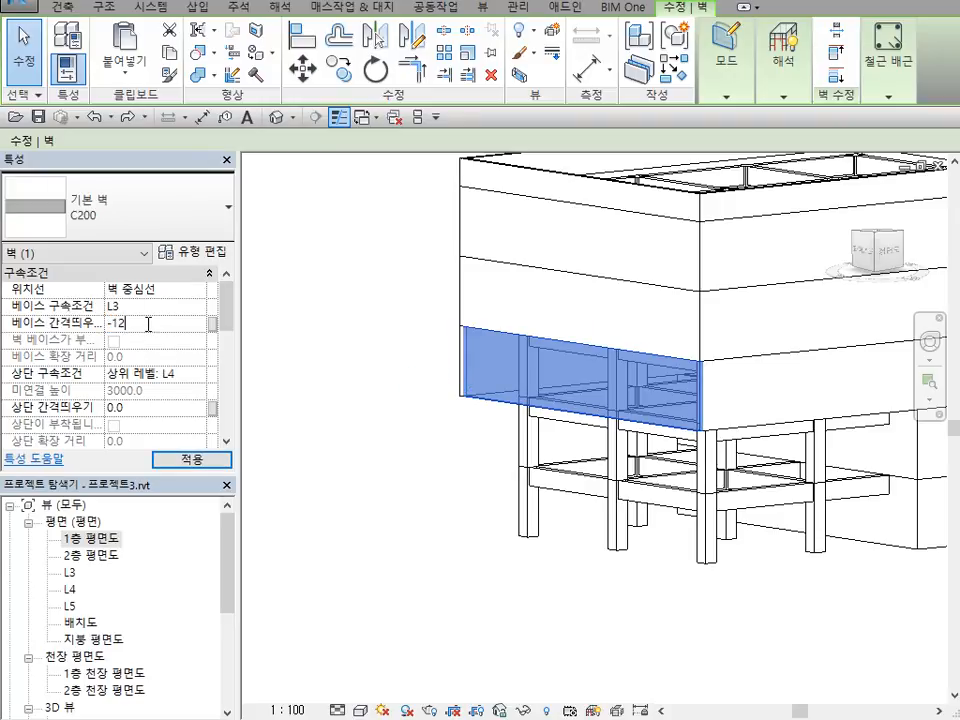
left_click(317, 416)
middle_click_drag(434, 527, 186, 527)
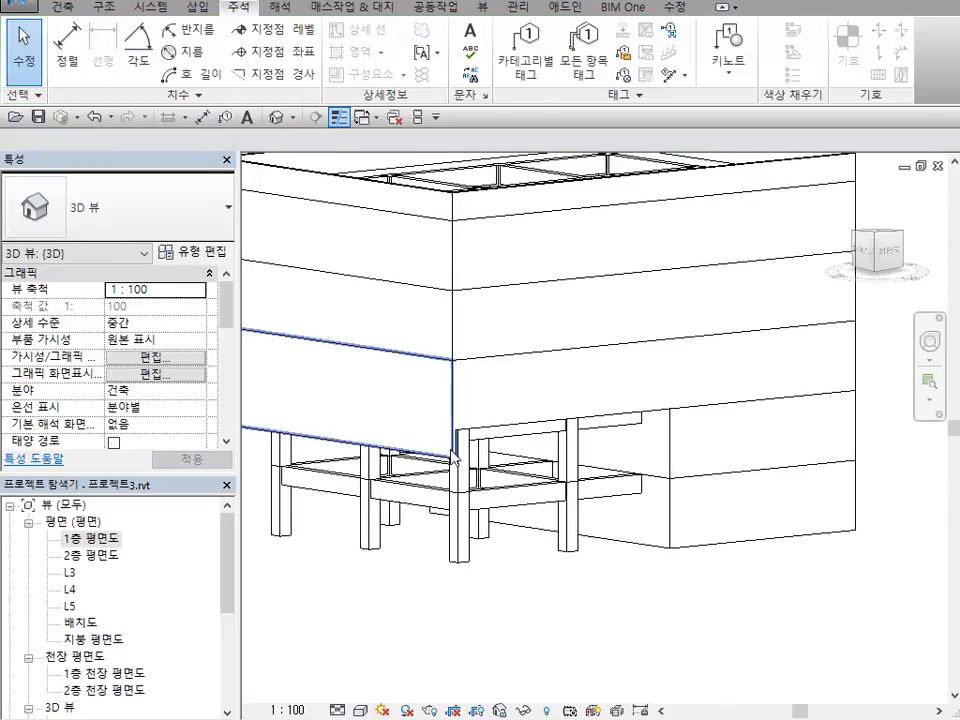
left_click(640, 420)
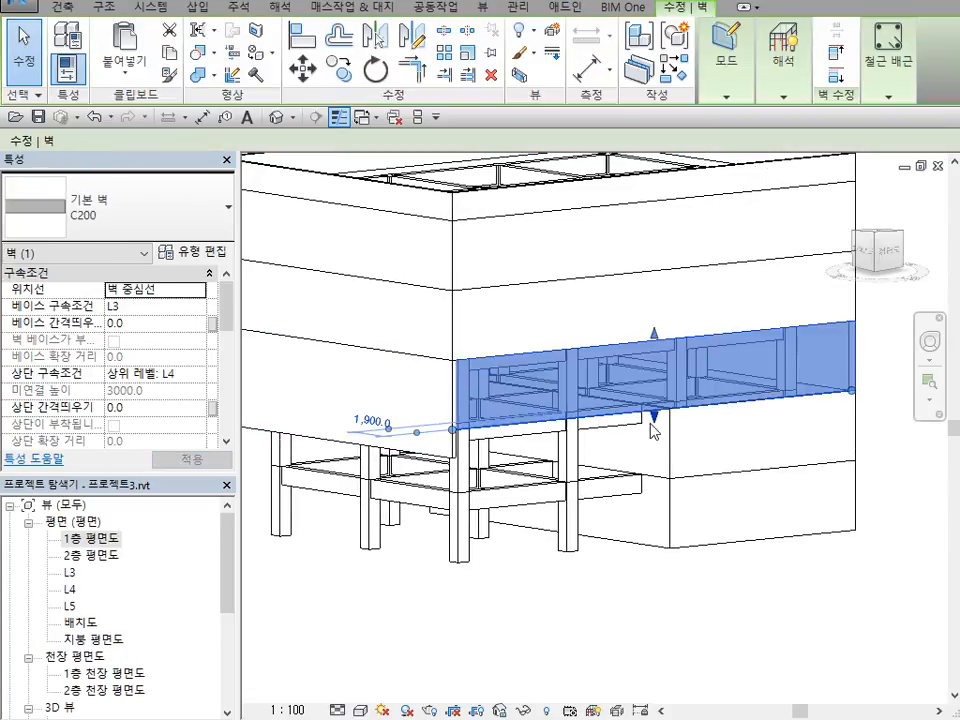
left_click(745, 470)
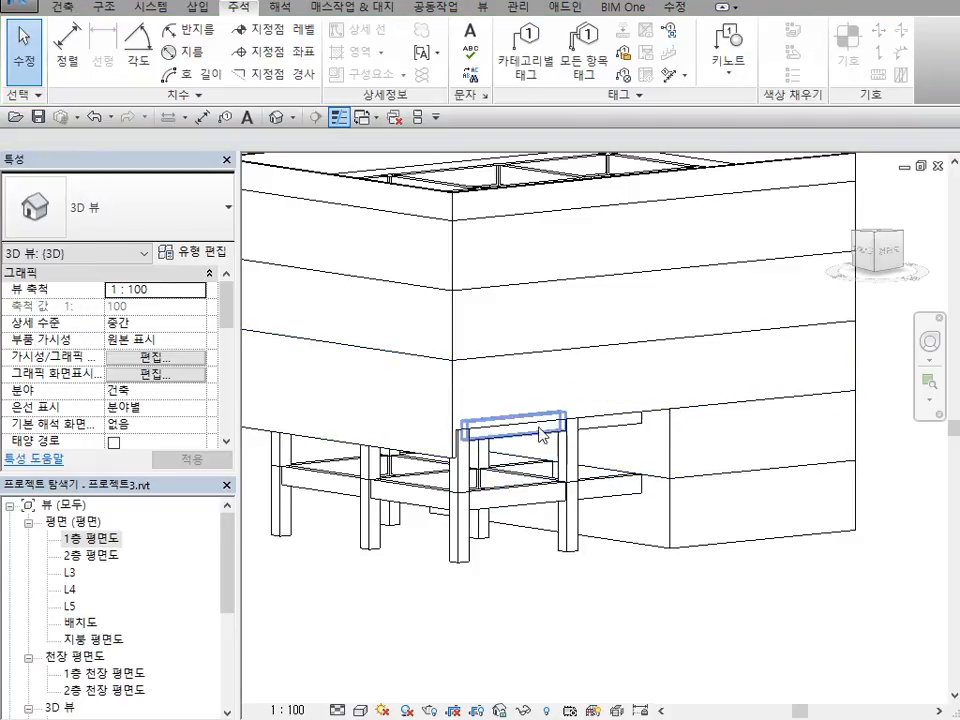
scroll(683, 422, "down", 1)
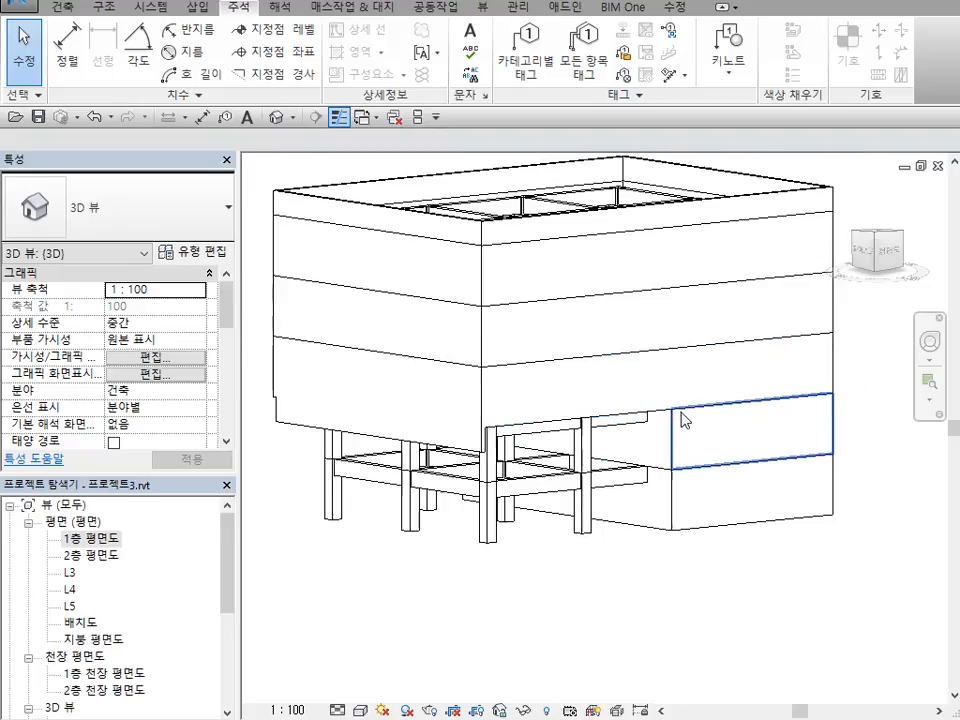
middle_click_drag(559, 409, 764, 392)
middle_click_drag(750, 566, 636, 634)
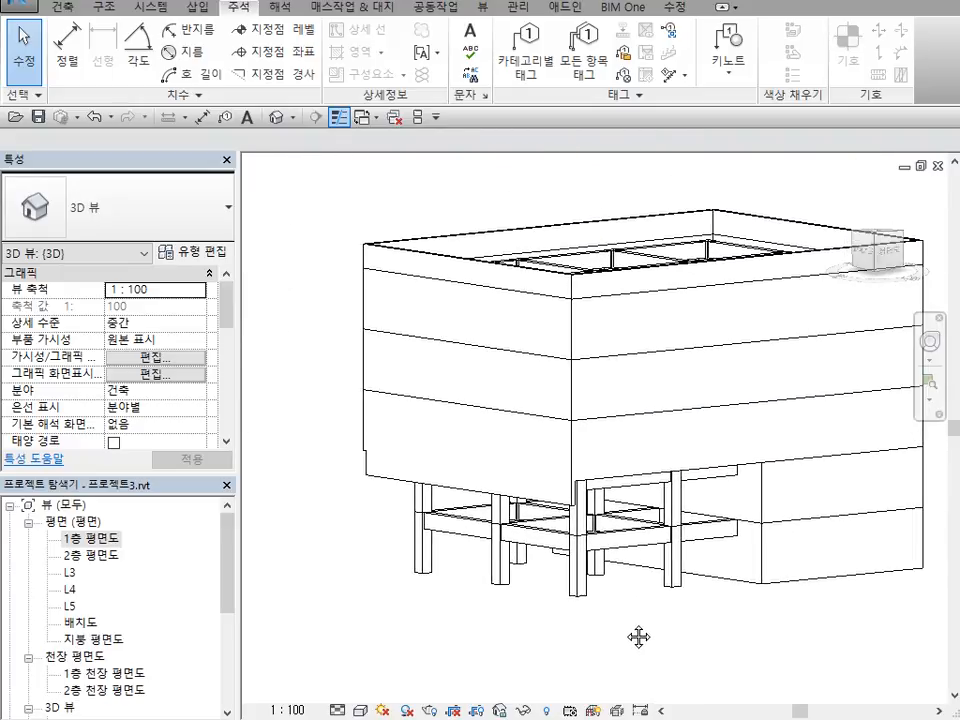
scroll(700, 505, "up", 3)
scroll(716, 500, "up", 2)
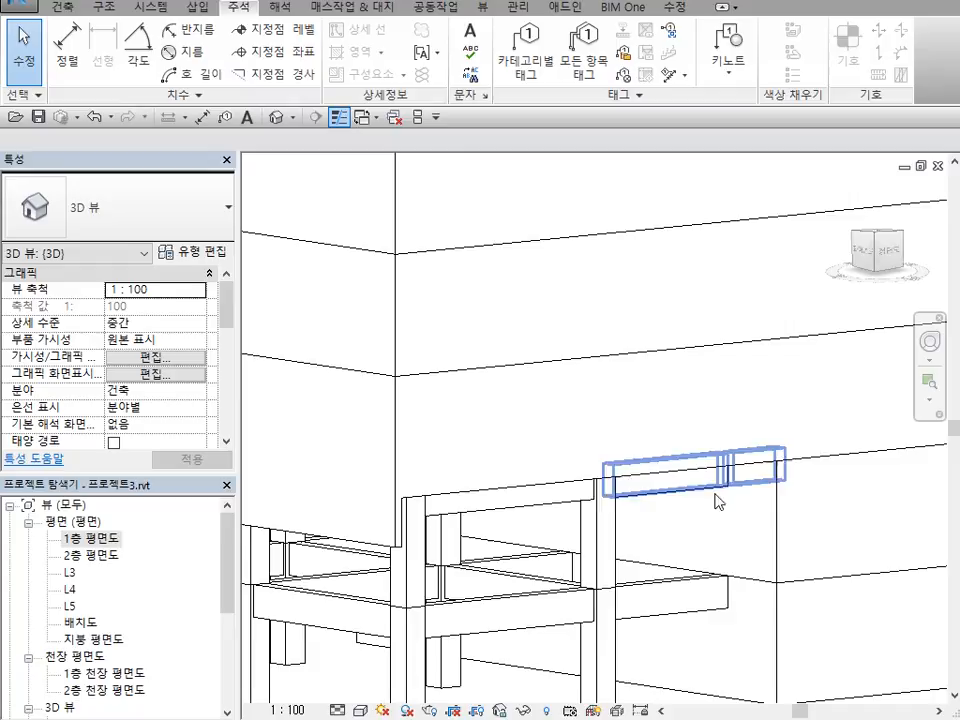
Copy the L3 wall on grid Y1 and paste it aligned to level L2 from the L3 floor plan, and return to the 3D view
left_click(766, 470)
scroll(707, 519, "down", 3)
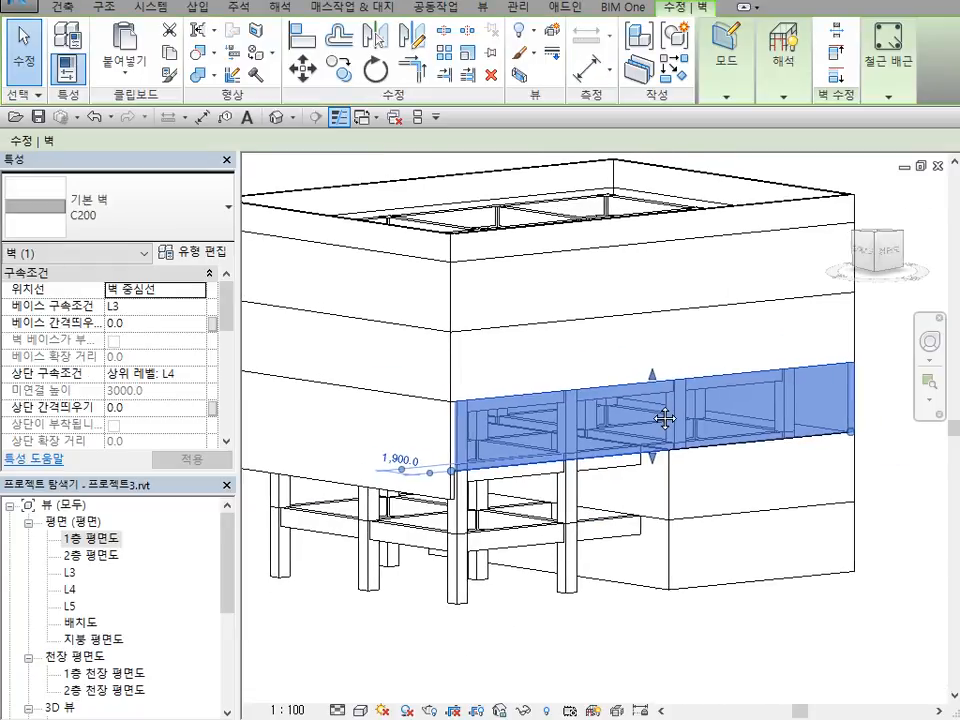
middle_click_drag(668, 420, 737, 437)
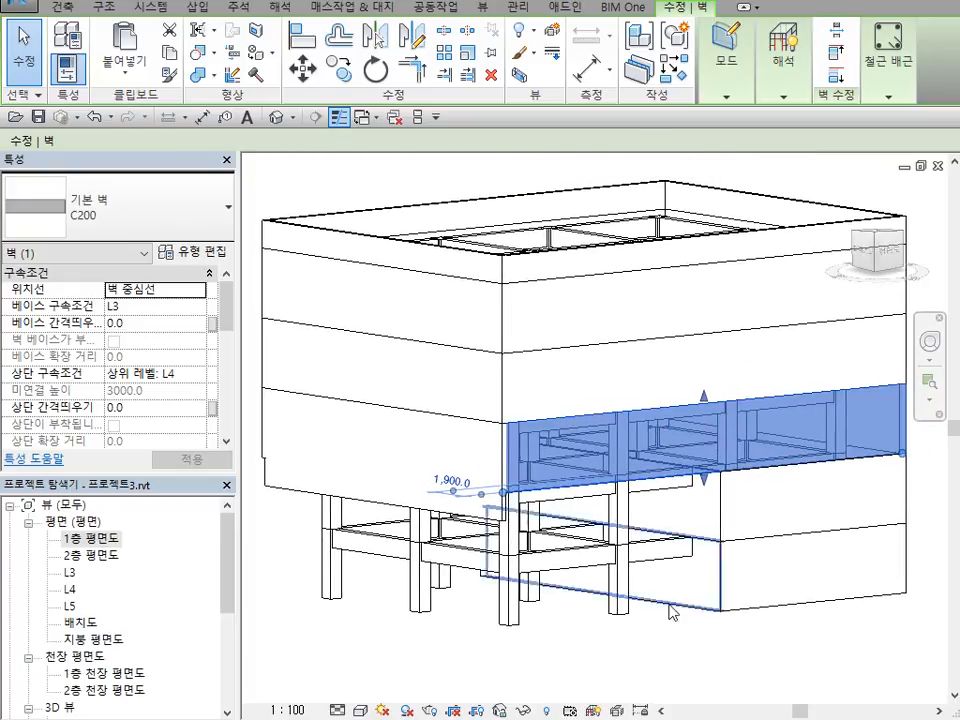
double_click(70, 573)
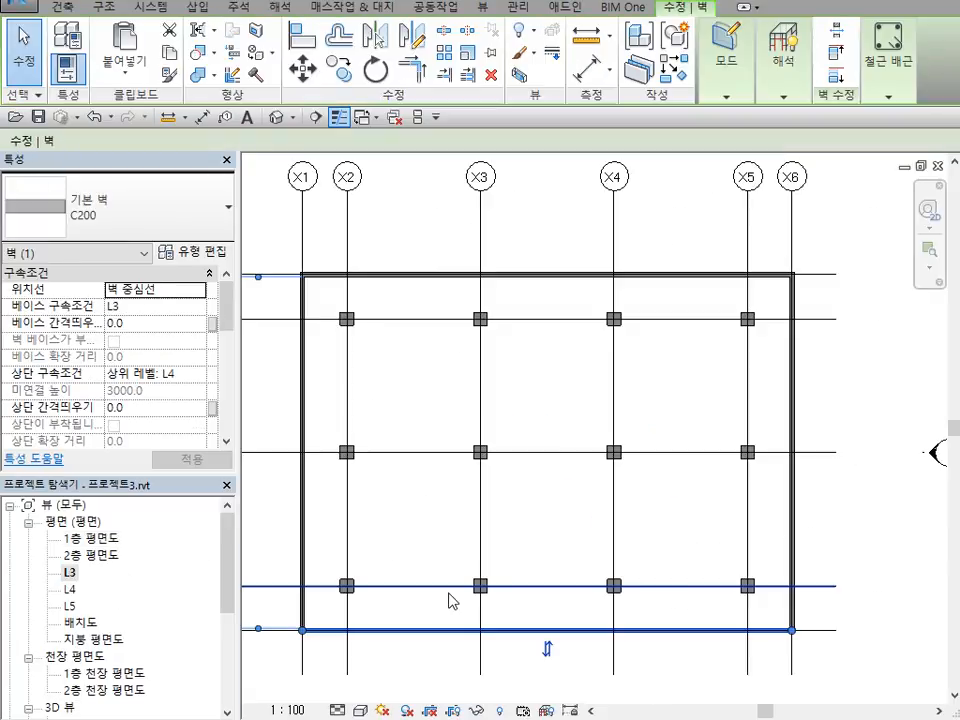
middle_click_drag(435, 654, 525, 579)
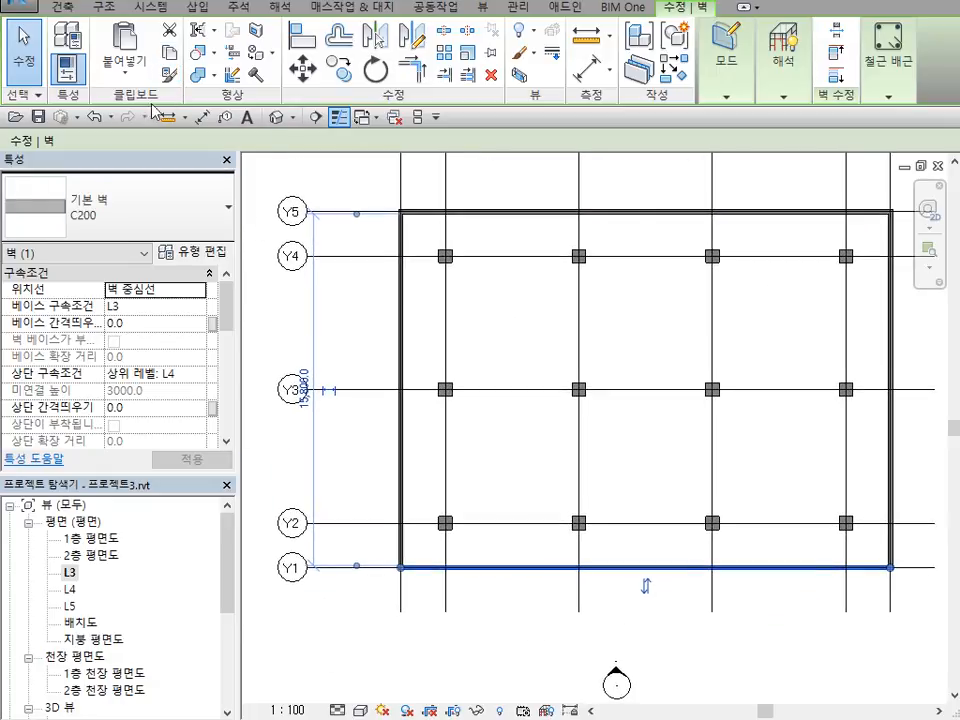
left_click(120, 70)
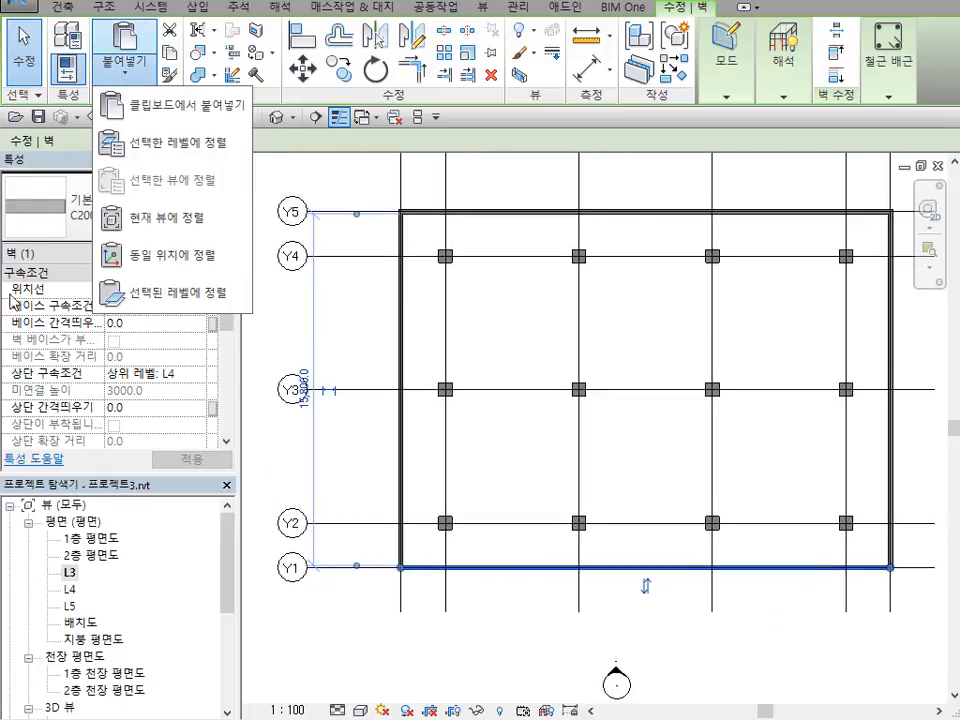
left_click(189, 148)
left_click(191, 280)
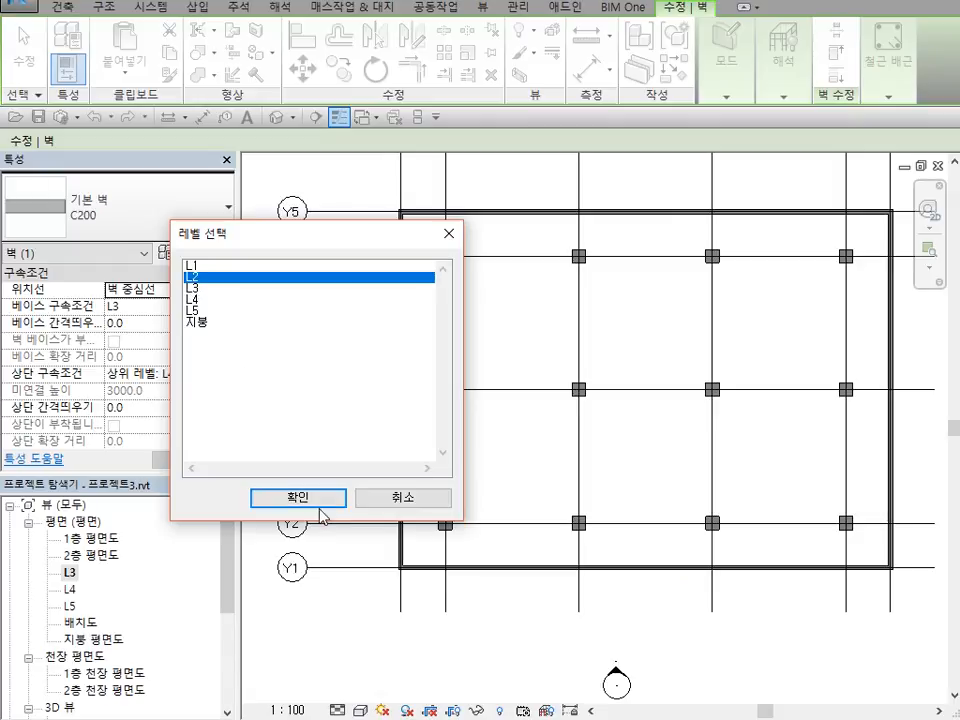
left_click(302, 497)
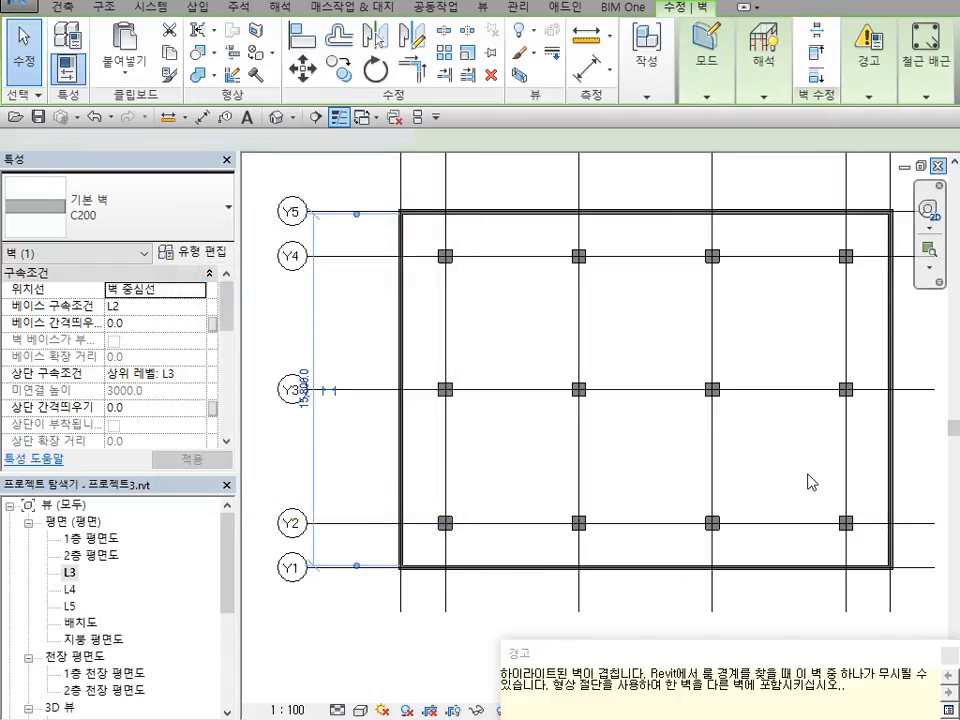
scroll(707, 574, "up", 1)
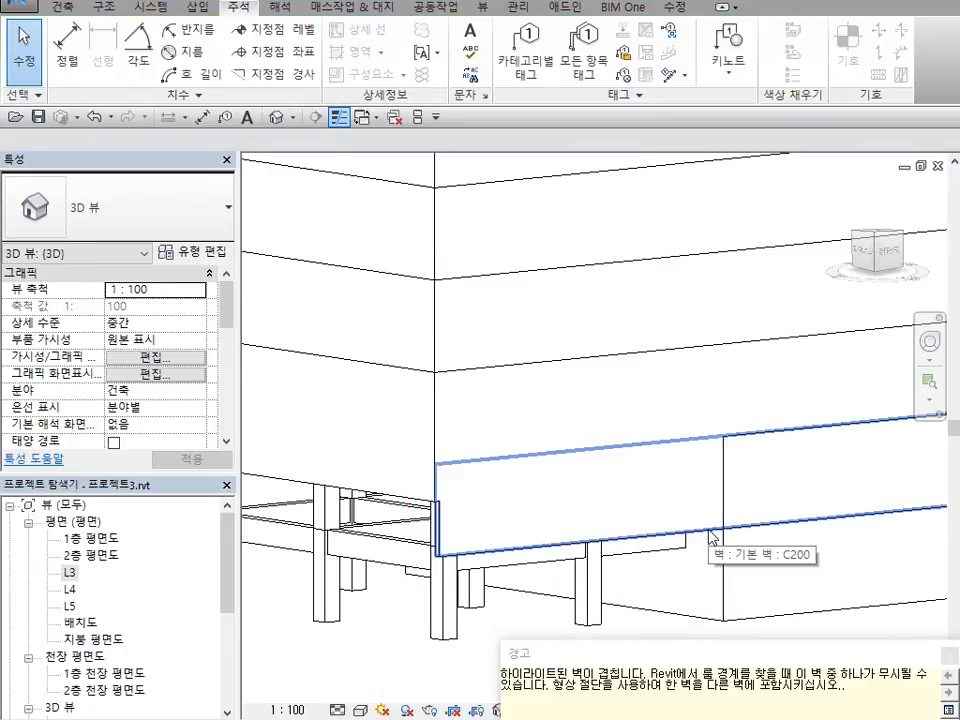
Trim the pasted L2 wall on grid Y1 to the ground-floor cross wall between X3 and X4, keeping the part over the overhang
left_click(707, 536)
scroll(707, 536, "down", 3)
scroll(718, 564, "up", 3)
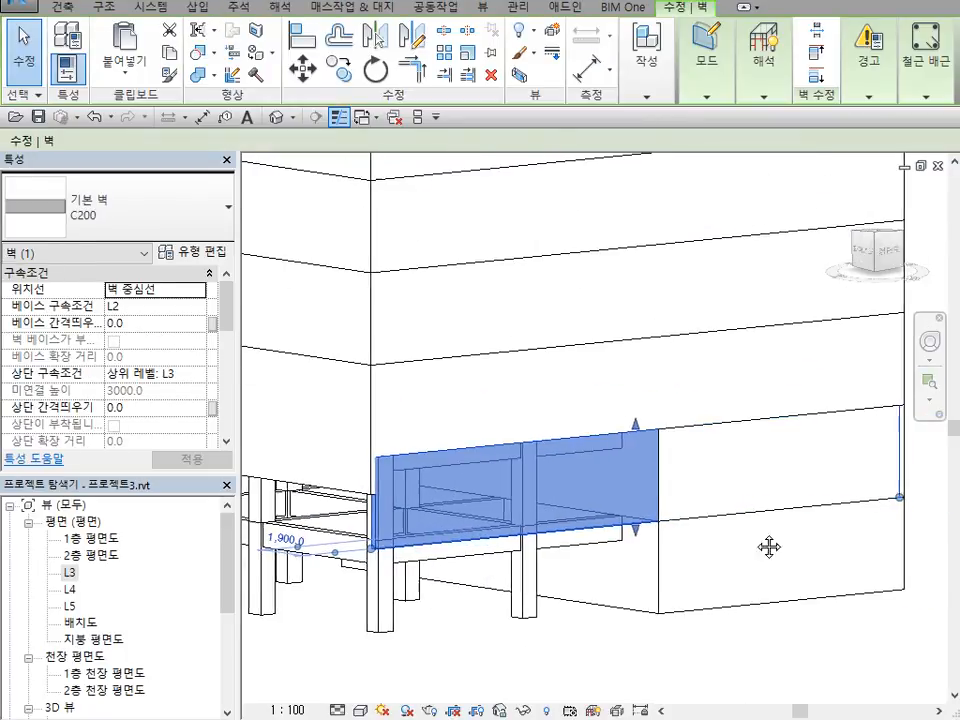
middle_click_drag(769, 547, 729, 536)
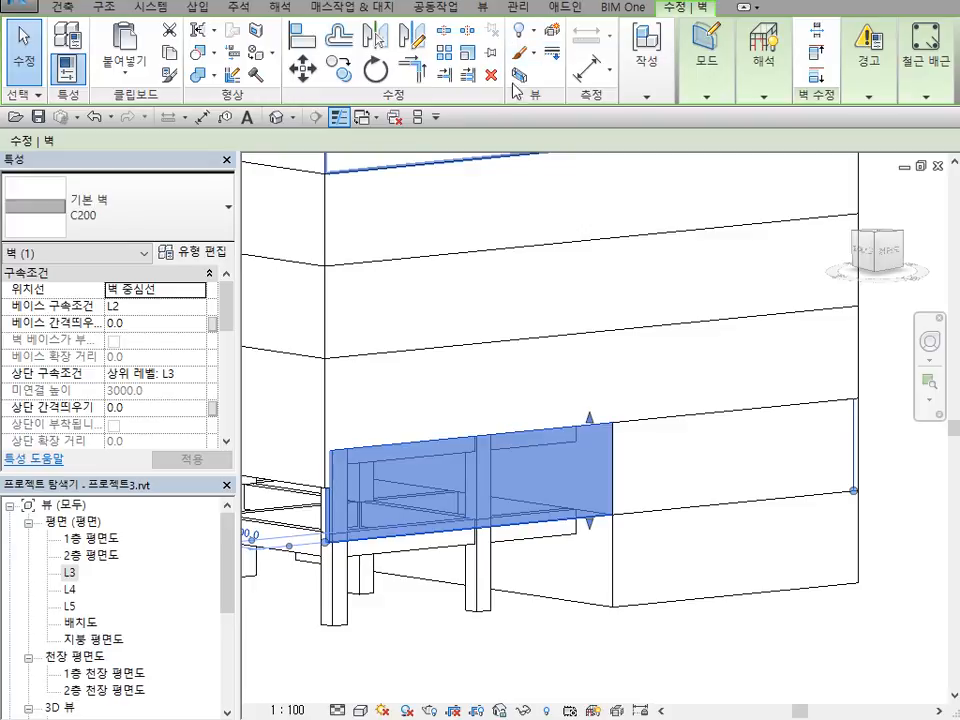
left_click(441, 78)
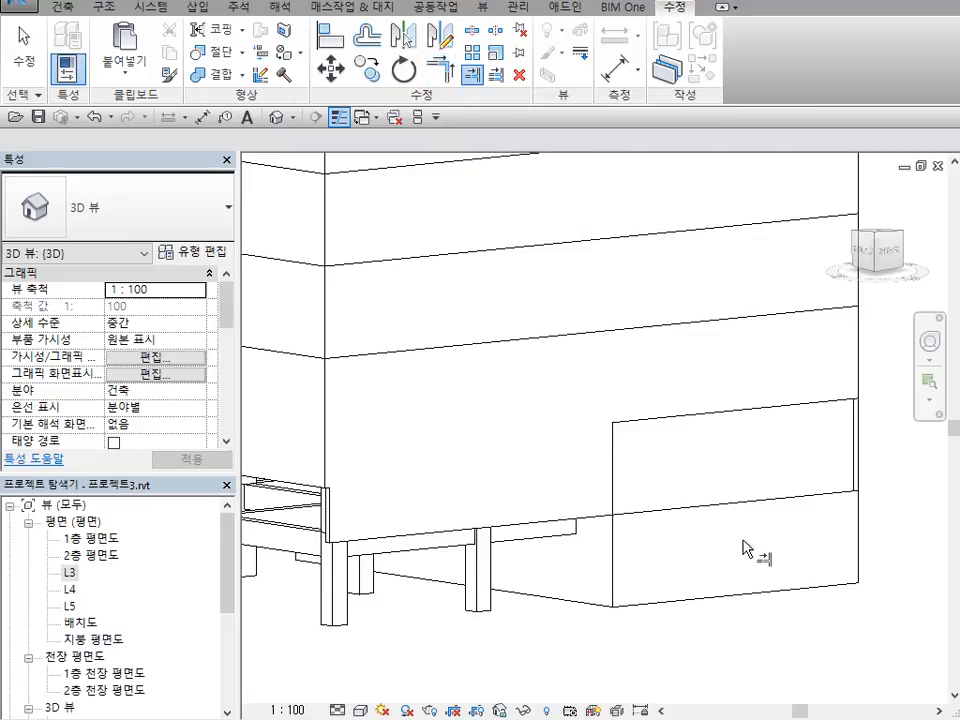
left_click(575, 603)
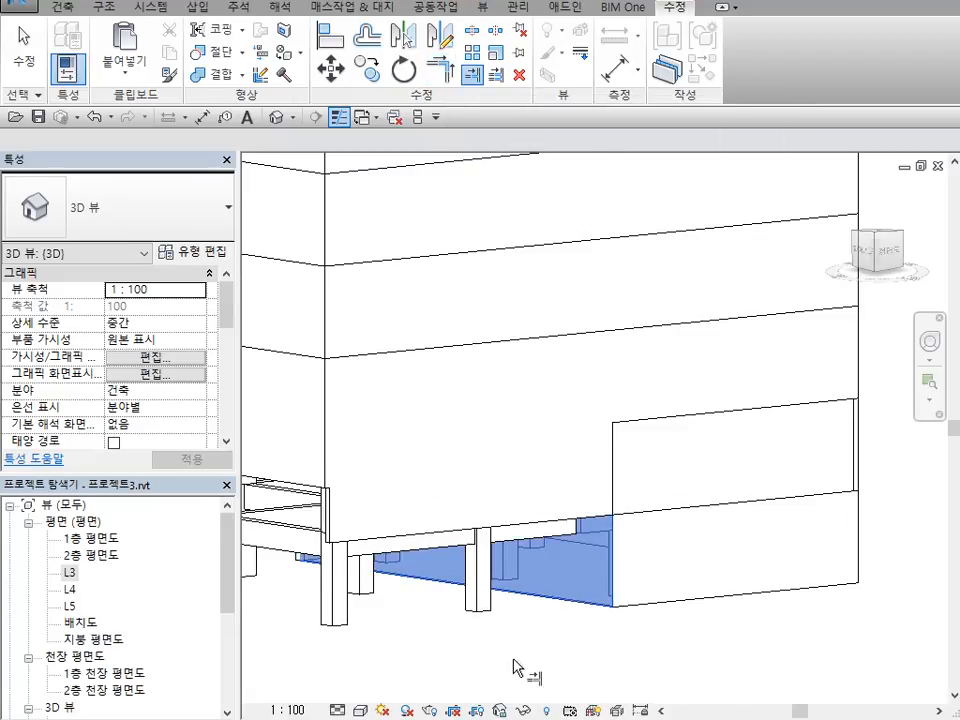
left_click(524, 515)
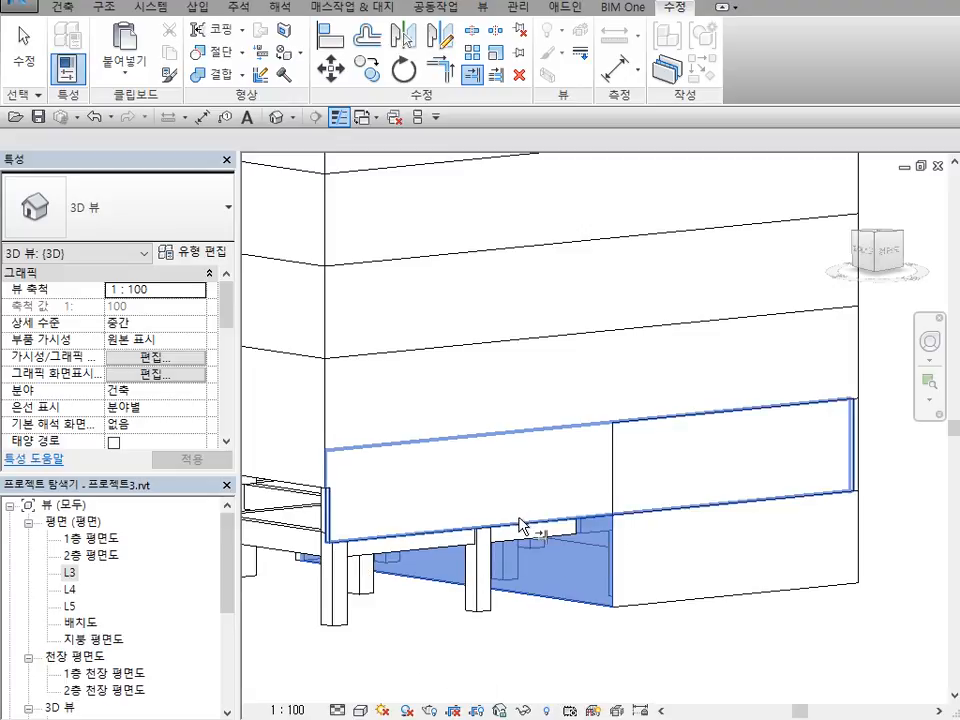
key("Escape")
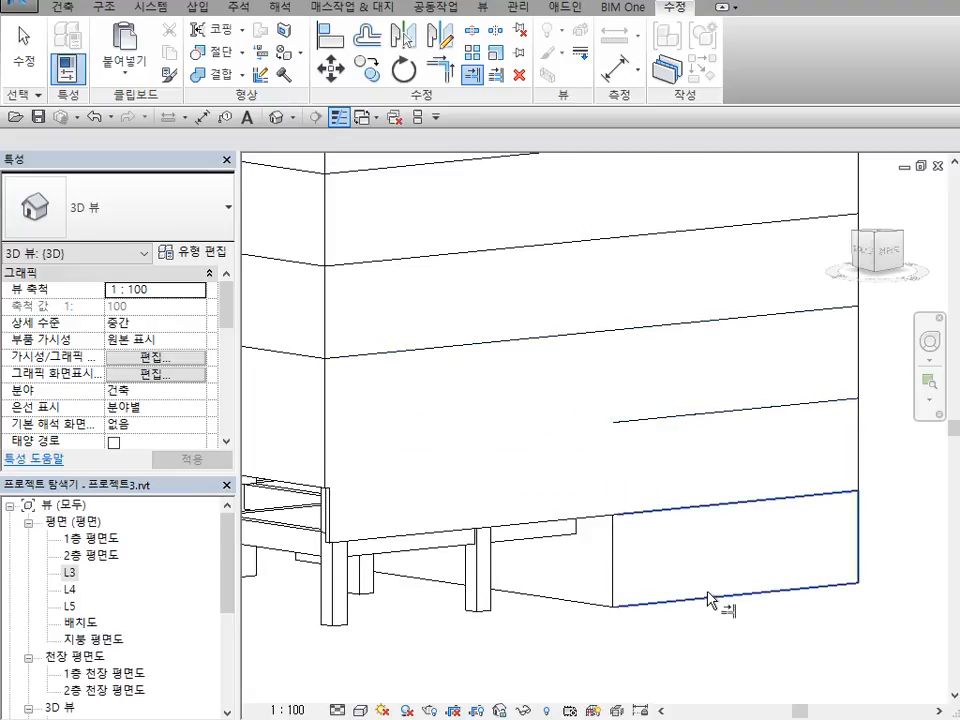
scroll(706, 590, "down", 2)
middle_click_drag(704, 565, 674, 568)
right_click(784, 505)
left_click(786, 500)
right_click(775, 458)
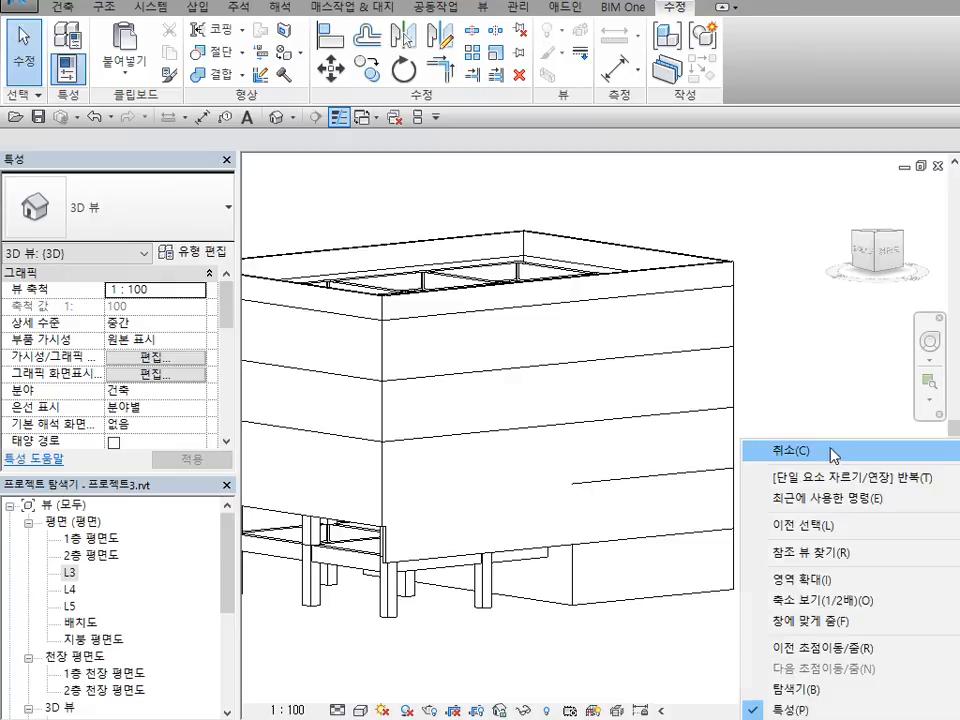
left_click(780, 452)
Set the trimmed Y1 wall's base constraint (베이스 구속조건) to L3 and its base offset to -1200
middle_click_drag(456, 503, 495, 450)
scroll(462, 500, "up", 3)
middle_click_drag(476, 497, 514, 583)
left_click(530, 647)
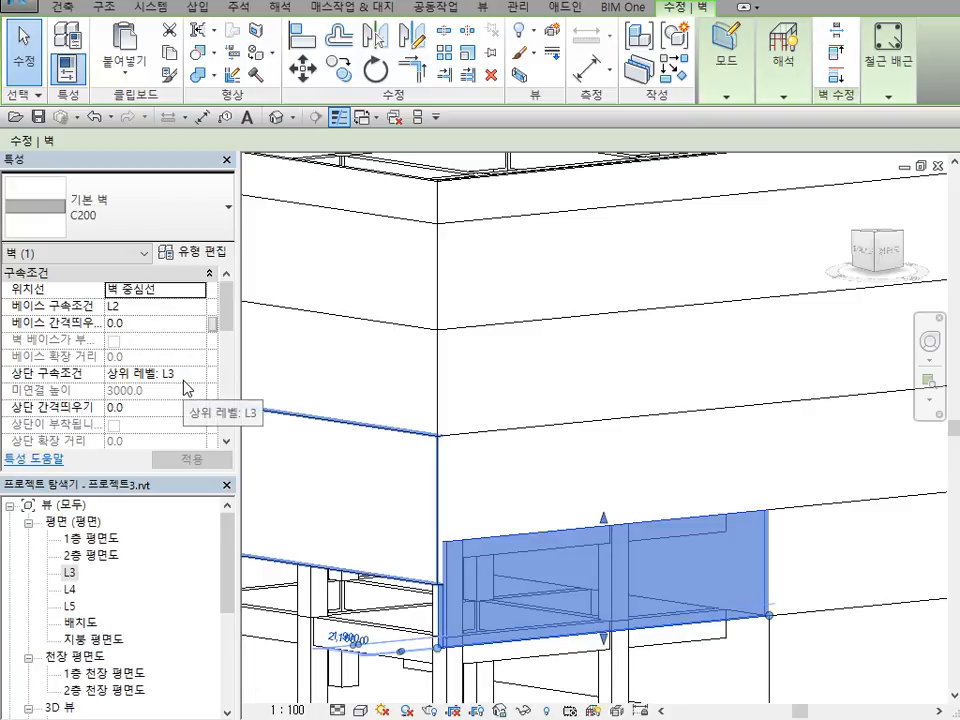
left_click(165, 323)
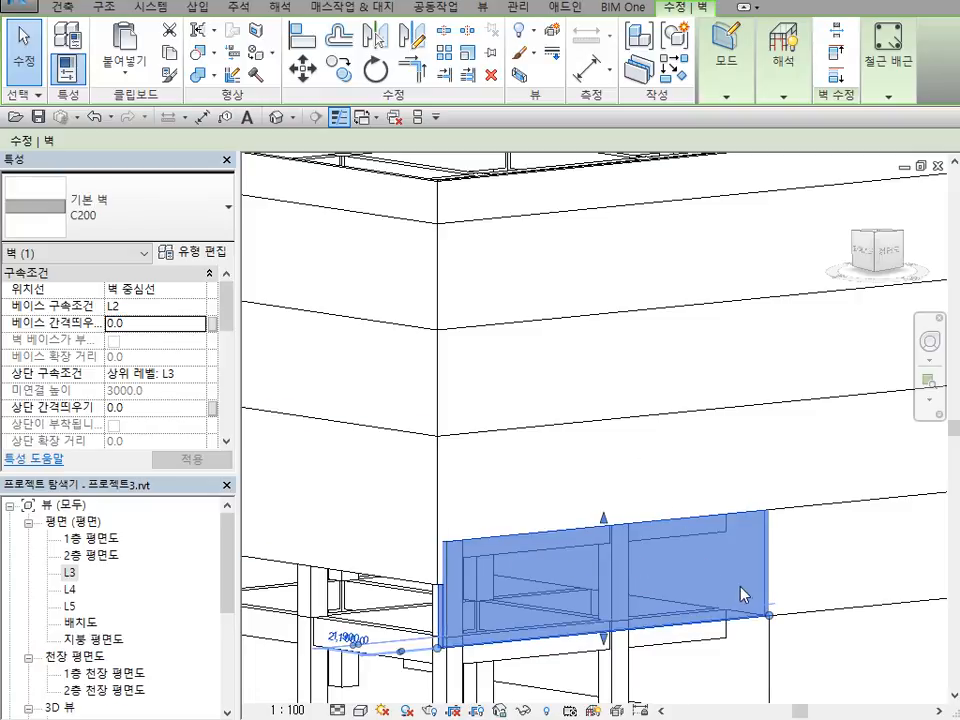
left_click(199, 315)
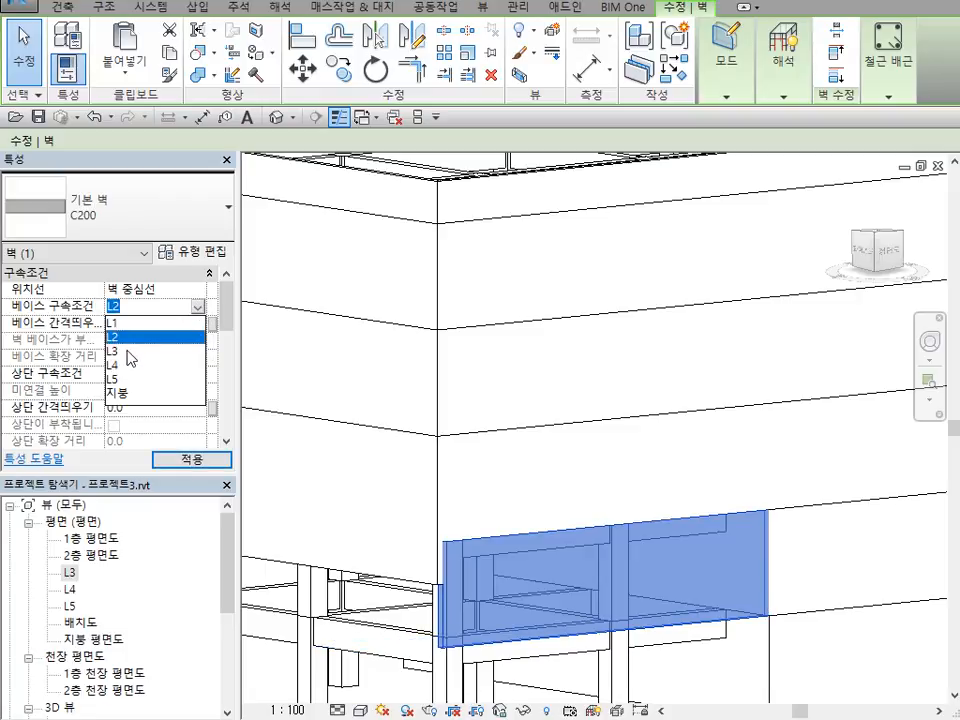
left_click(131, 352)
left_click(133, 323)
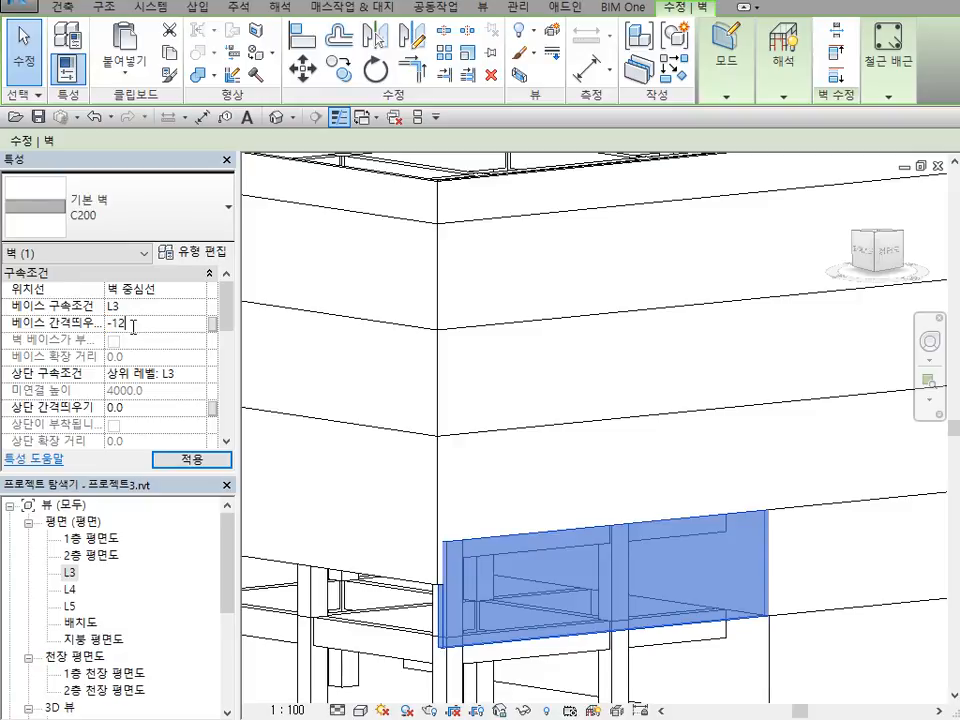
type("-1200")
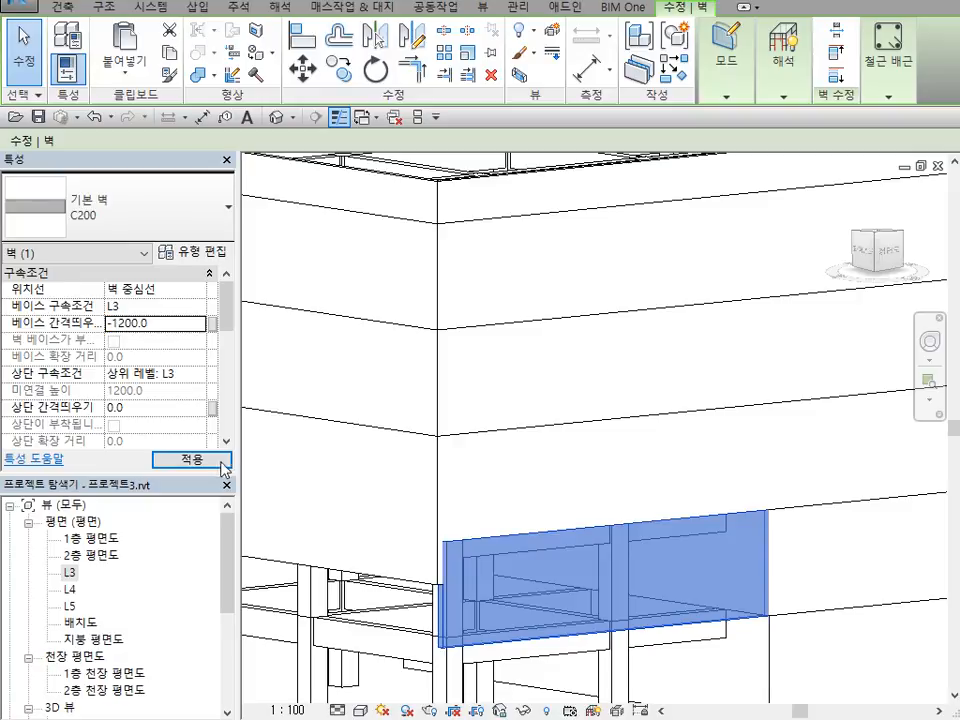
left_click(200, 460)
key("Escape")
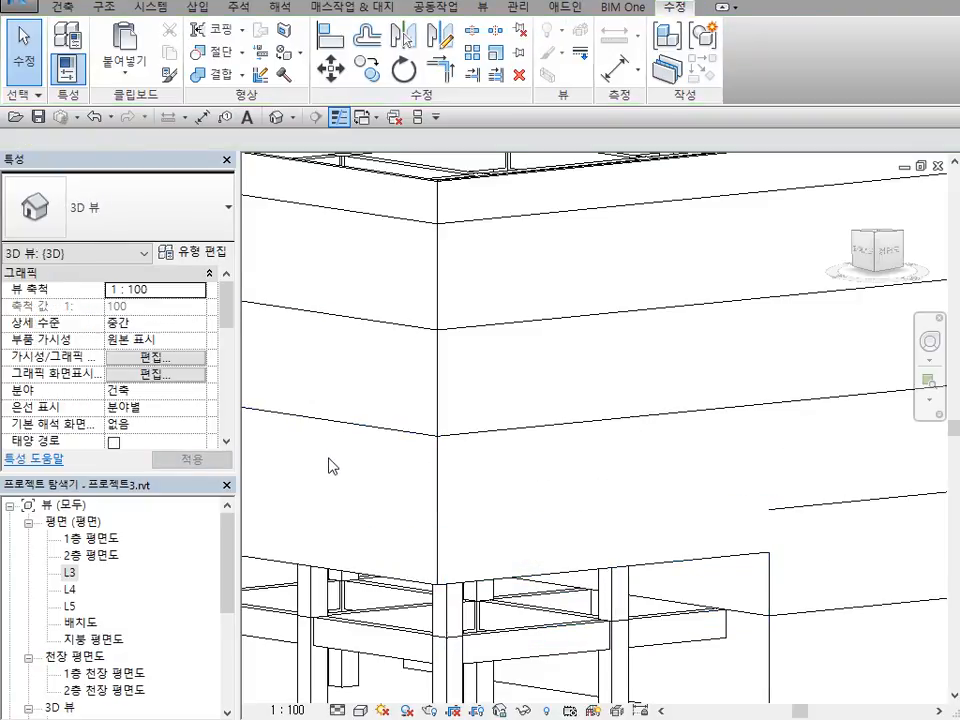
Orbit the 3D view around to the Y5 side and examine where the L2 wall ends beside the overhang
scroll(720, 515, "down", 3)
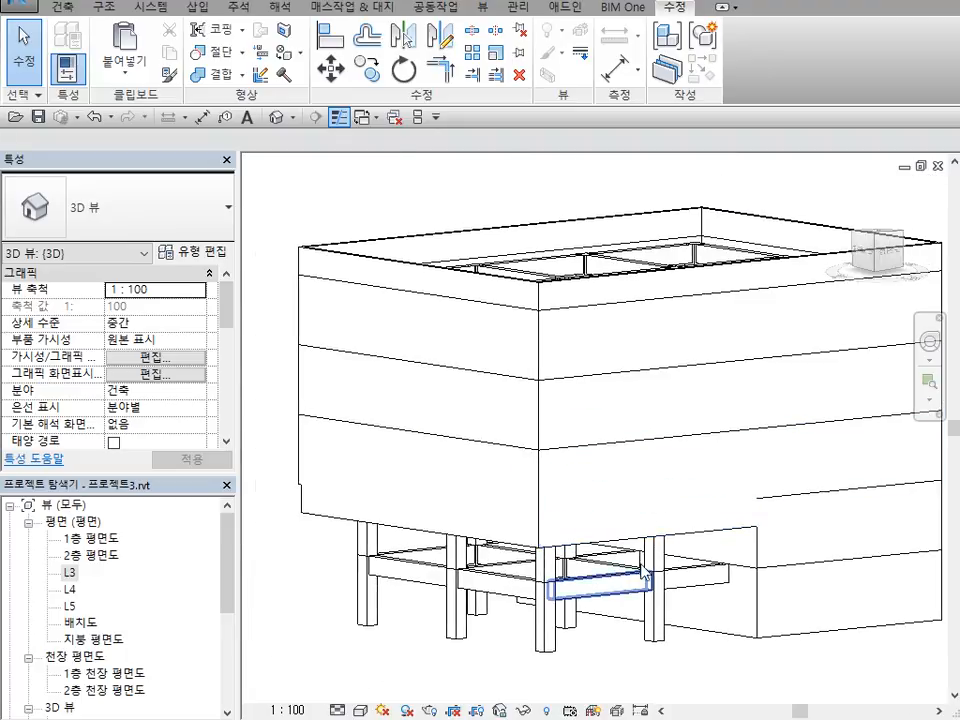
left_click(858, 240)
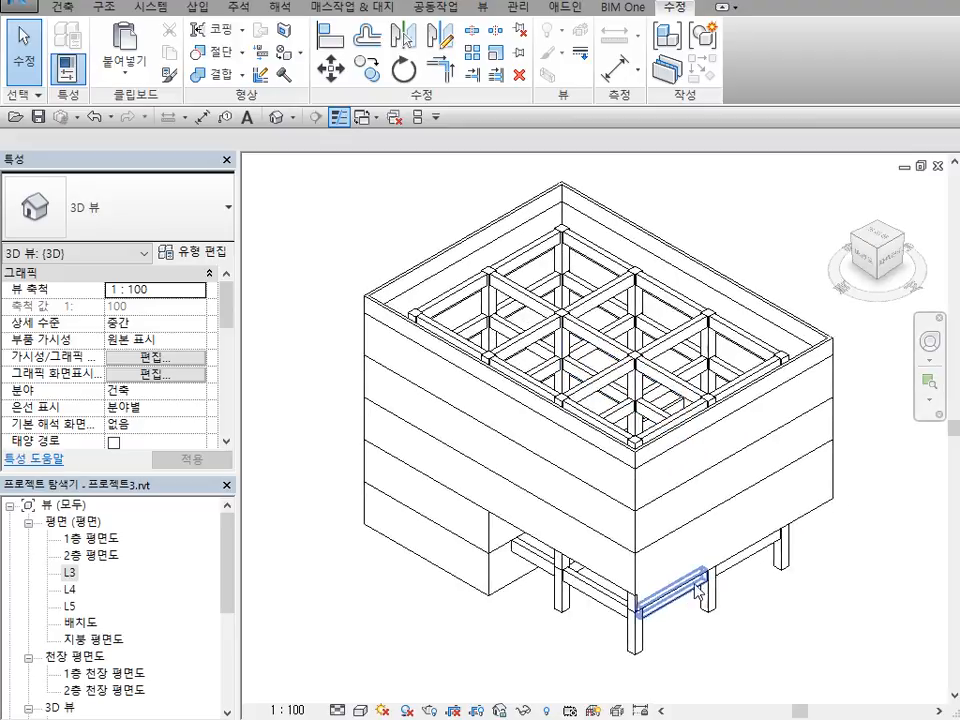
left_click(935, 358)
left_click_drag(834, 634, 776, 562)
left_click(447, 520)
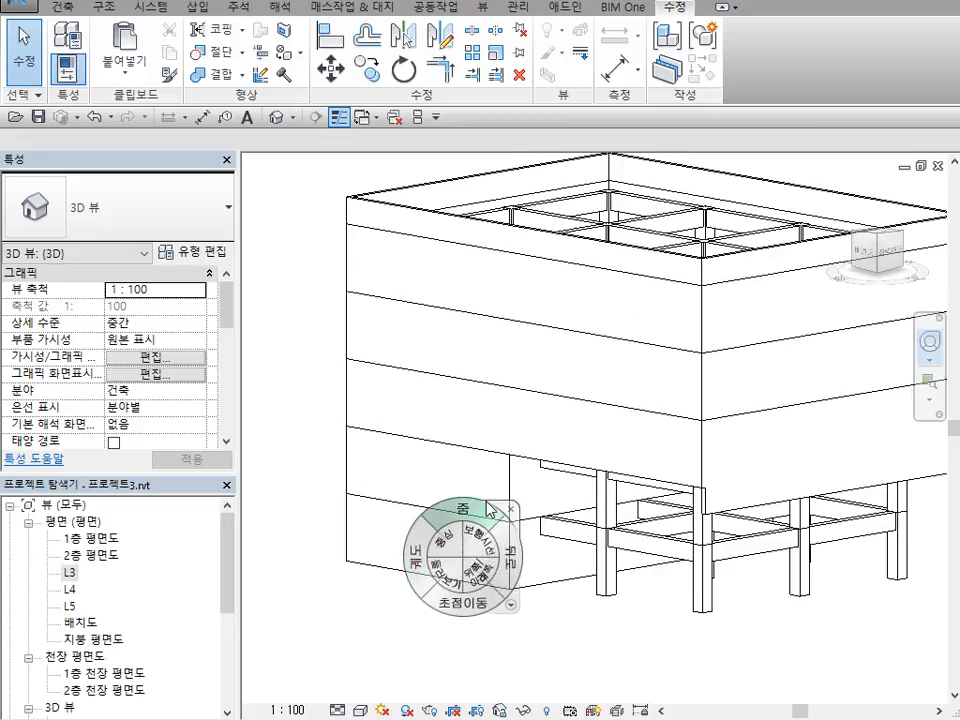
left_click(511, 509)
scroll(566, 479, "up", 2)
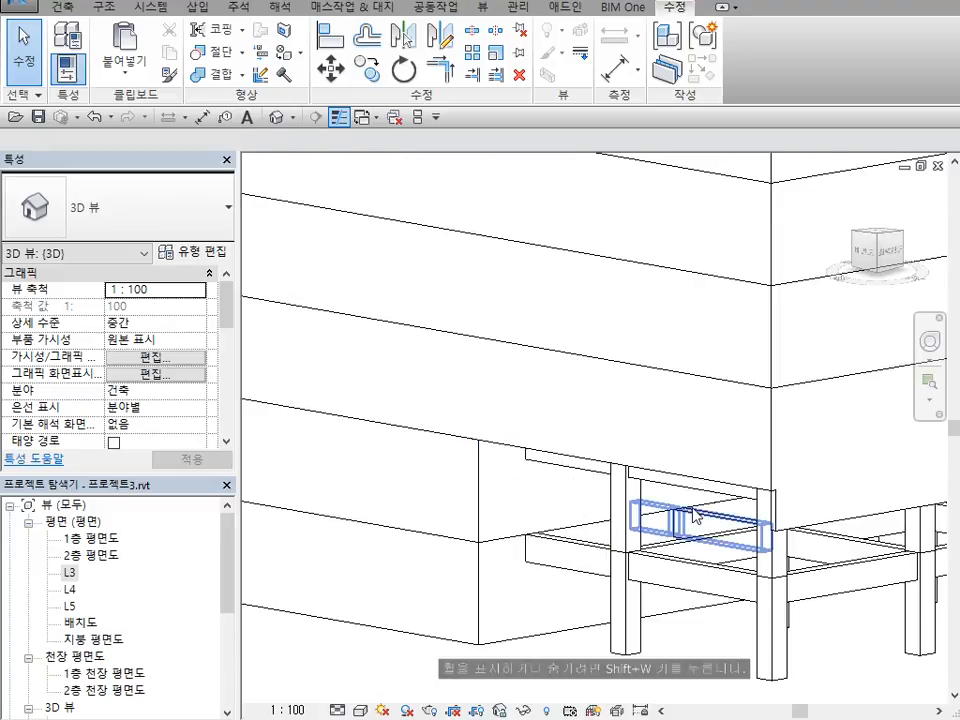
scroll(695, 518, "down", 2)
middle_click_drag(595, 477, 598, 536)
scroll(598, 536, "up", 1)
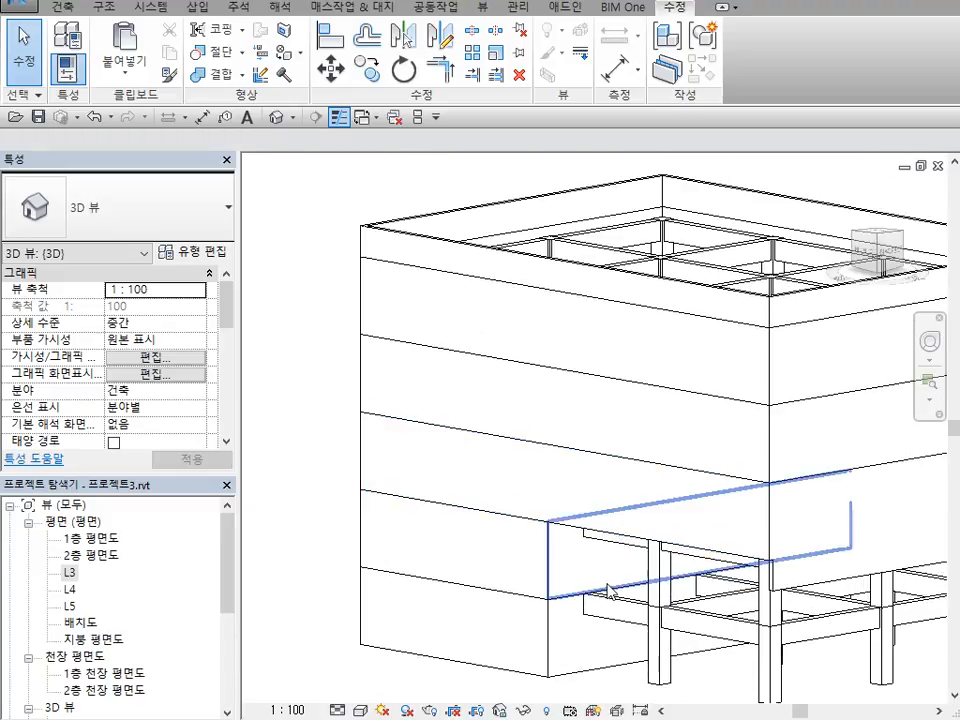
In the second-floor plan (2층 평면도), copy the L2 wall on grid Y5 along the grid toward X1, and return to the 3D view
left_click(429, 580)
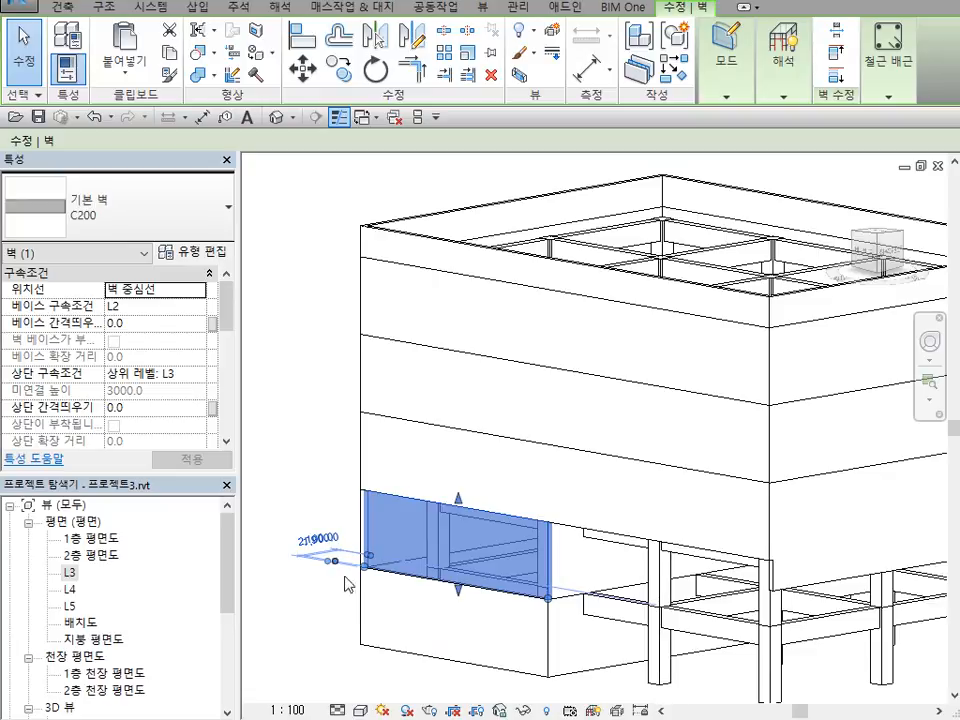
double_click(88, 556)
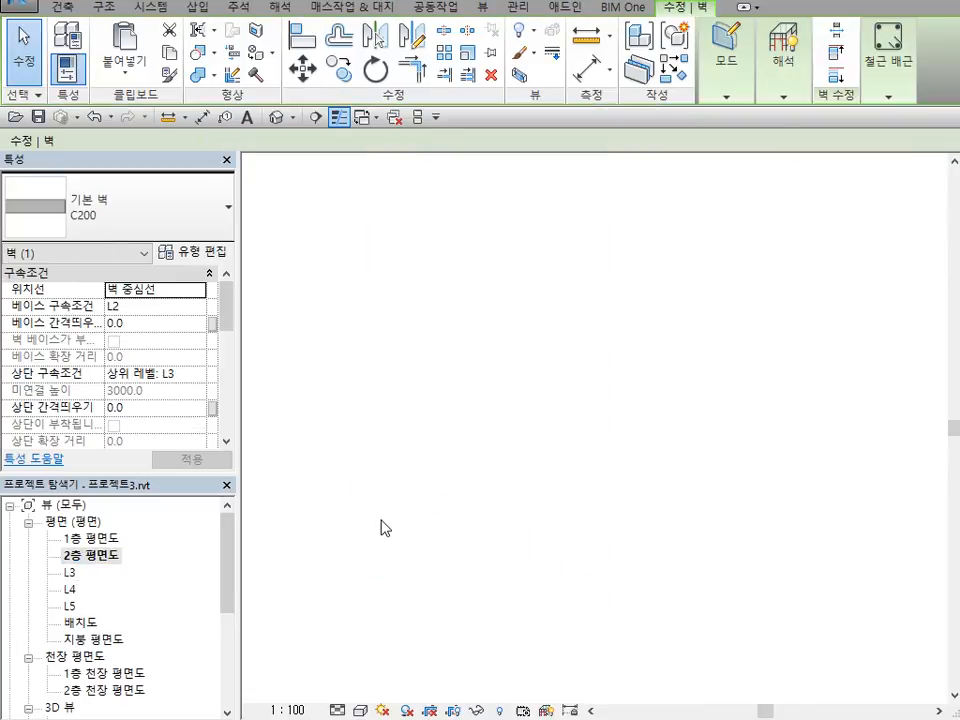
scroll(437, 307, "up", 3)
middle_click_drag(465, 291, 676, 321)
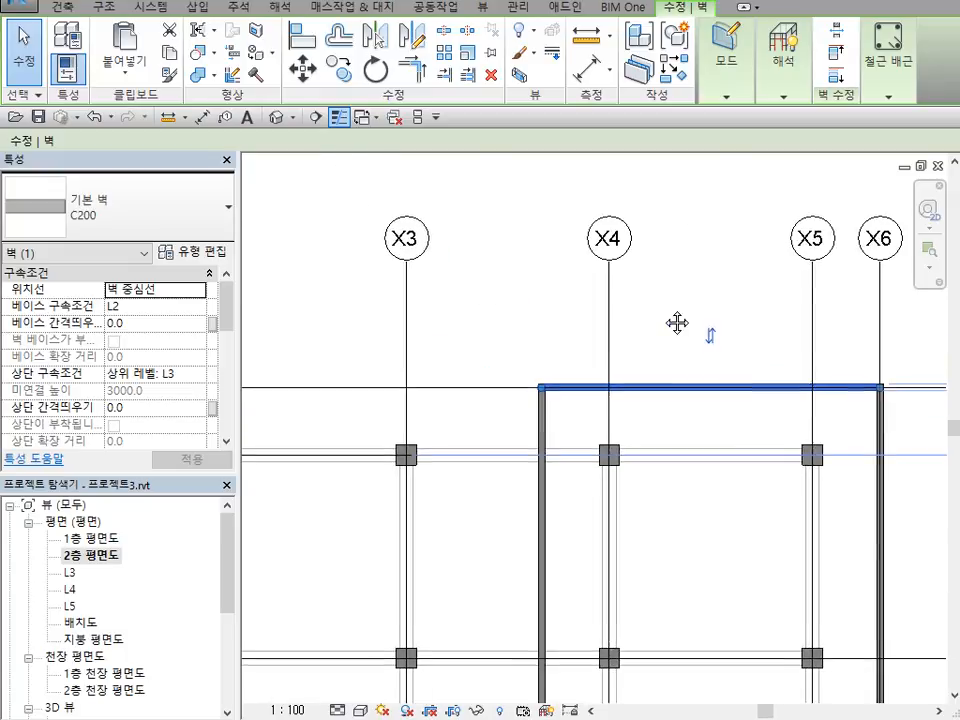
left_click(341, 70)
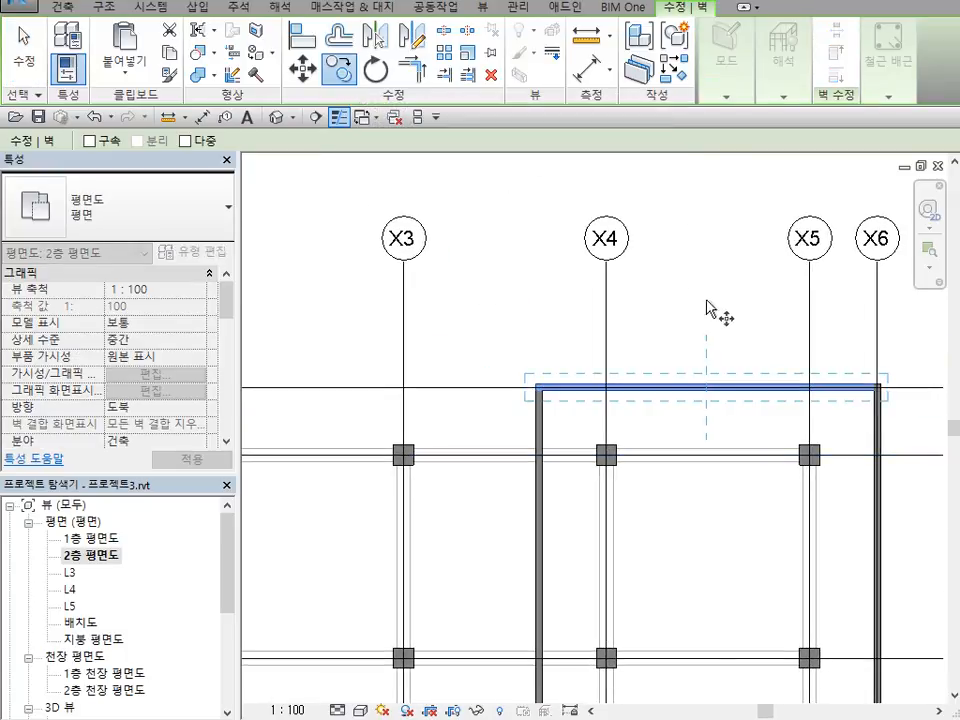
left_click(731, 311)
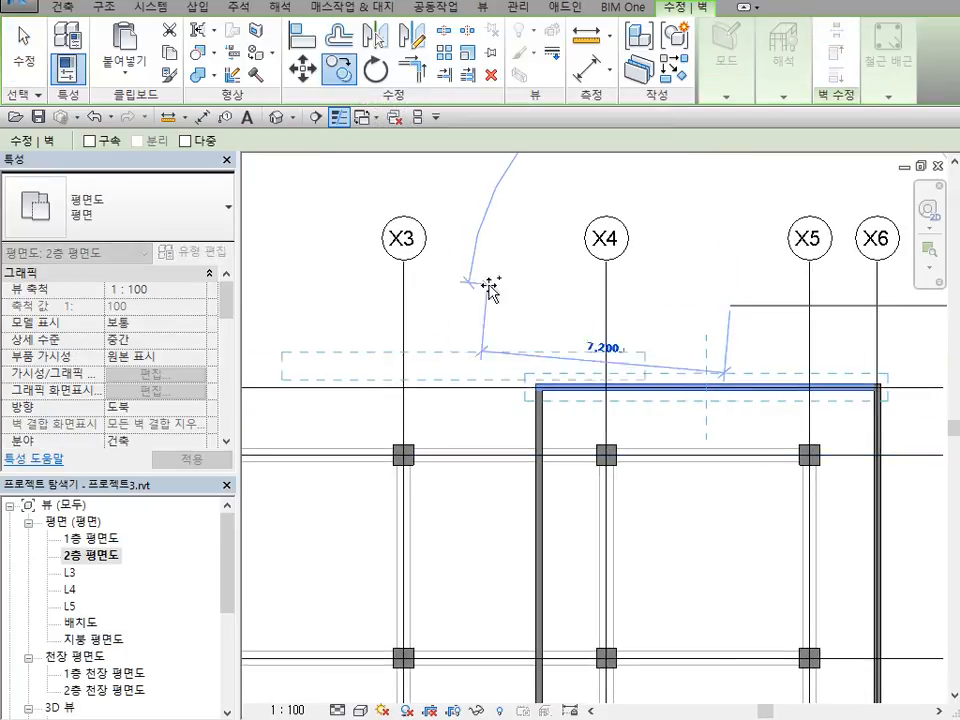
left_click(312, 306)
scroll(516, 300, "down", 3)
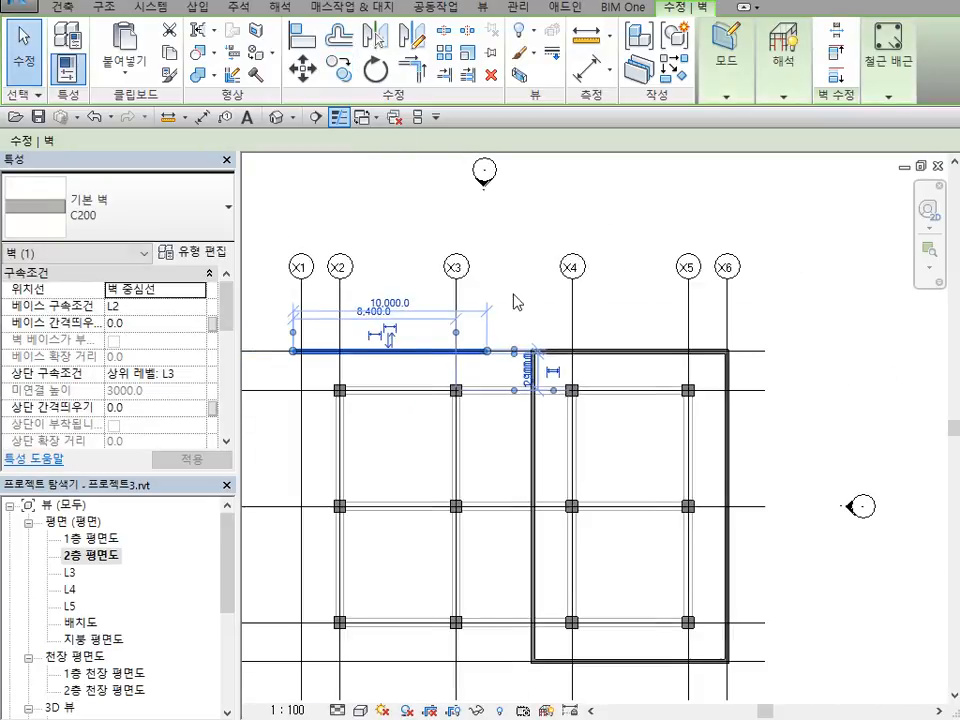
middle_click_drag(516, 300, 583, 378)
left_click(600, 295)
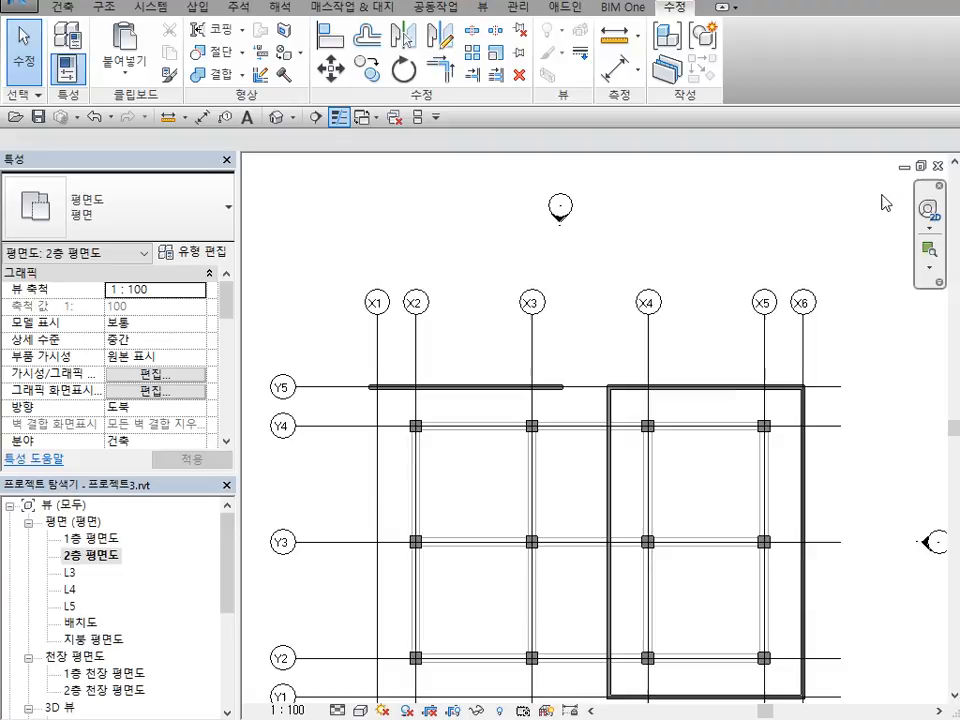
left_click(939, 166)
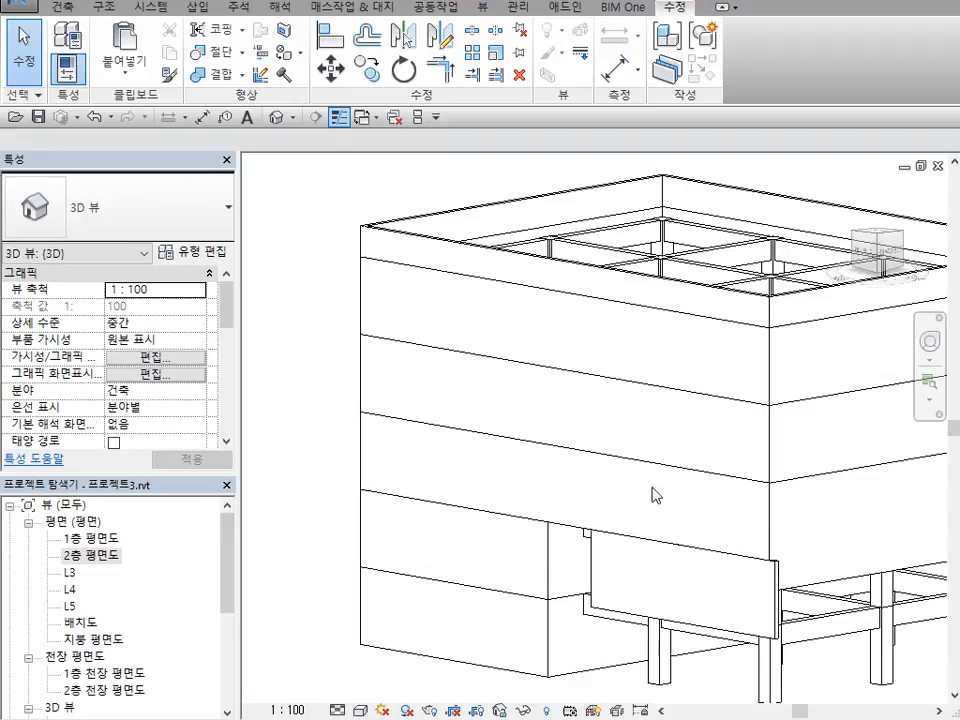
Set the copied Y5 wall's base constraint (베이스 구속조건) to L3 and its base offset to -1200
scroll(760, 600, "up", 4)
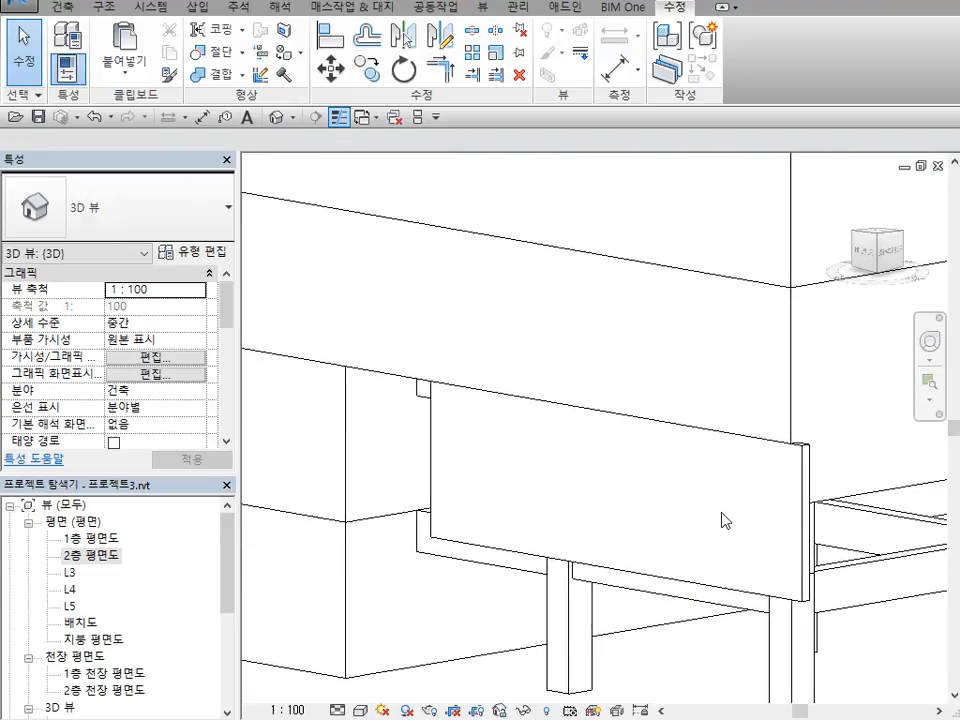
left_click(449, 545)
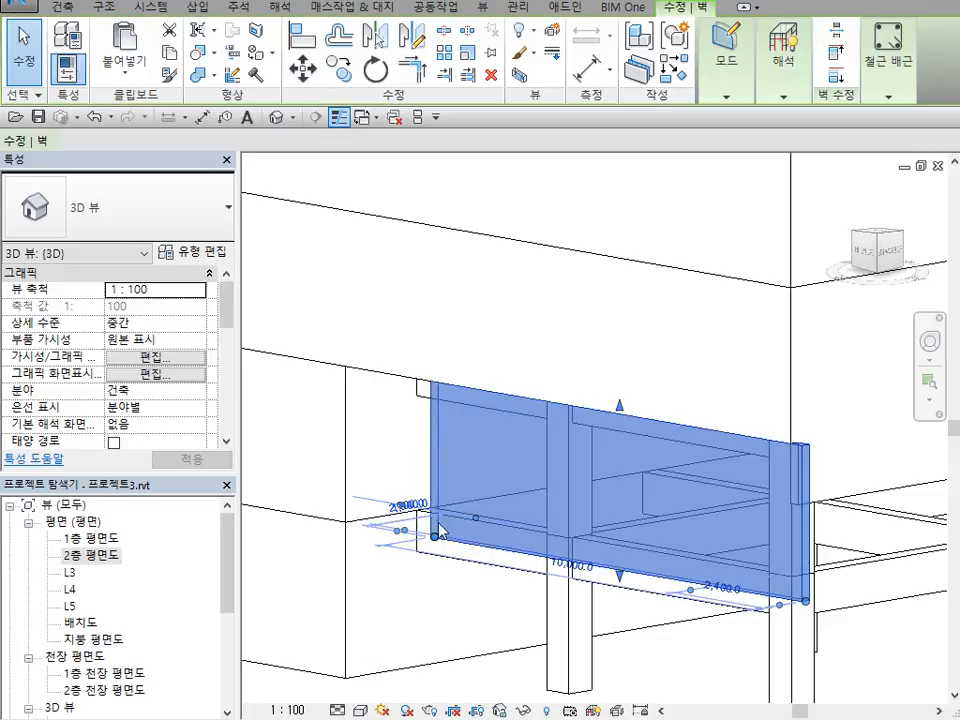
scroll(505, 495, "down", 3)
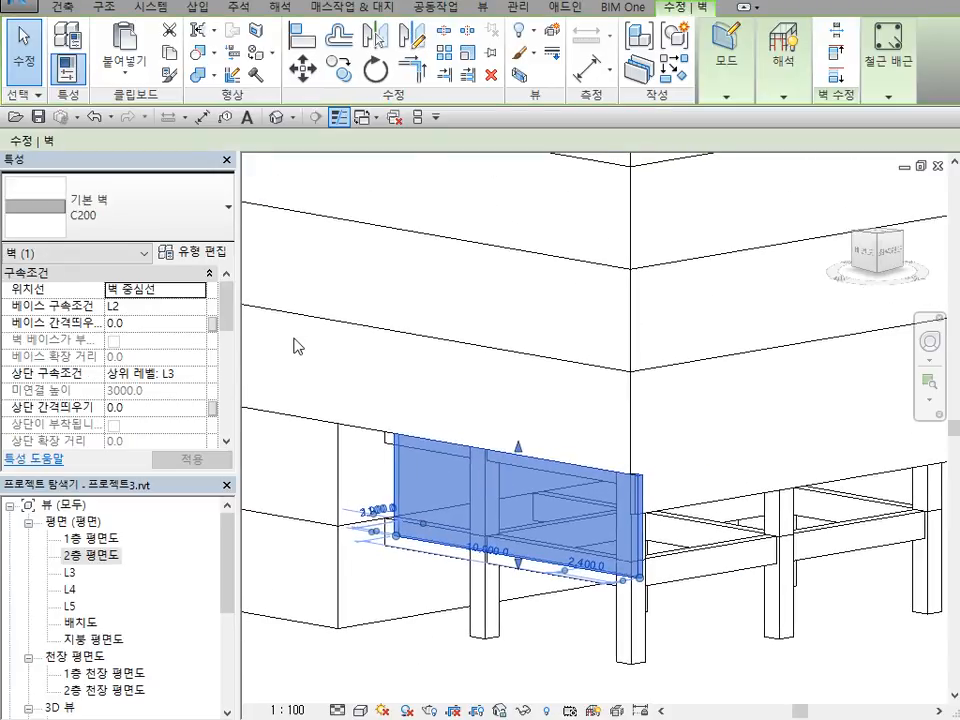
left_click(208, 308)
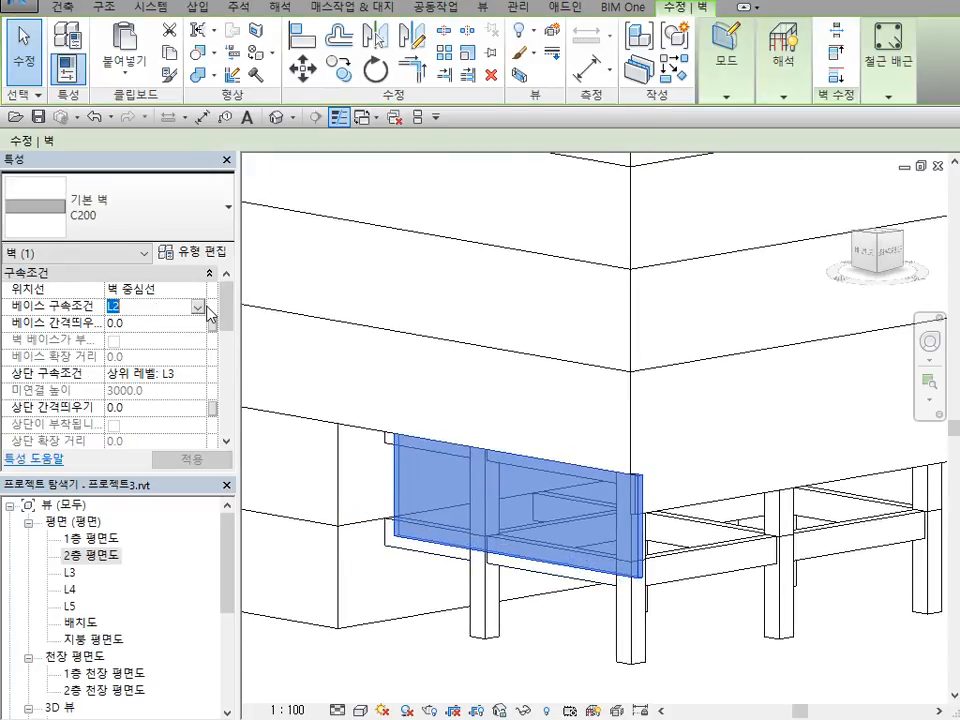
left_click(199, 308)
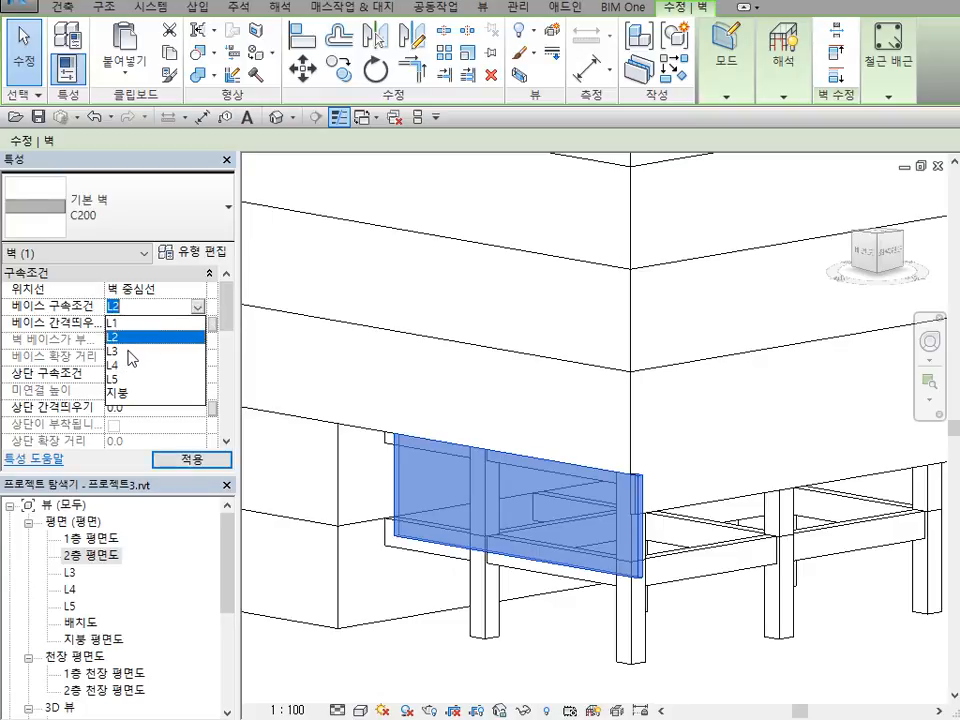
left_click(130, 352)
left_click(146, 323)
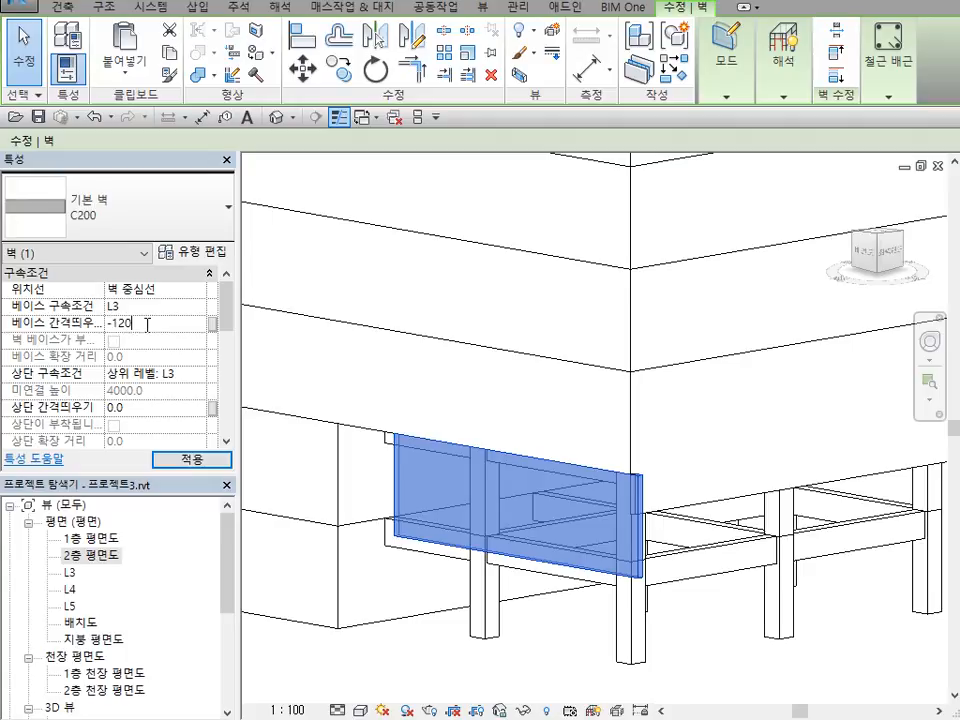
type("-1200")
left_click(195, 460)
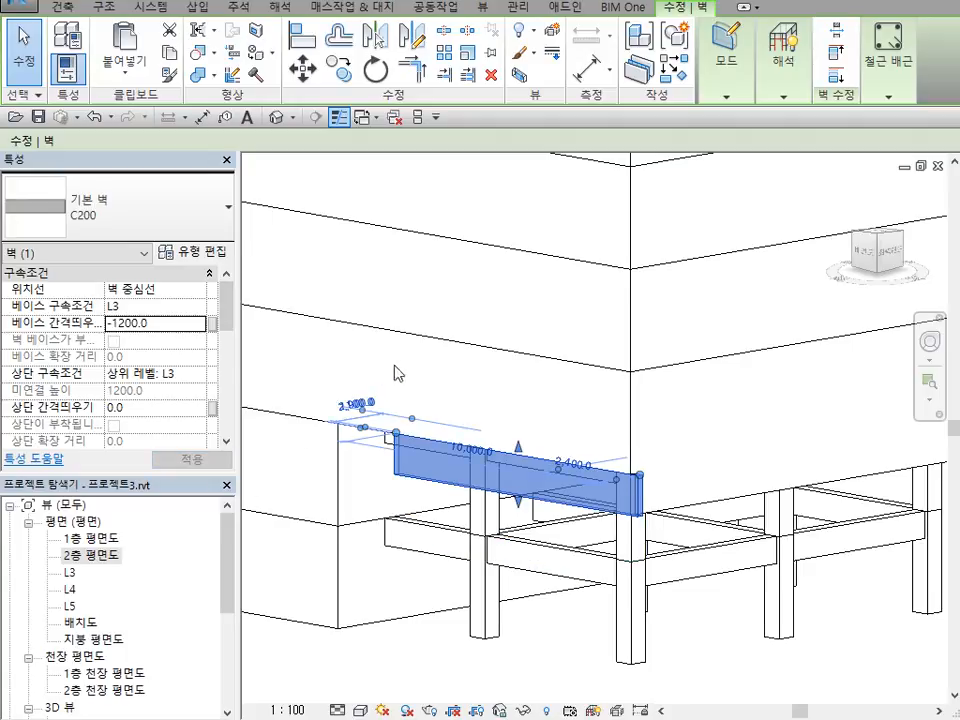
key("Escape")
scroll(655, 512, "up", 2)
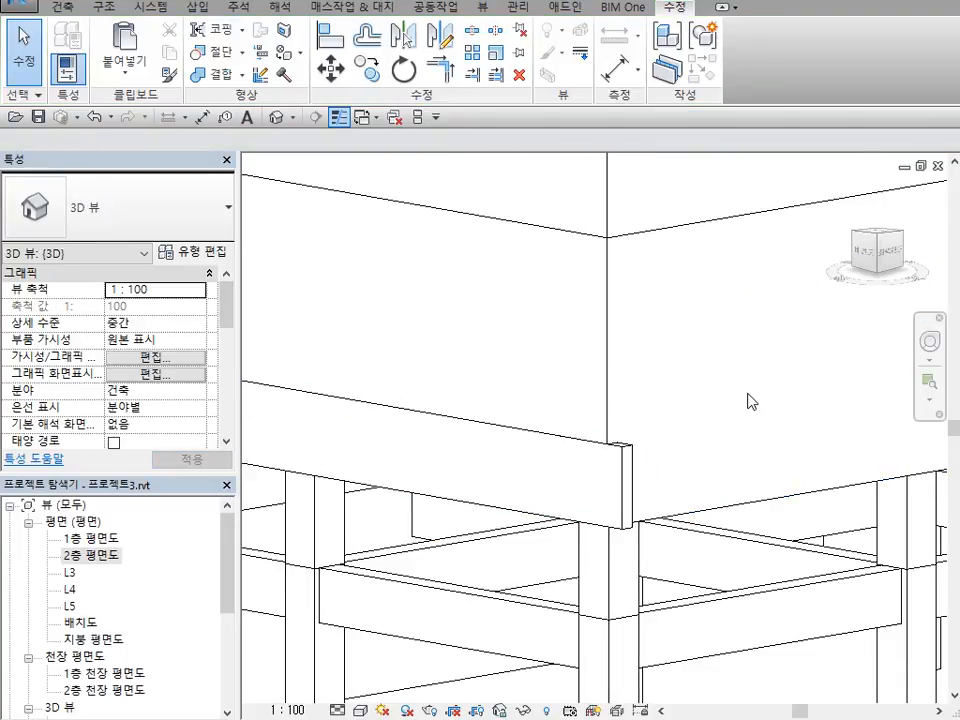
middle_click_drag(748, 401, 825, 448)
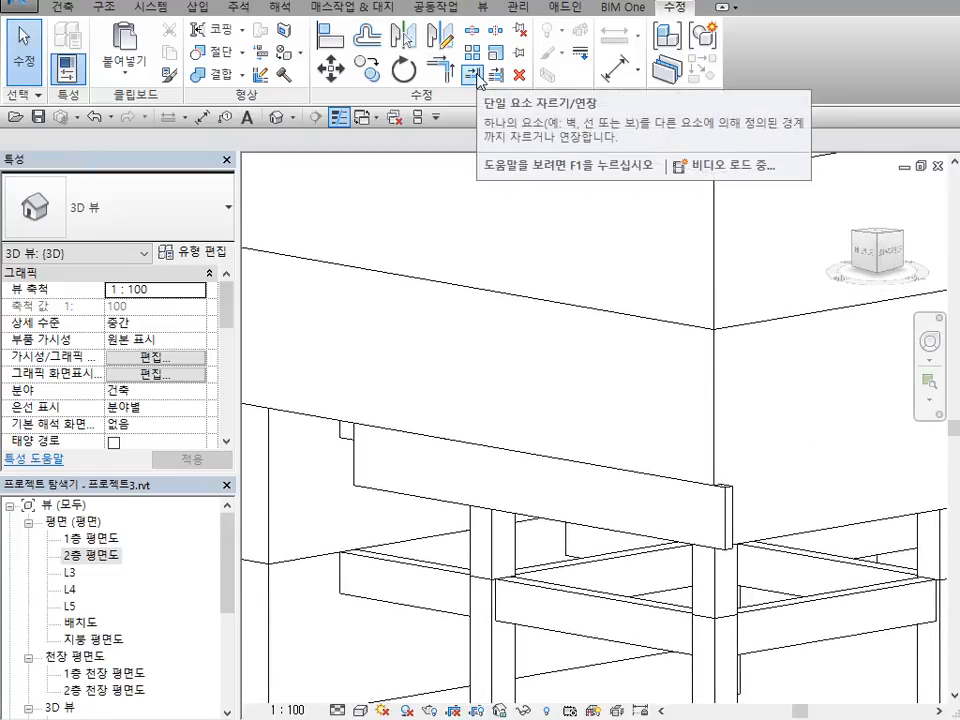
Extend the Y5 drop wall's inner end to the recessed L2 wall and trim its outer end to the adjoining corner wall
left_click(478, 78)
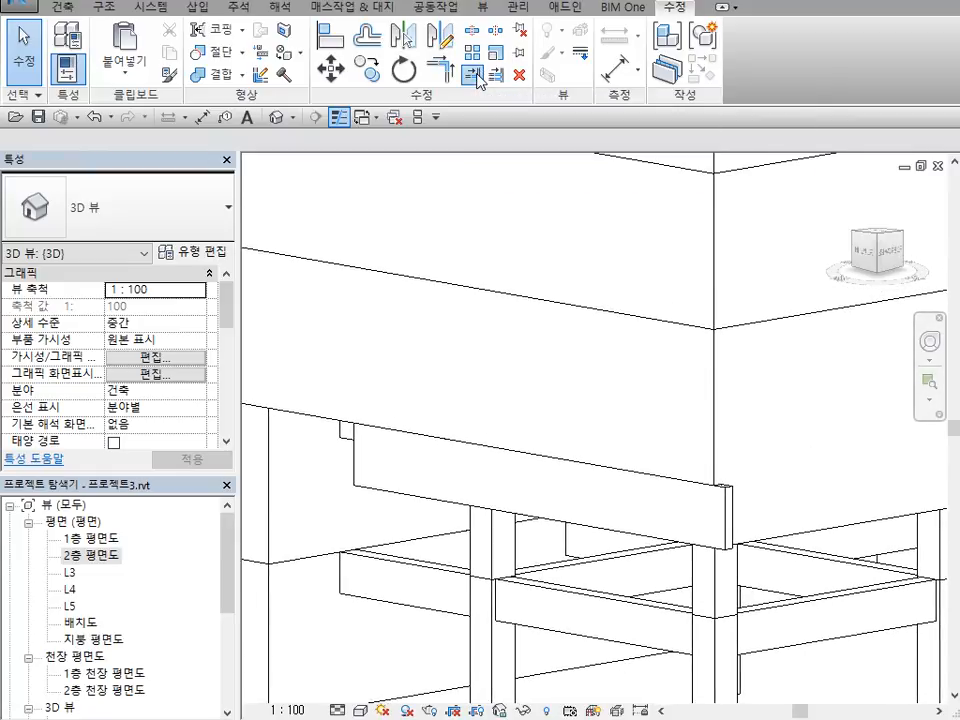
left_click(305, 563)
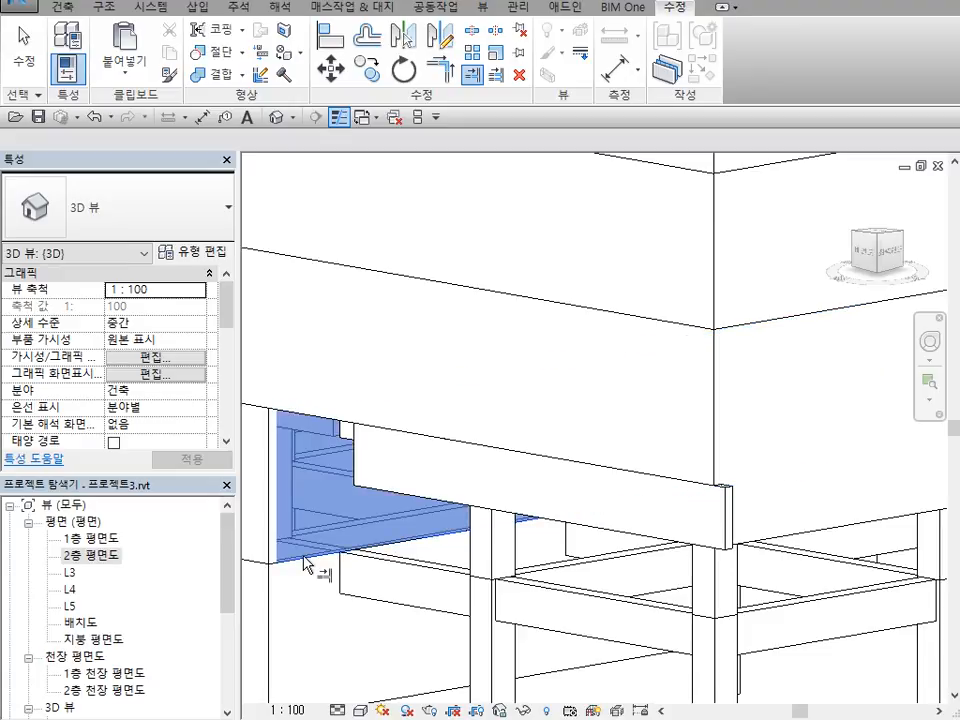
left_click(377, 494)
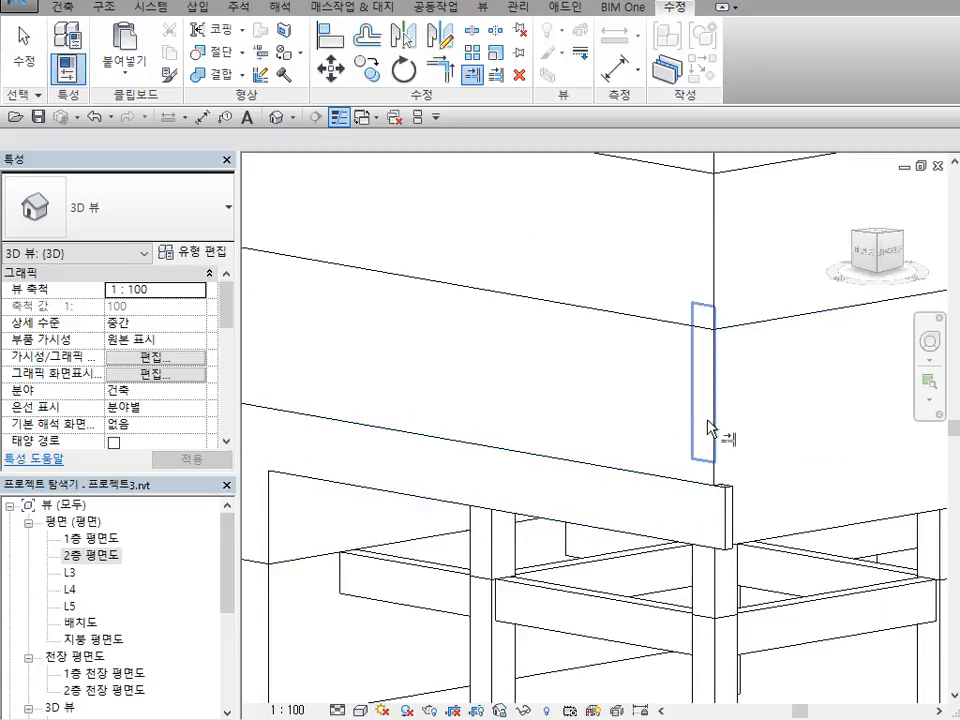
left_click(814, 533)
left_click(583, 527)
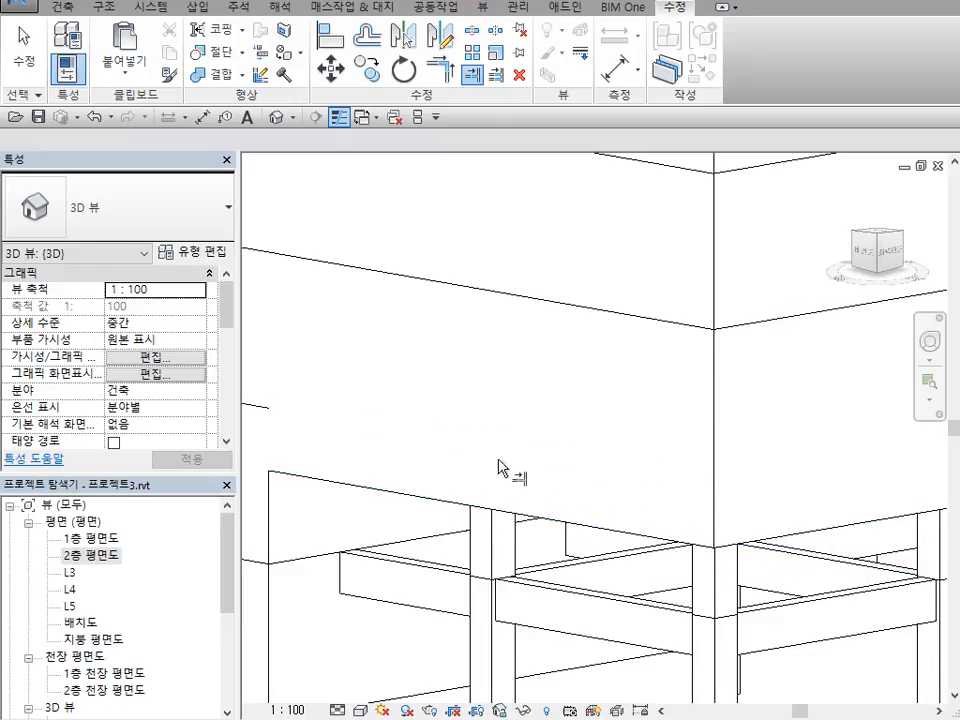
scroll(546, 424, "down", 4)
right_click(473, 402)
left_click(503, 405)
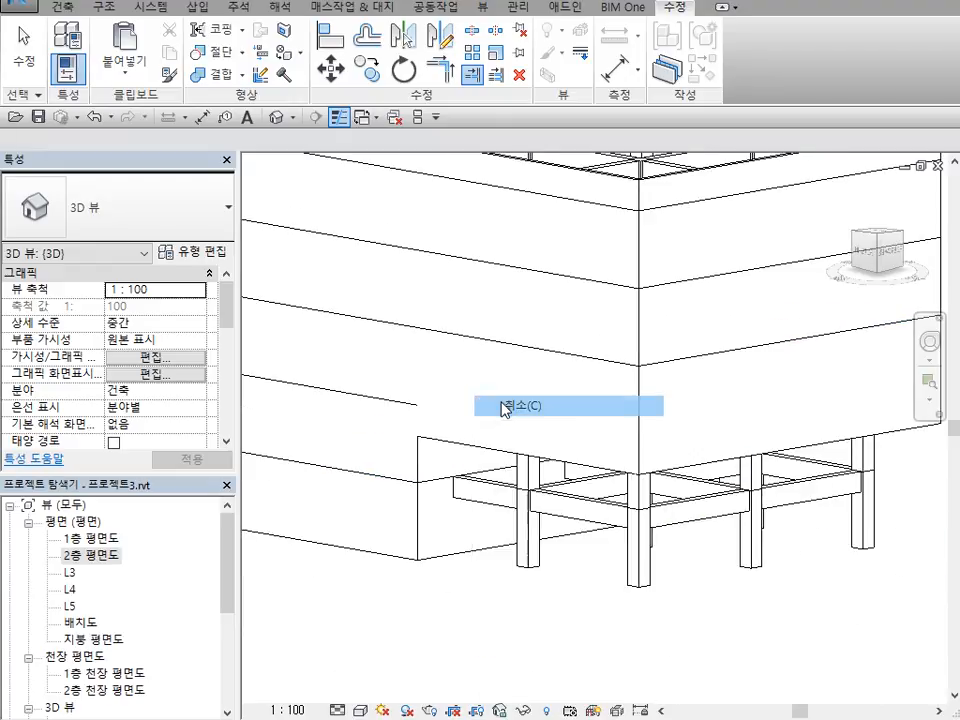
Orbit the 3D view to a raised angle and examine the exterior walls and overhang of the whole building
scroll(525, 407, "down", 4)
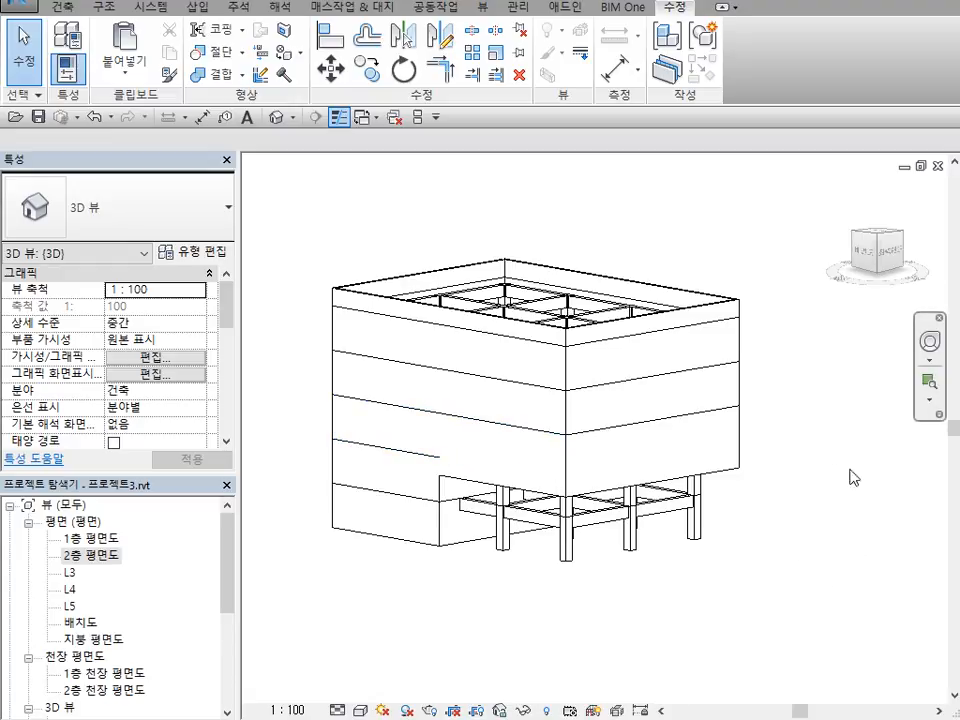
left_click(930, 340)
left_click_drag(905, 645, 843, 581)
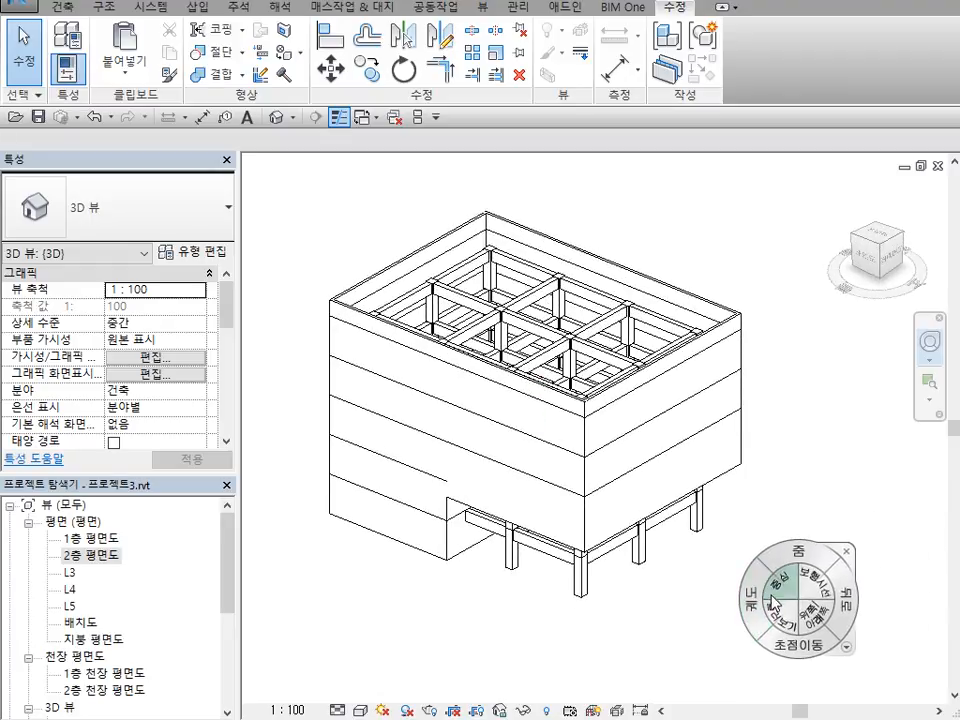
left_click(846, 551)
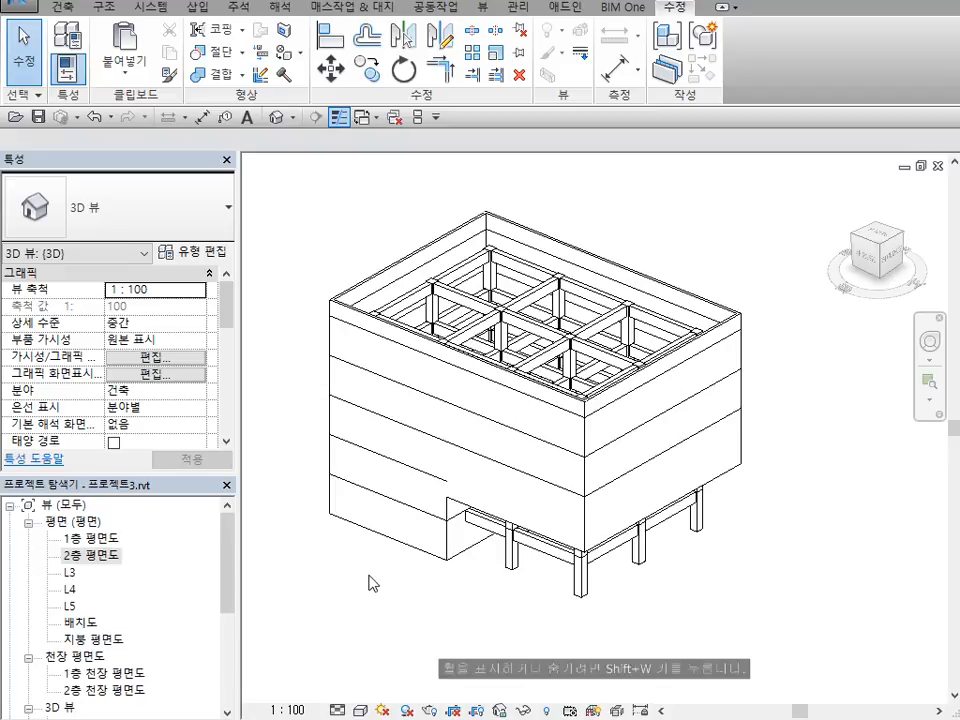